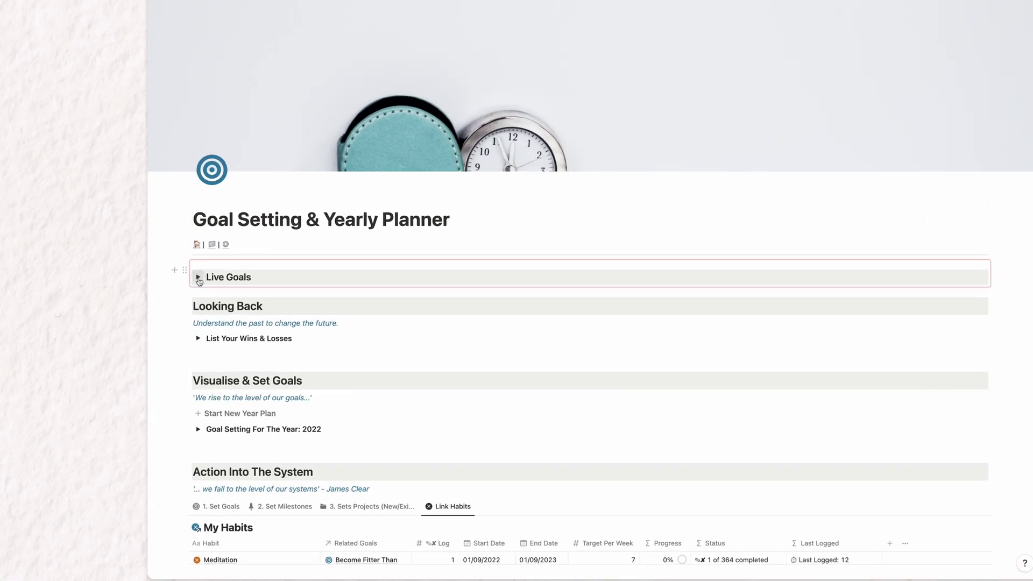
- Expand Current Goals to preview the goal cards, then check the category choices on a win
left_click(196, 292)
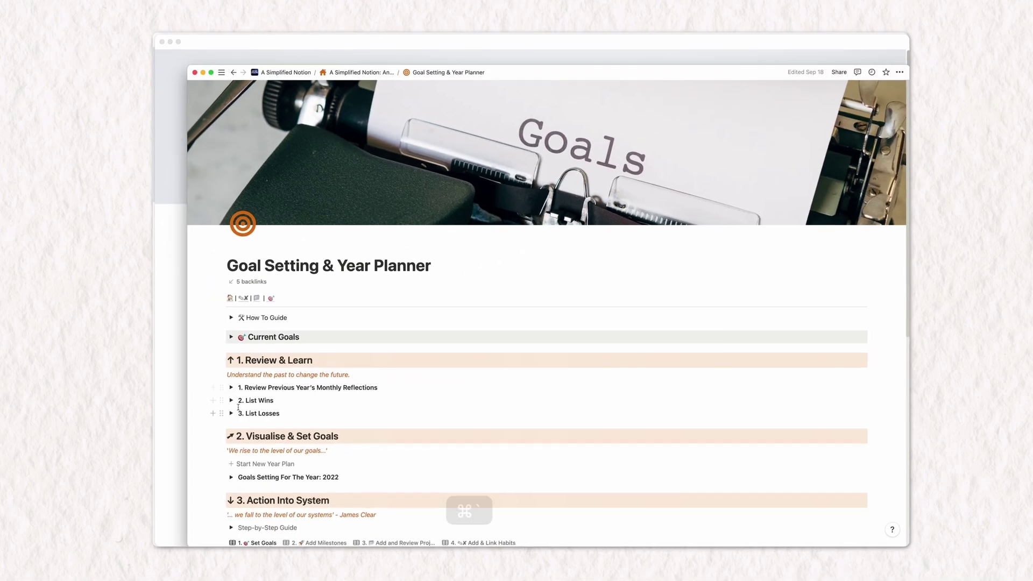
scroll(343, 409, "down", 5)
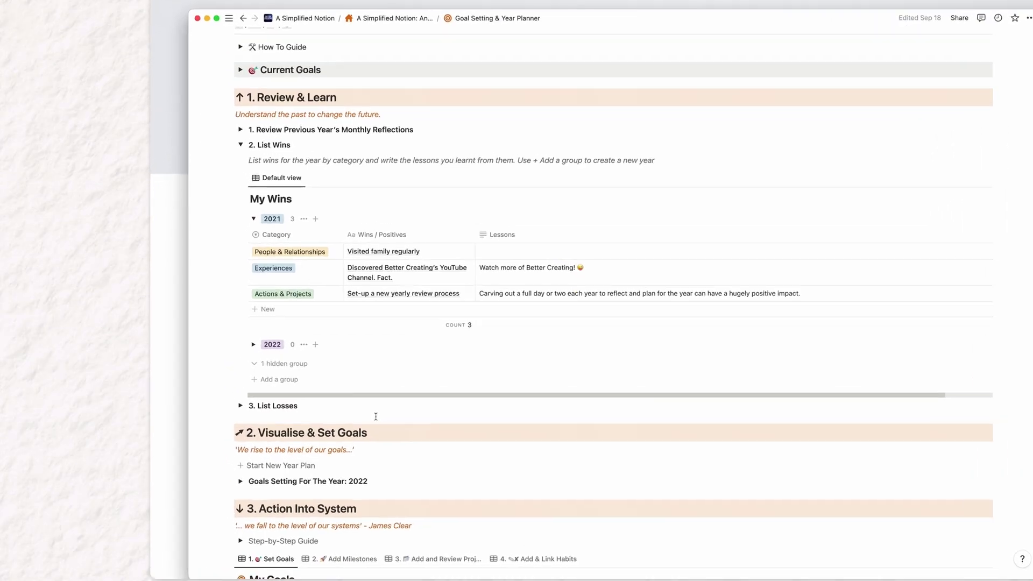
left_click(310, 267)
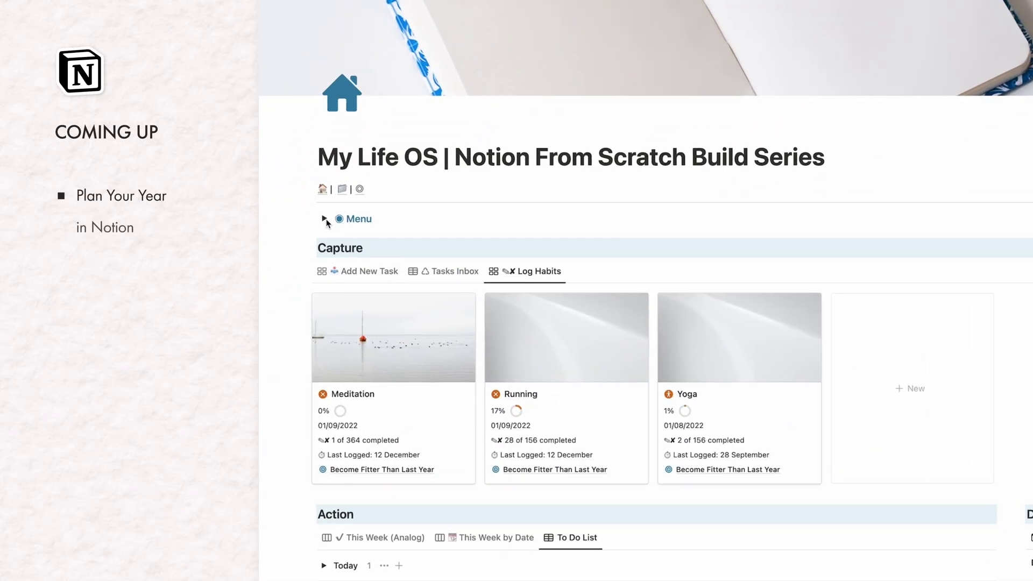
- Open Goal Setting & Yearly Planner from the Menu and preview the Wins & Losses table
left_click(325, 219)
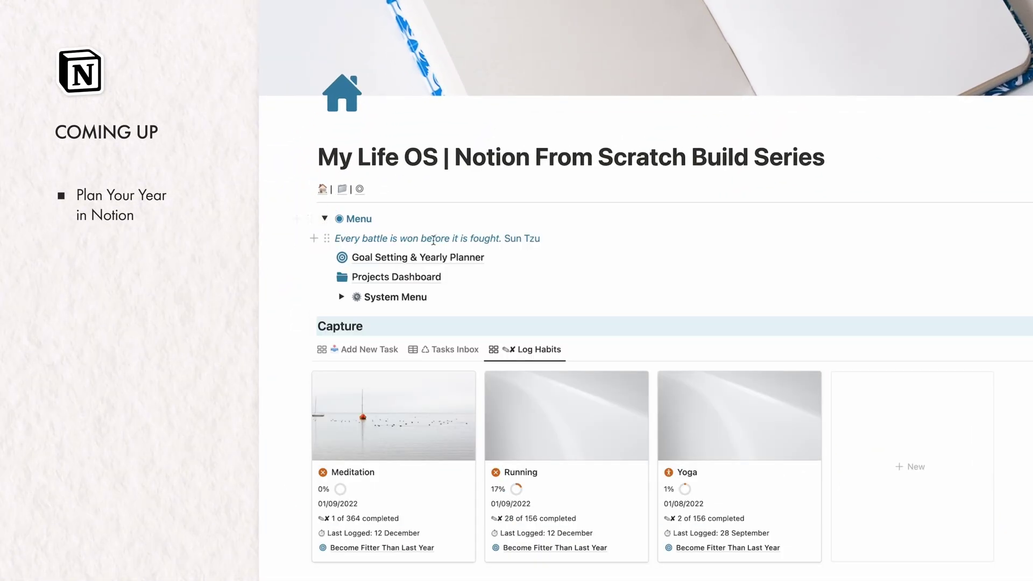
left_click(426, 258)
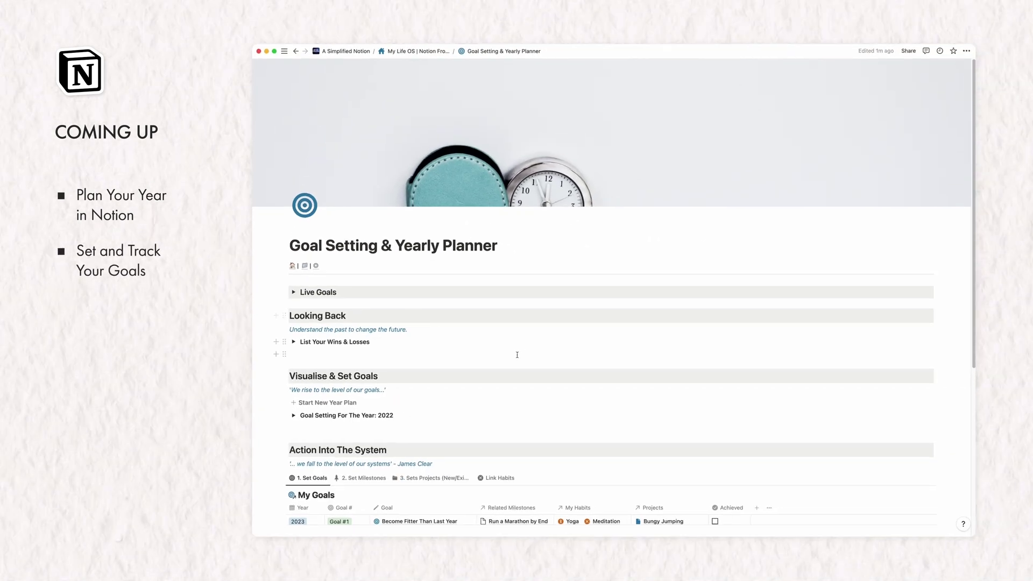
left_click(324, 308)
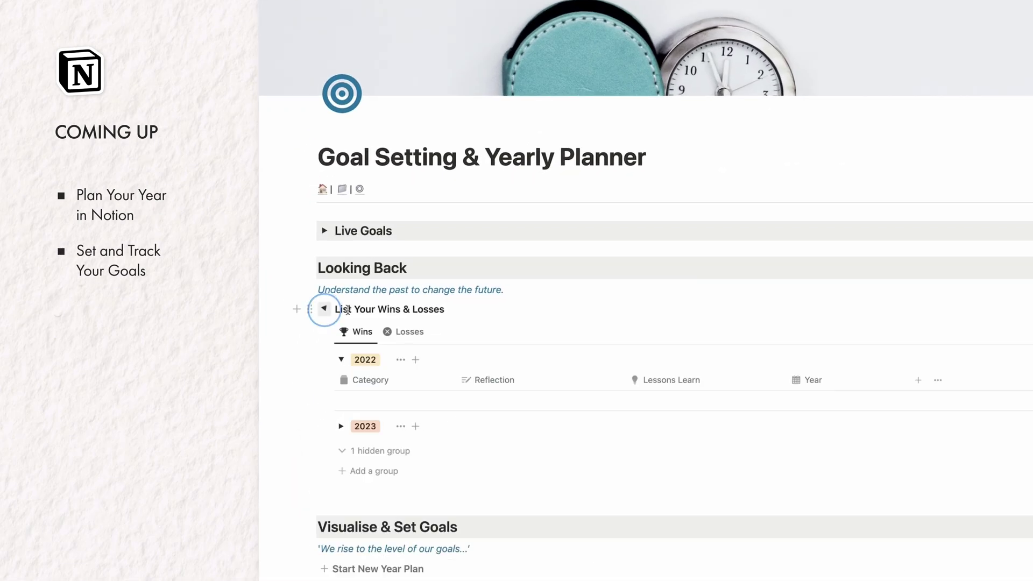
scroll(440, 311, "down", 4)
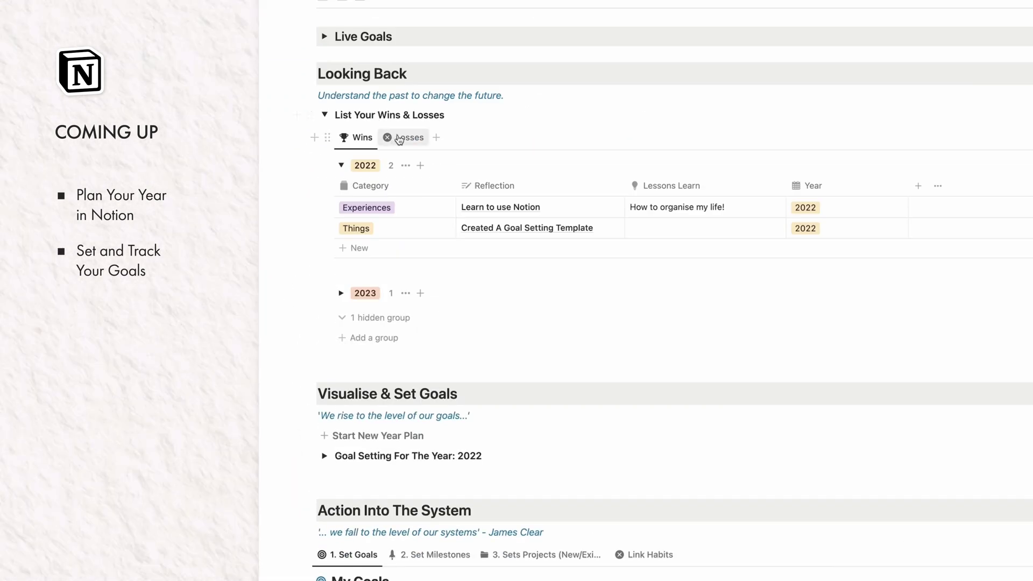
left_click(324, 116)
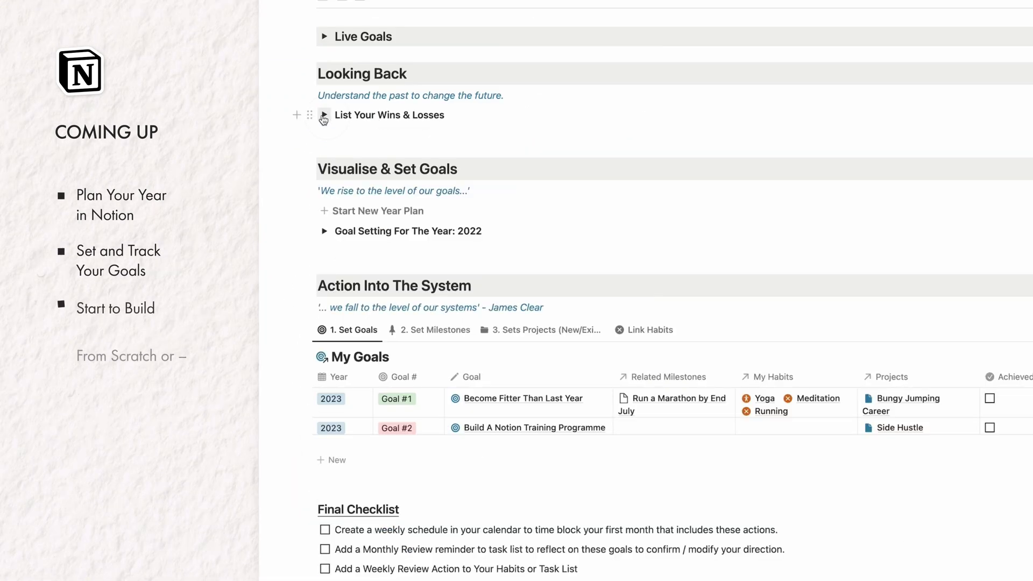
- Add a new yearly section with Start New Year Plan and view its Milestones and Projects tabs
left_click(374, 215)
left_click(324, 231)
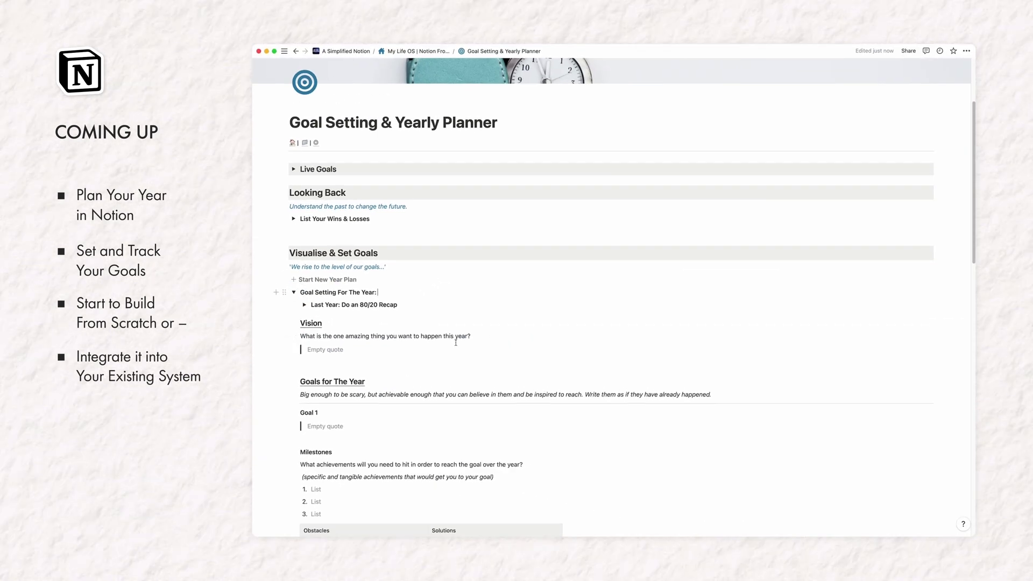
scroll(455, 342, "down", 8)
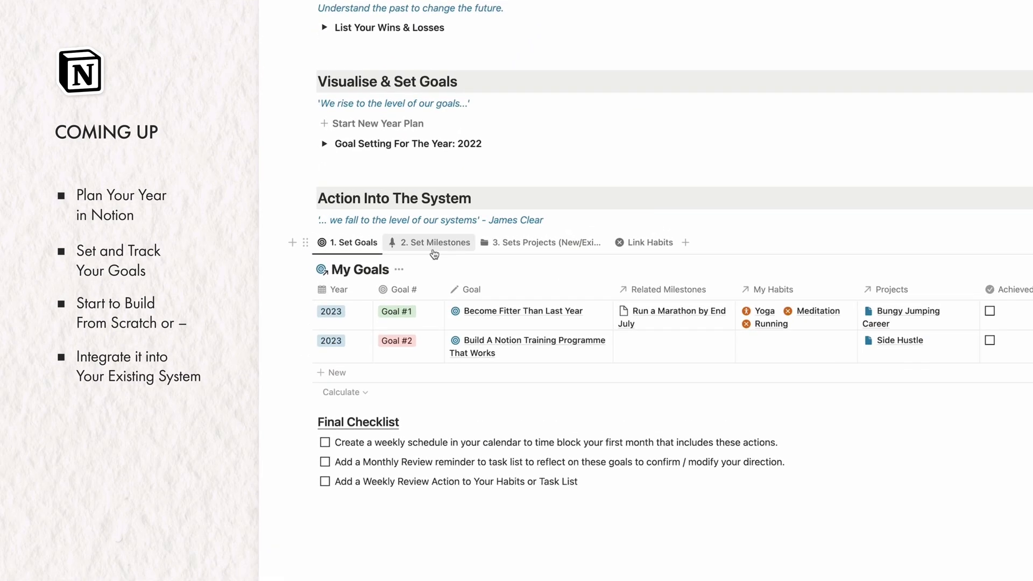
left_click(434, 250)
scroll(436, 249, "up", 1)
left_click(547, 264)
scroll(592, 290, "down", 1)
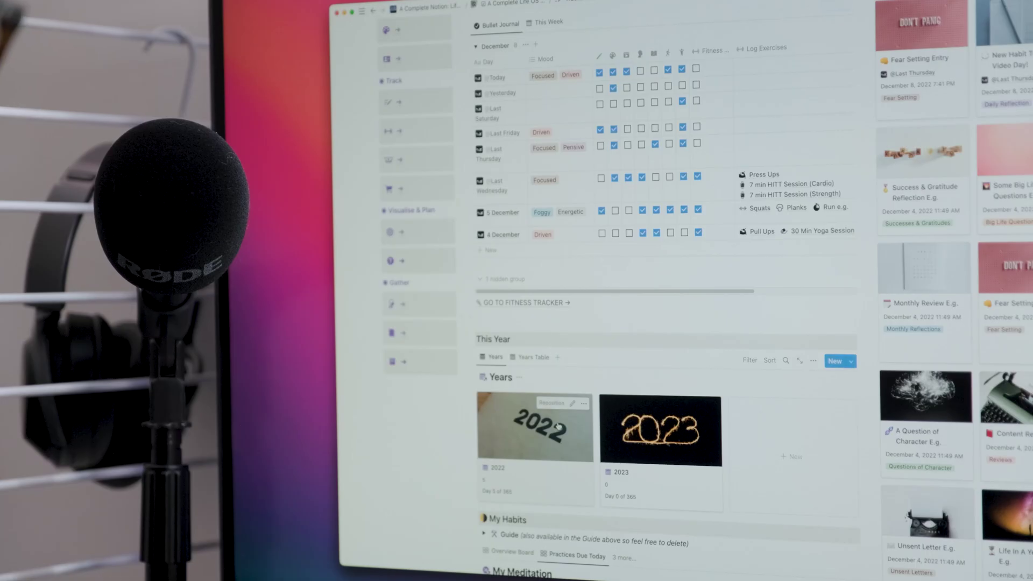
- Open the 2022 card from the Years gallery as a side peek page
left_click(508, 366)
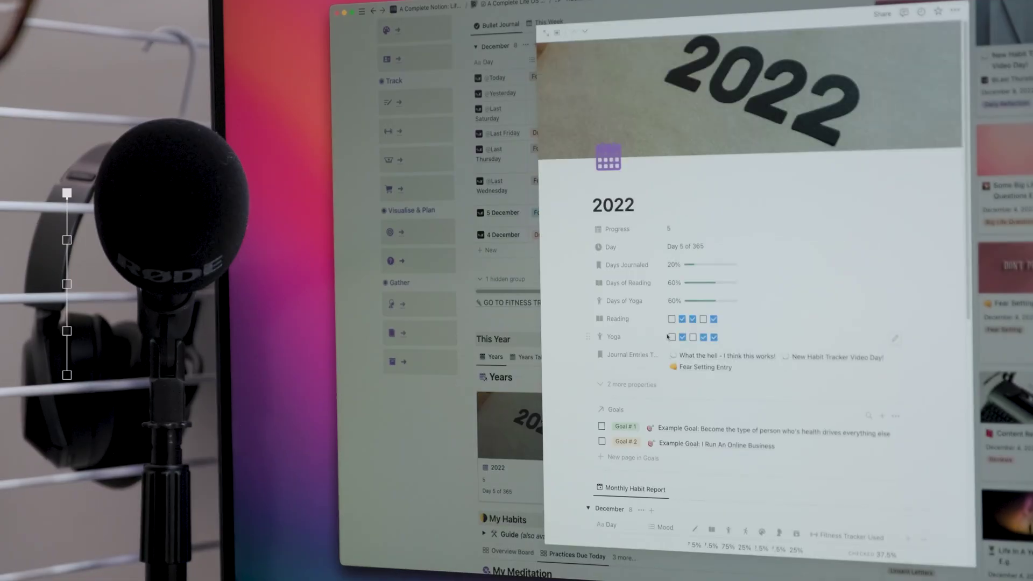
- Enter 'getting organised the right way in Notion' as the Things row's lesson learned
scroll(667, 337, "down", 5)
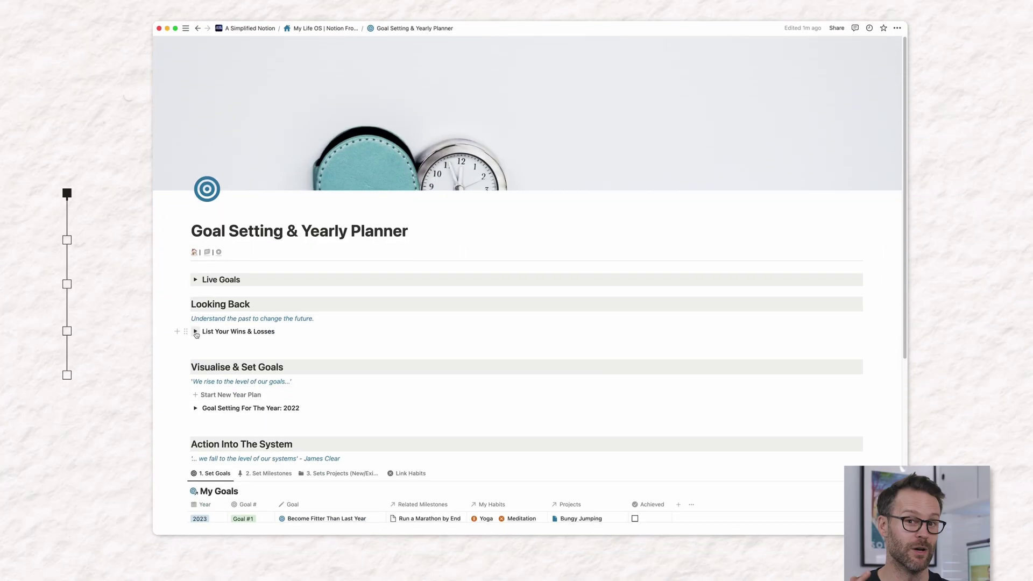
left_click(195, 342)
scroll(273, 348, "down", 3)
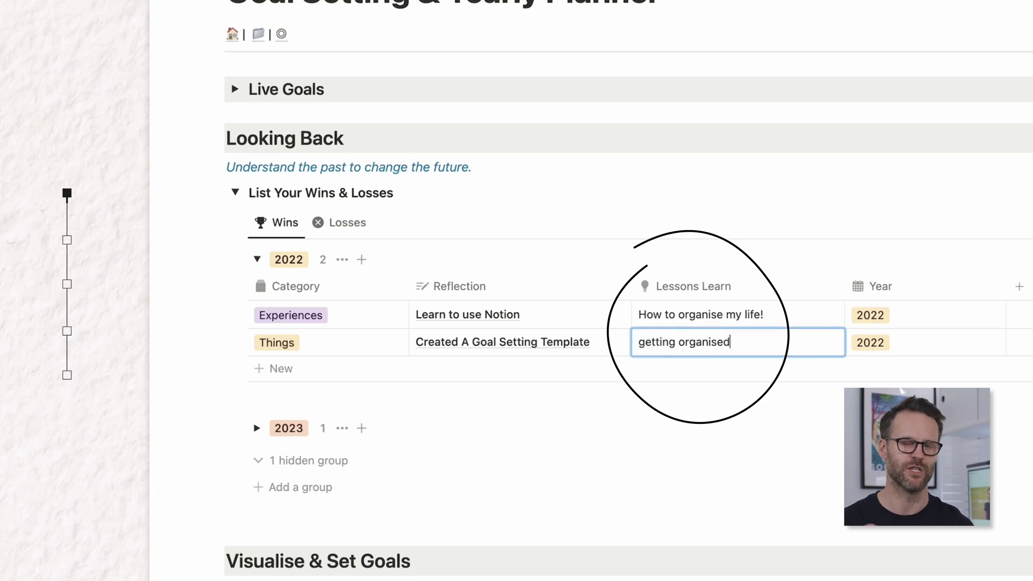
type("t way in Notion")
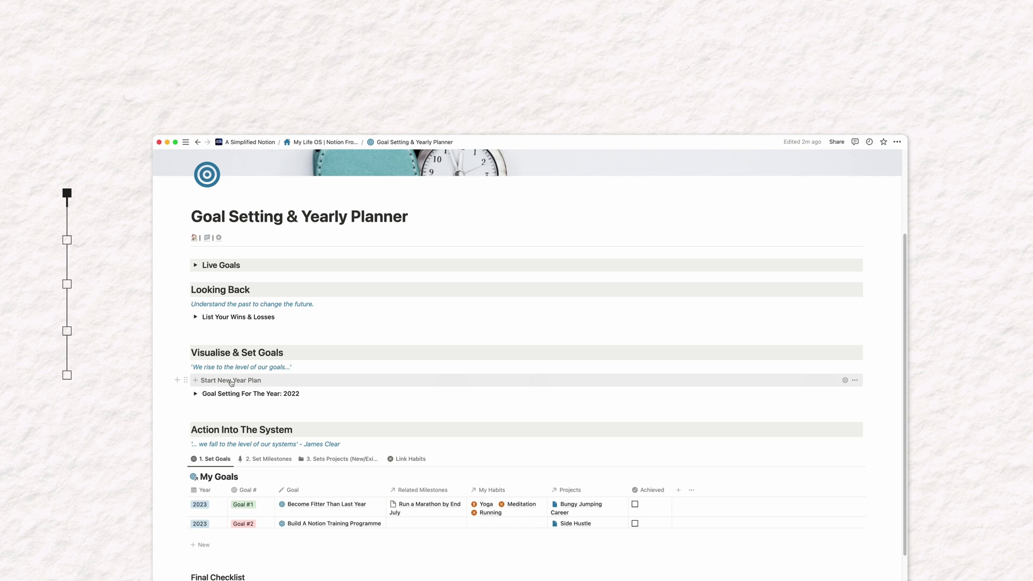
- Create a new Goal Setting For The Year section from Start New Year Plan and expand it
left_click(231, 381)
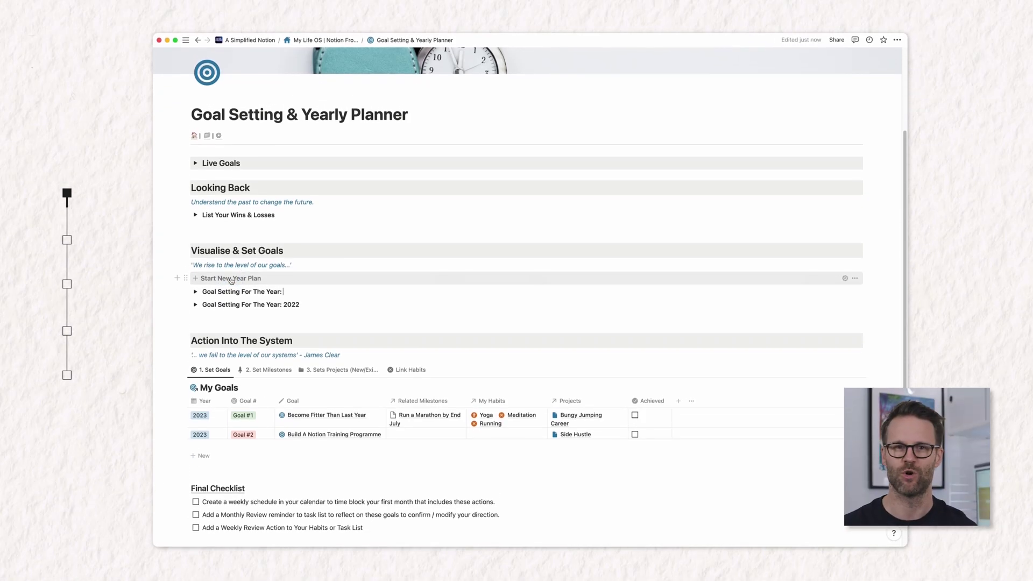
left_click(196, 292)
scroll(365, 344, "down", 5)
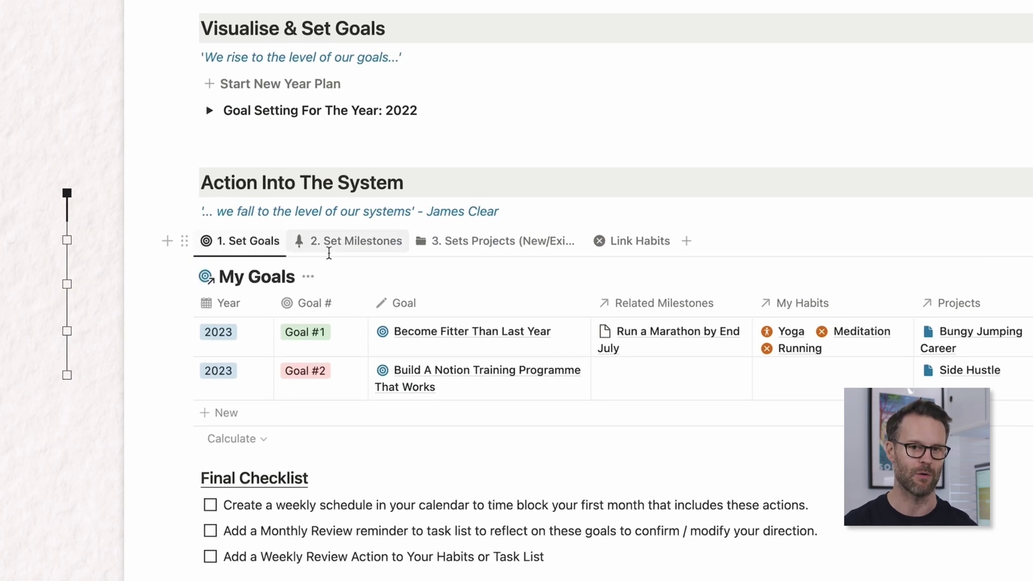
- Step through the Milestones, Projects and Habits views, then expand Live Goals
left_click(355, 252)
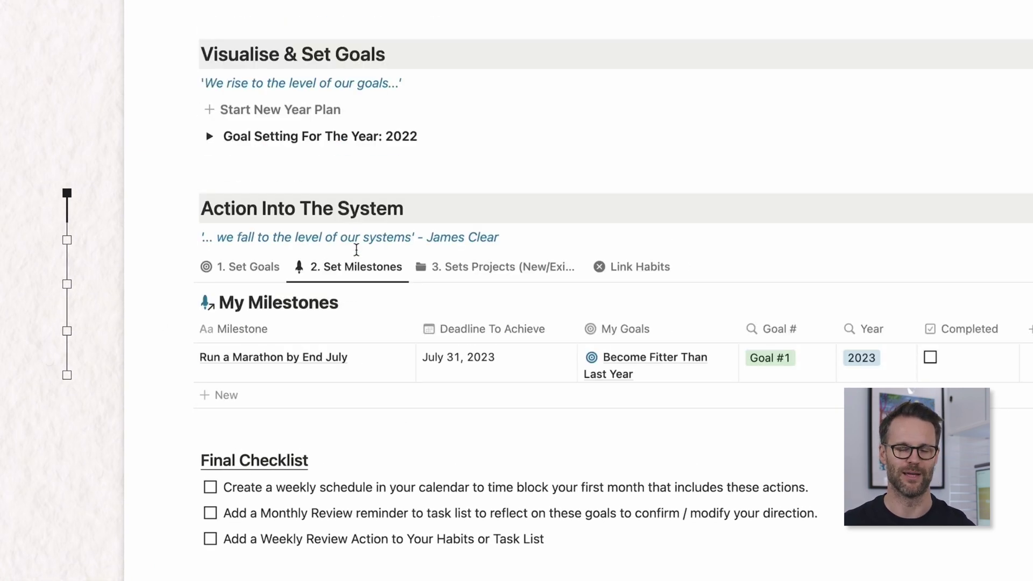
left_click(503, 272)
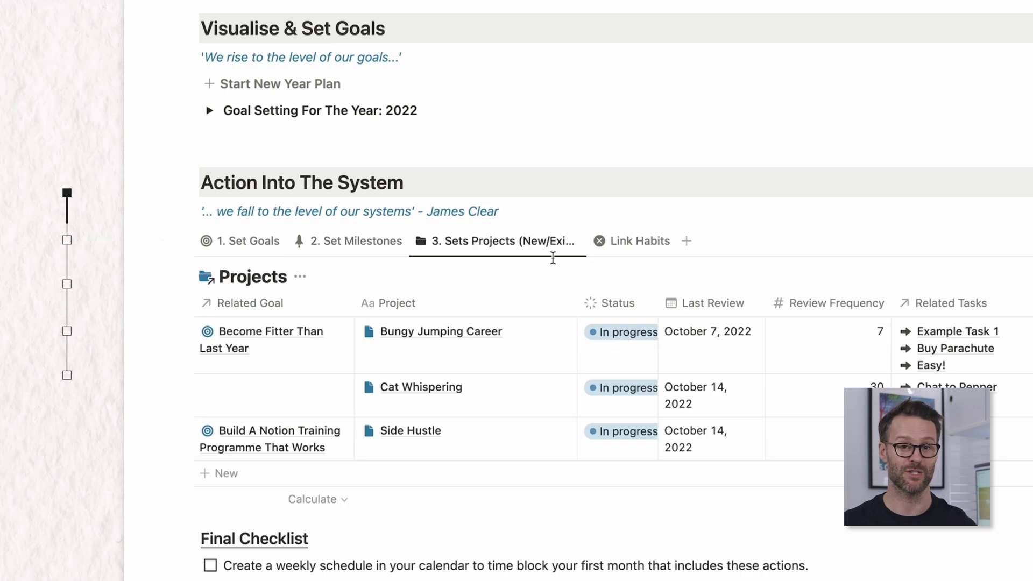
left_click(651, 250)
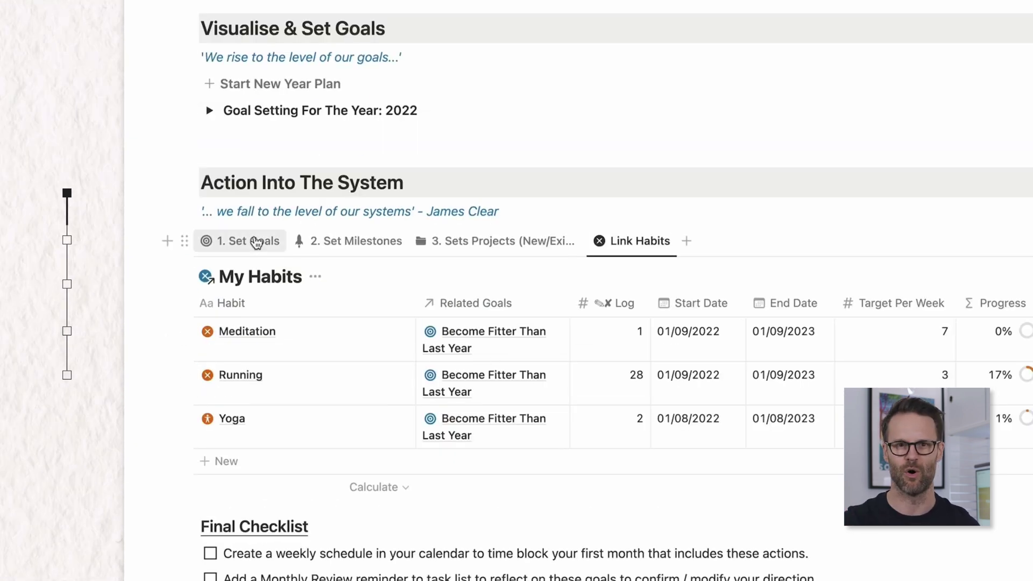
scroll(256, 243, "up", 10)
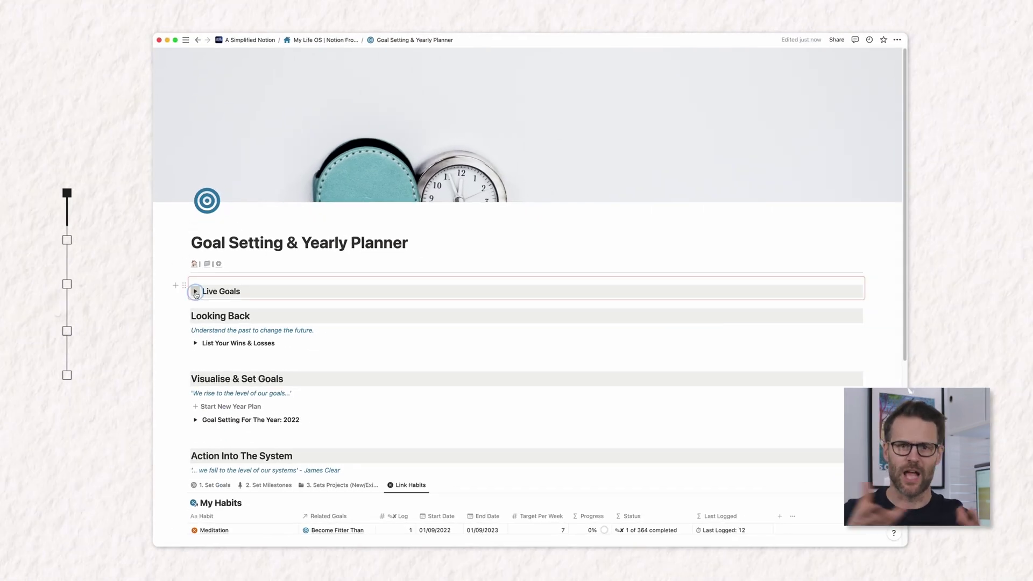
left_click(195, 292)
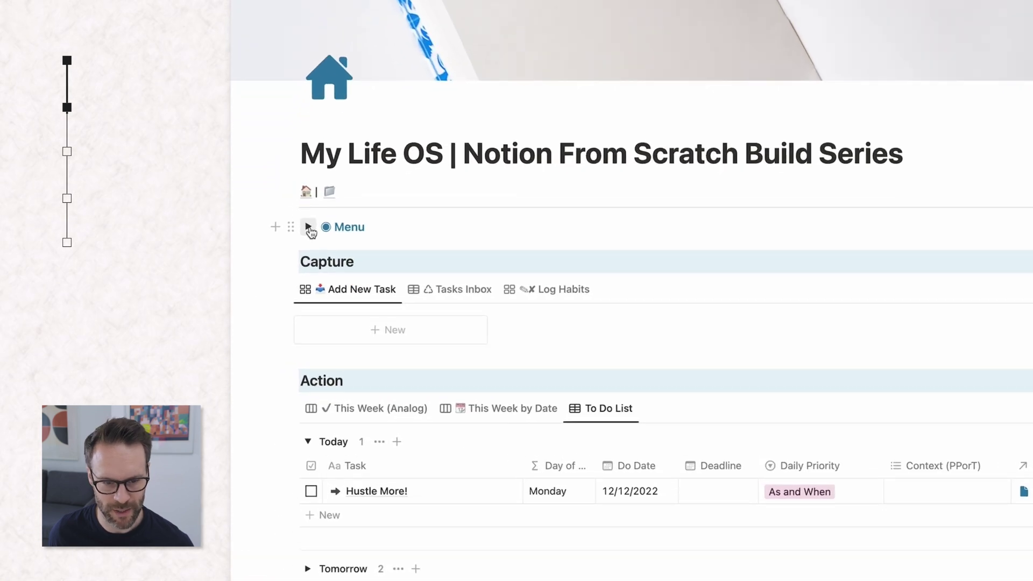
- Insert a full-width sub-page below the Menu quote and title it Goal Setting & Yearly Planner
left_click(309, 227)
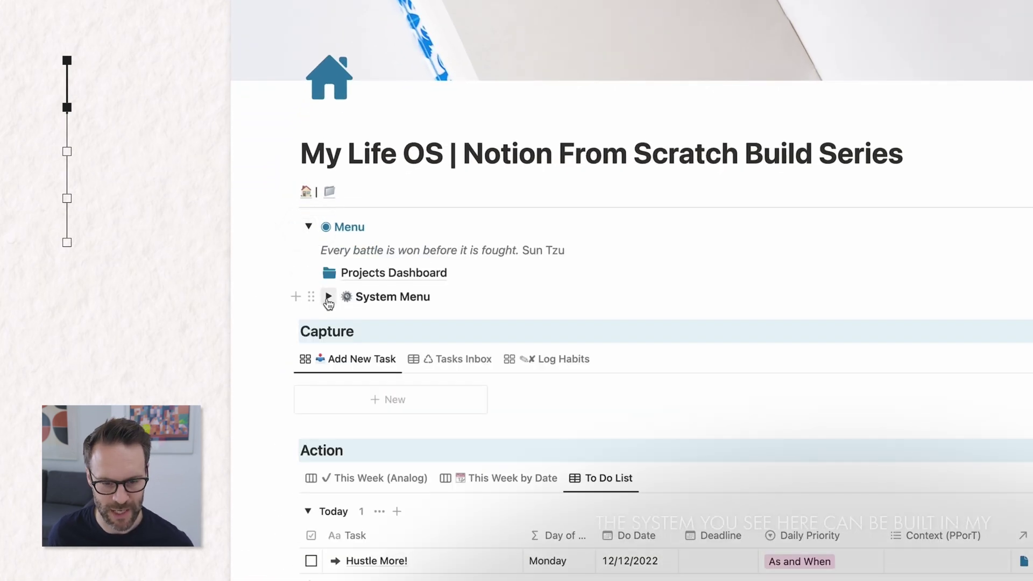
left_click(328, 296)
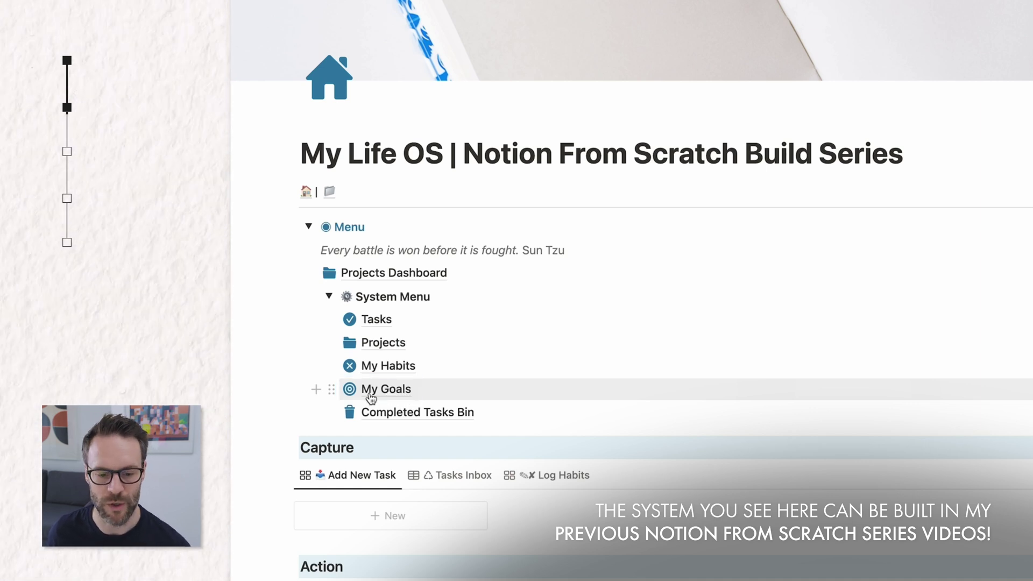
left_click(328, 297)
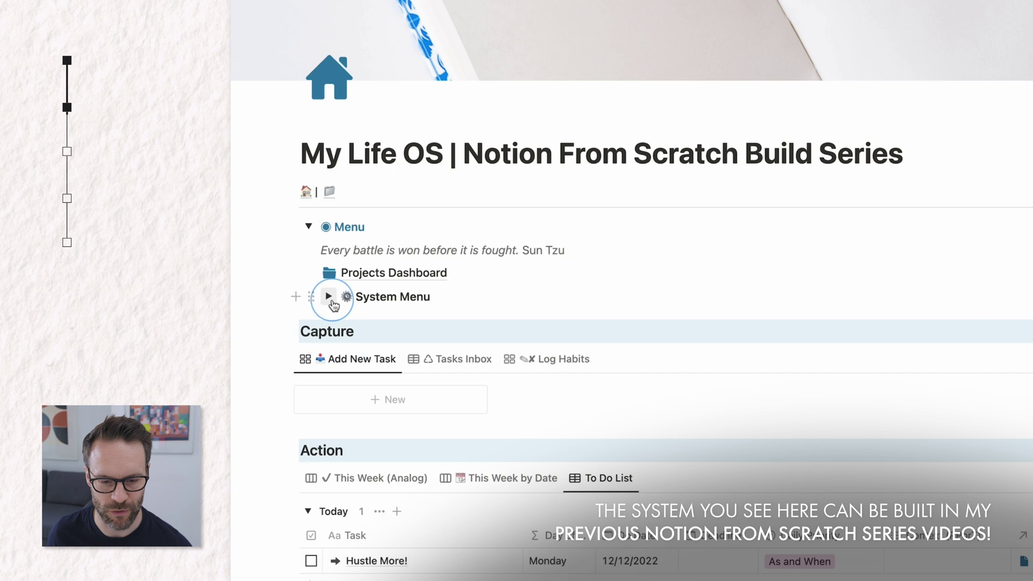
left_click(579, 249)
key("Return")
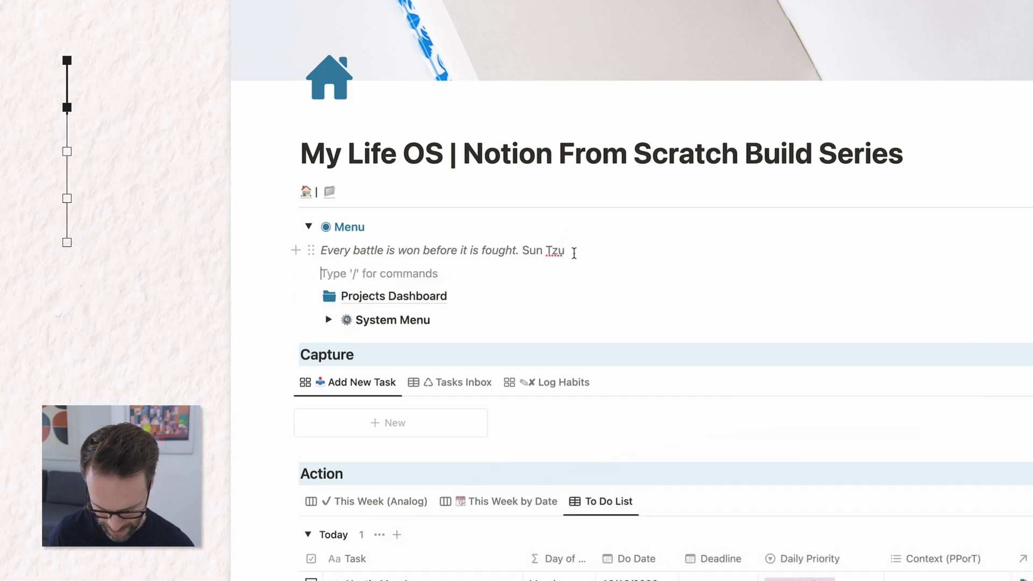
type("/page")
left_click(427, 326)
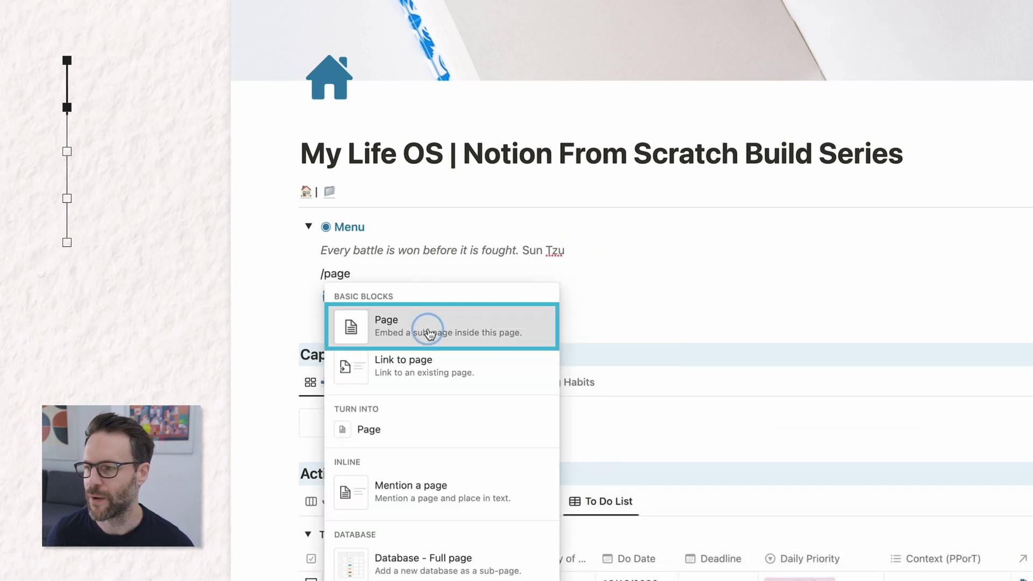
left_click(973, 46)
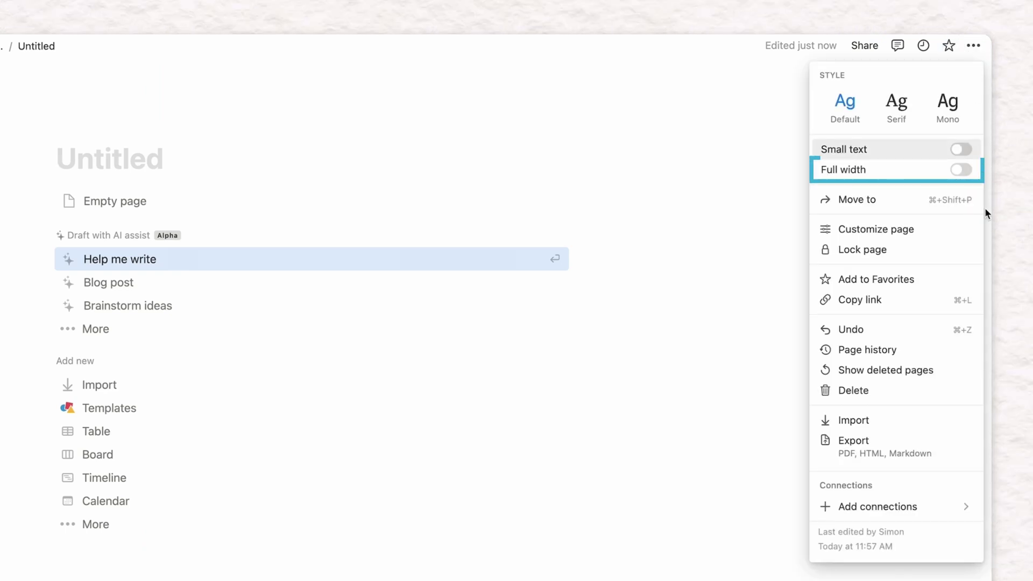
left_click(960, 170)
key("Escape")
type("Goal Setting & Yearly Planner")
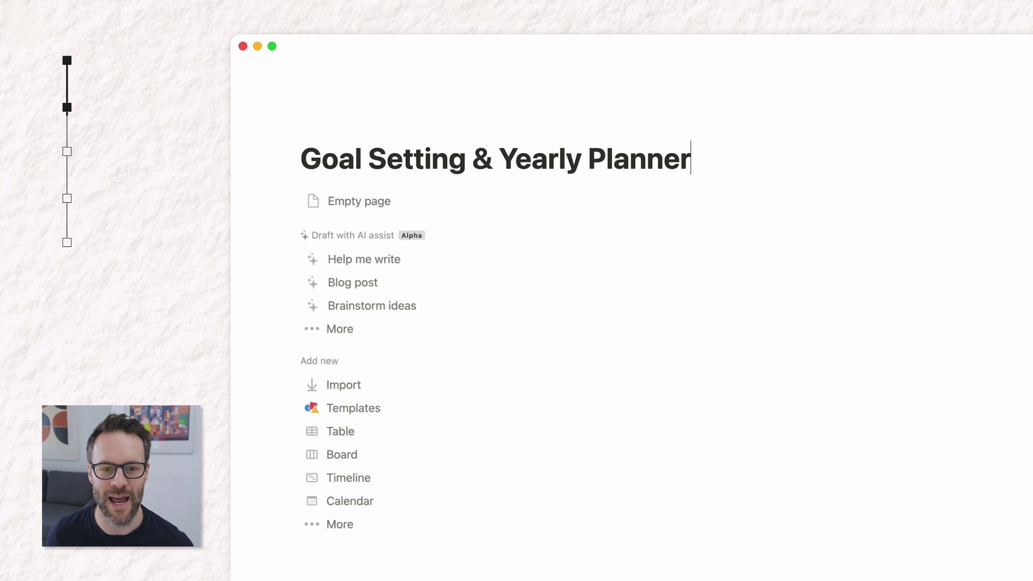
- Replace the page icon with the built-in target icon
left_click(324, 133)
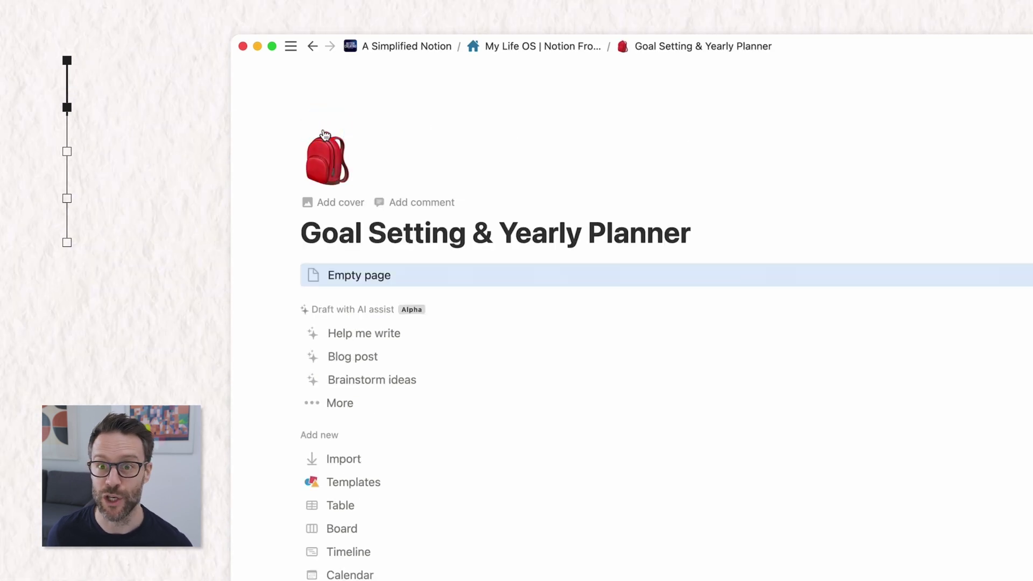
left_click(330, 167)
left_click(311, 208)
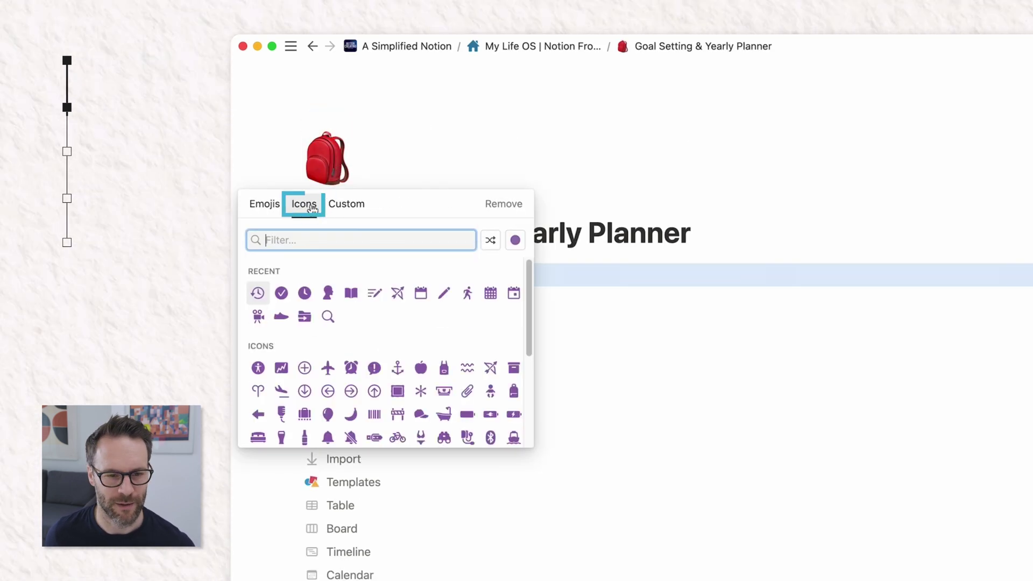
type("tar")
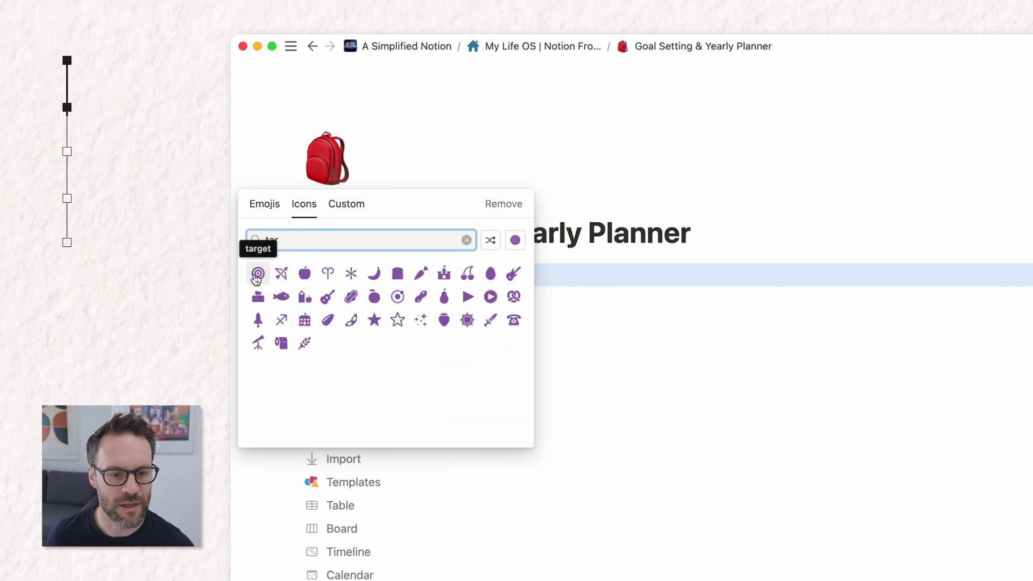
left_click(257, 274)
- Add an Unsplash cover found by searching 'goal', using the clock photo
left_click(288, 134)
left_click(887, 198)
left_click(853, 210)
type("g")
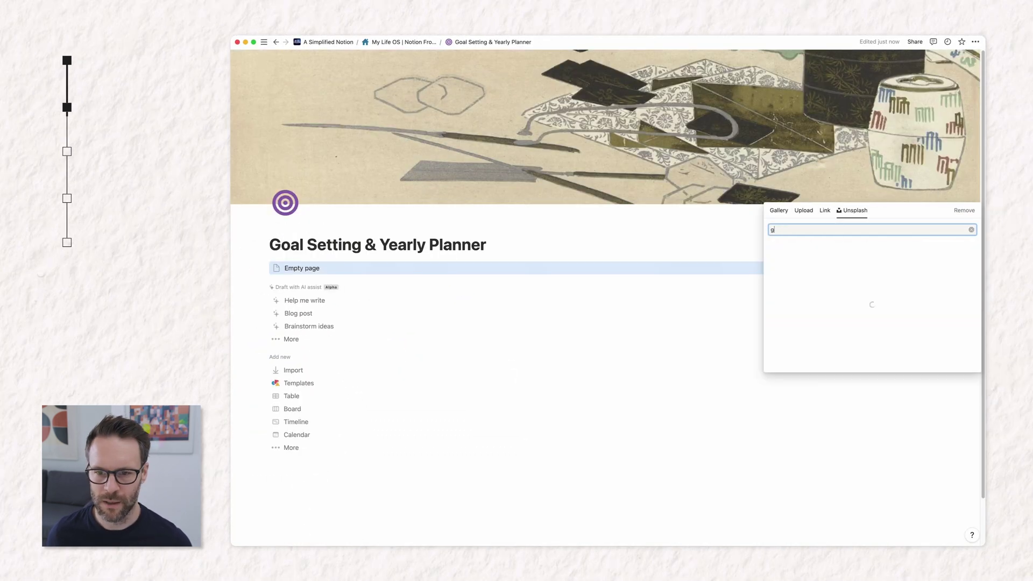
type("oals bule")
left_click(797, 253)
left_click(917, 195)
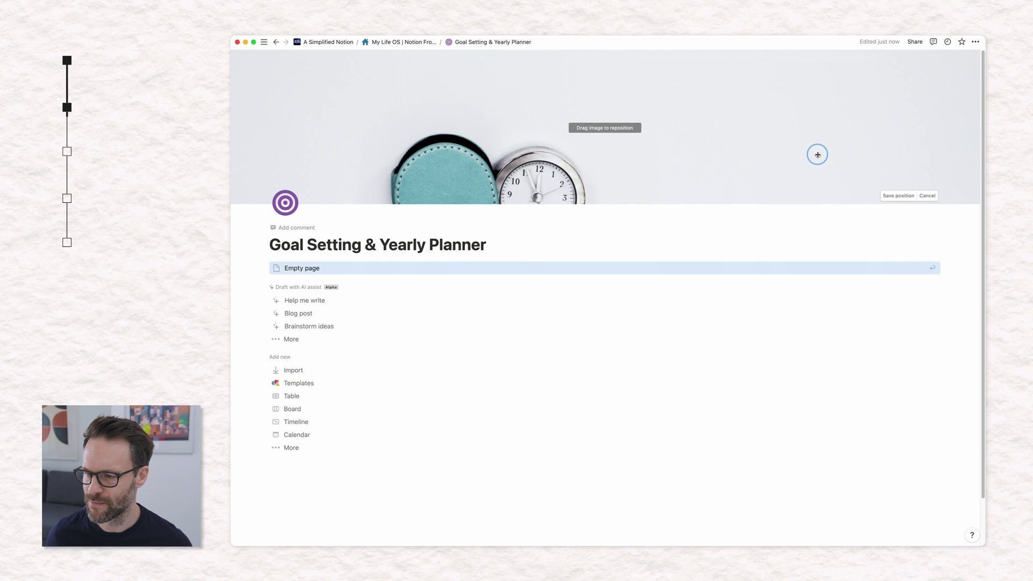
- Change the target icon's colour to blue
left_click(285, 203)
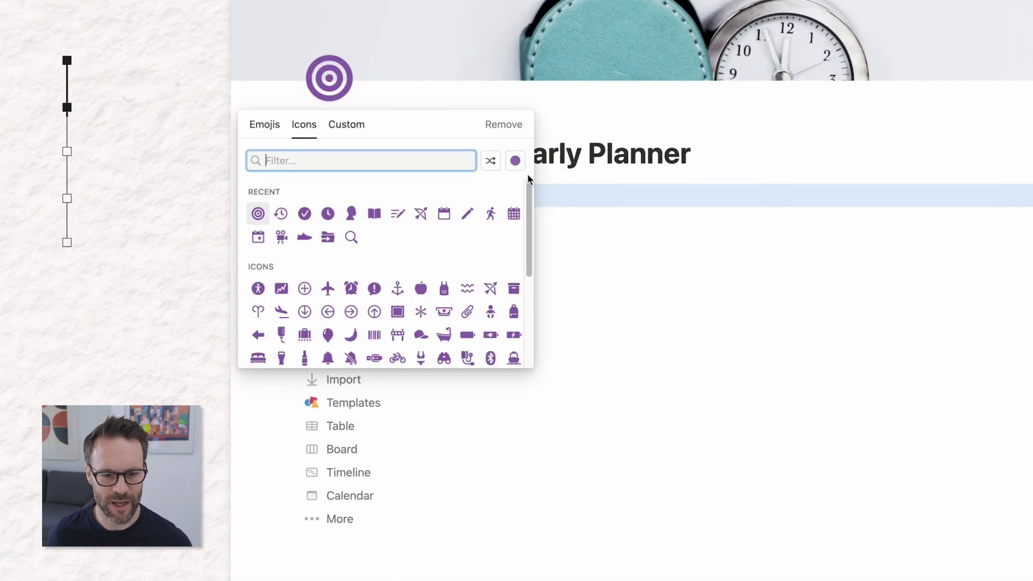
left_click(516, 161)
left_click(492, 214)
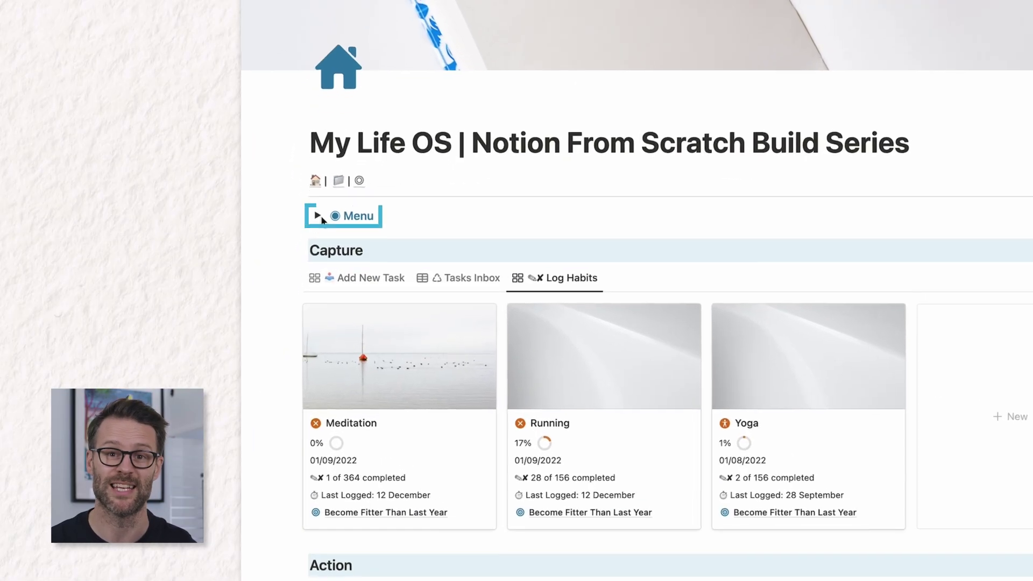
- Copy the synced navigation block from My Life OS and paste it onto the Goal Setting page
left_click(318, 216)
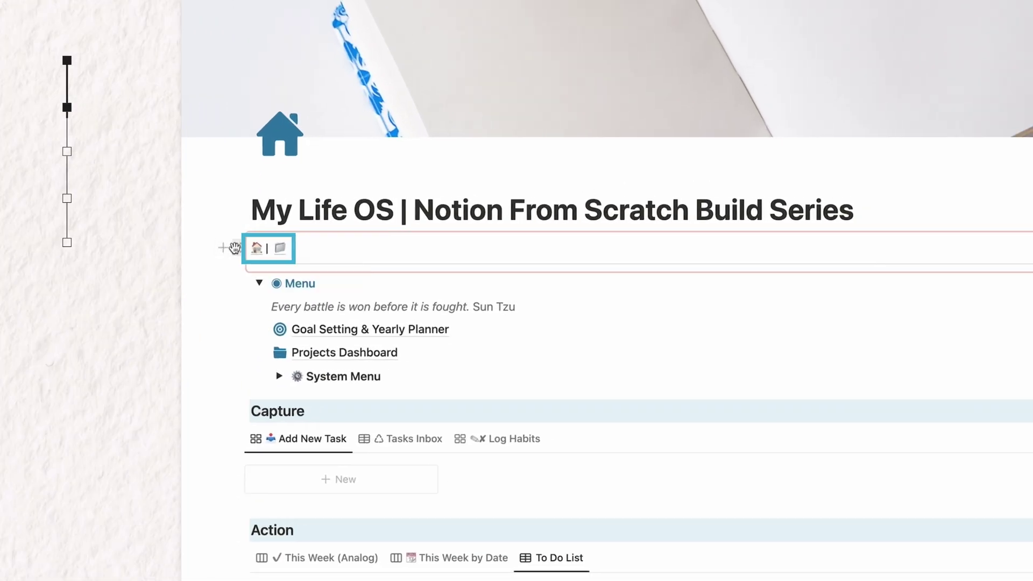
left_click(574, 259)
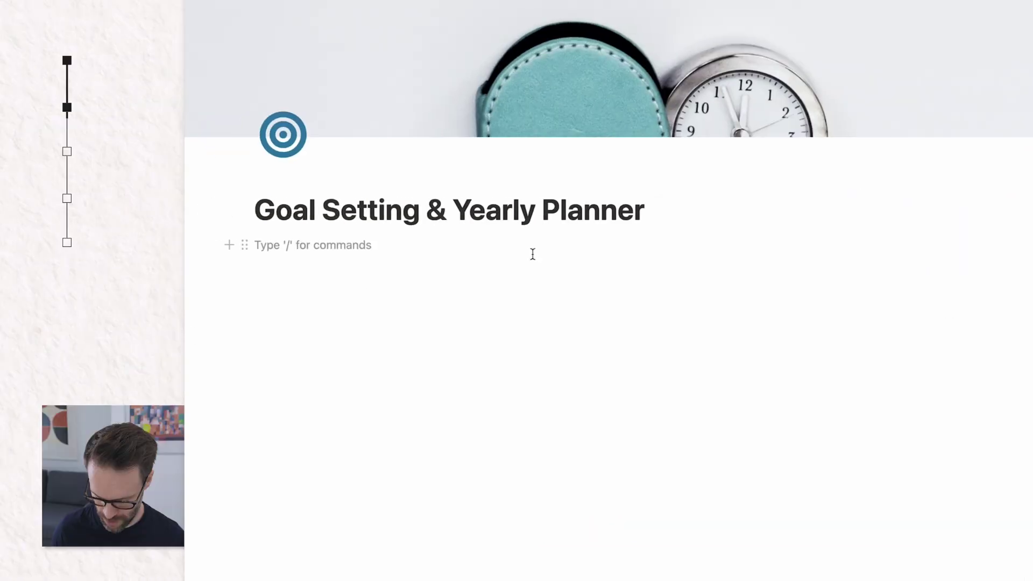
type("/sync")
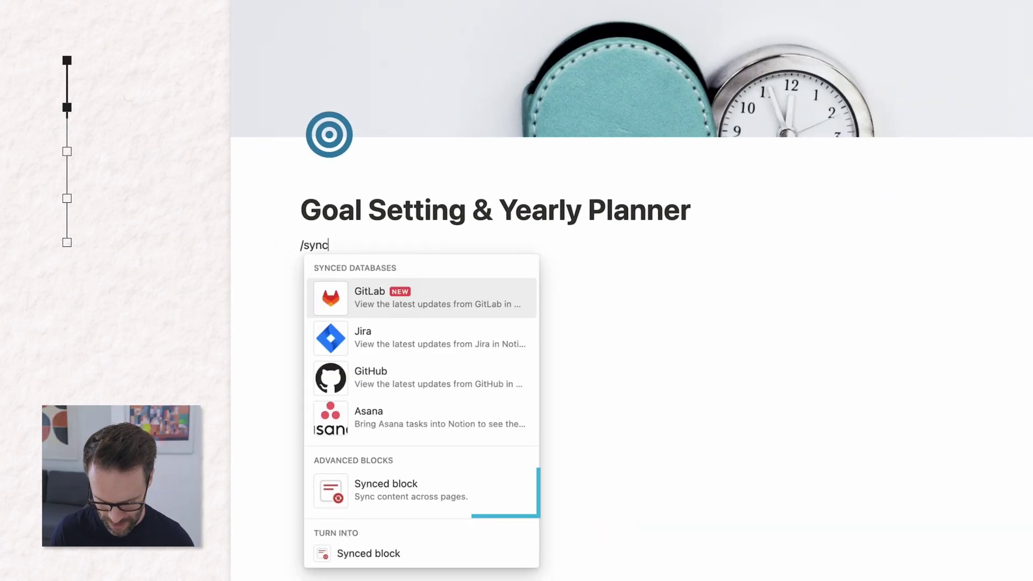
left_click(839, 261)
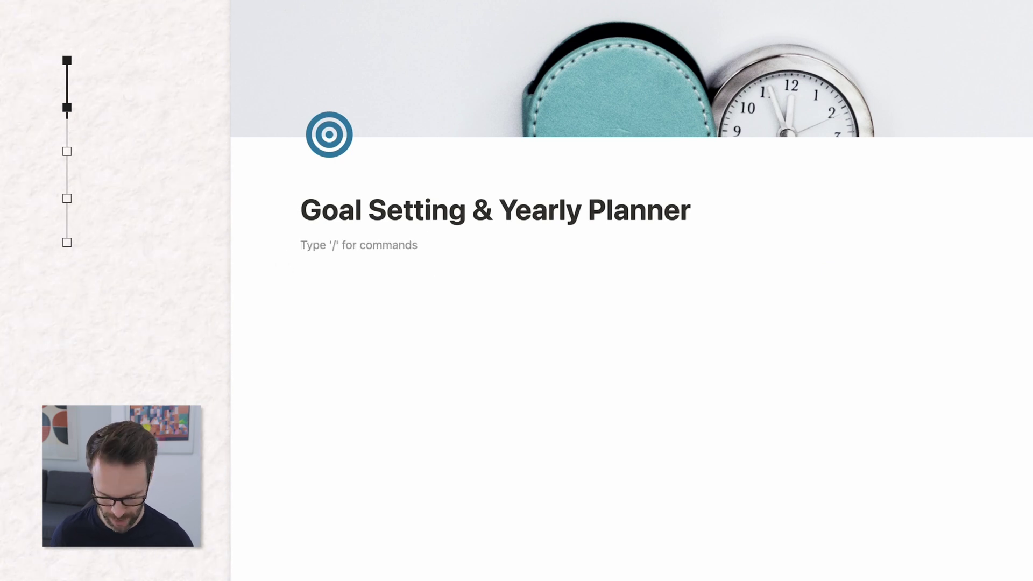
key("ctrl+v")
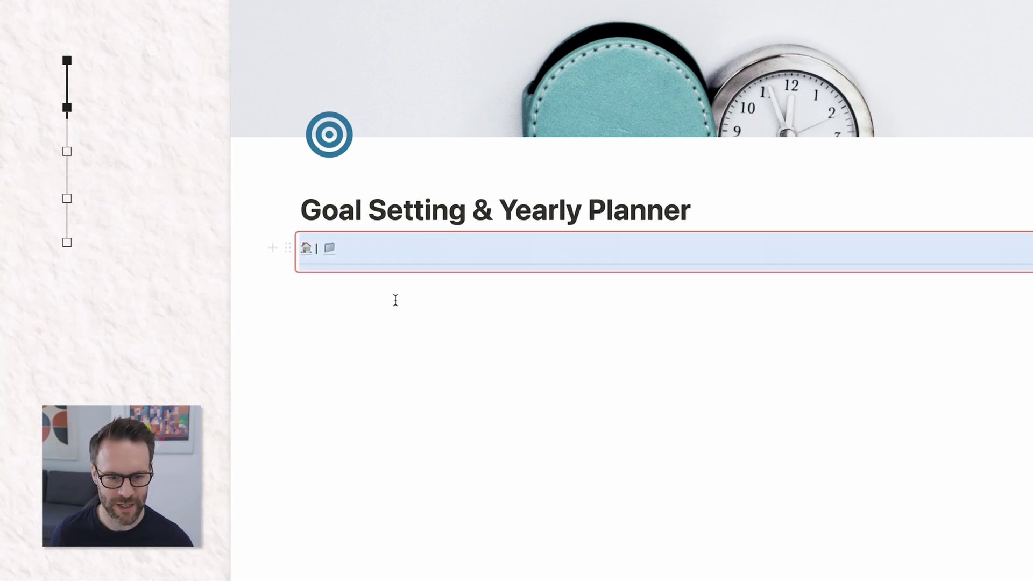
left_click(455, 254)
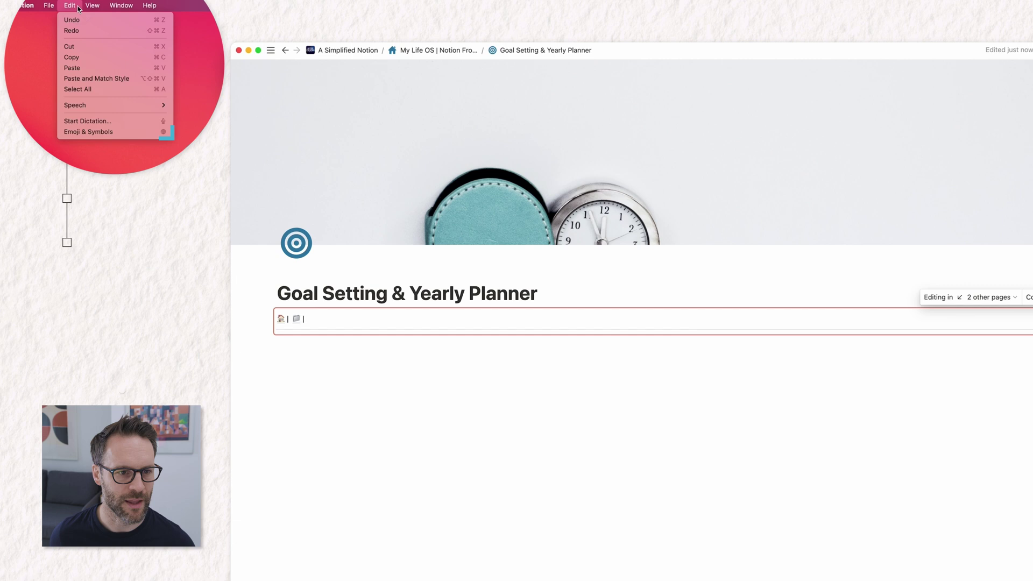
- Add a bullseye symbol to the navigation bar, linked to Goal Setting & Yearly Planner
left_click(106, 132)
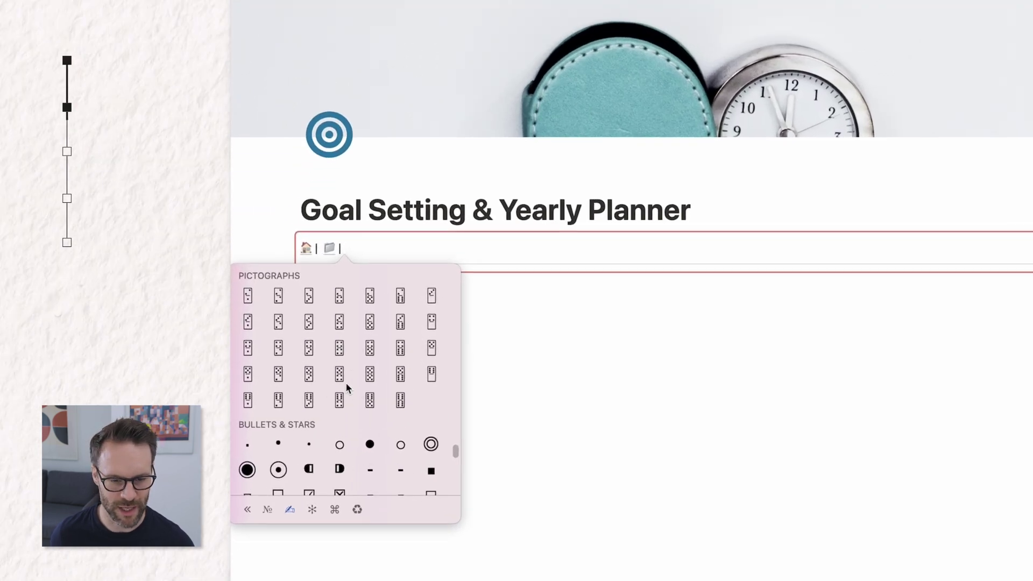
left_click(429, 445)
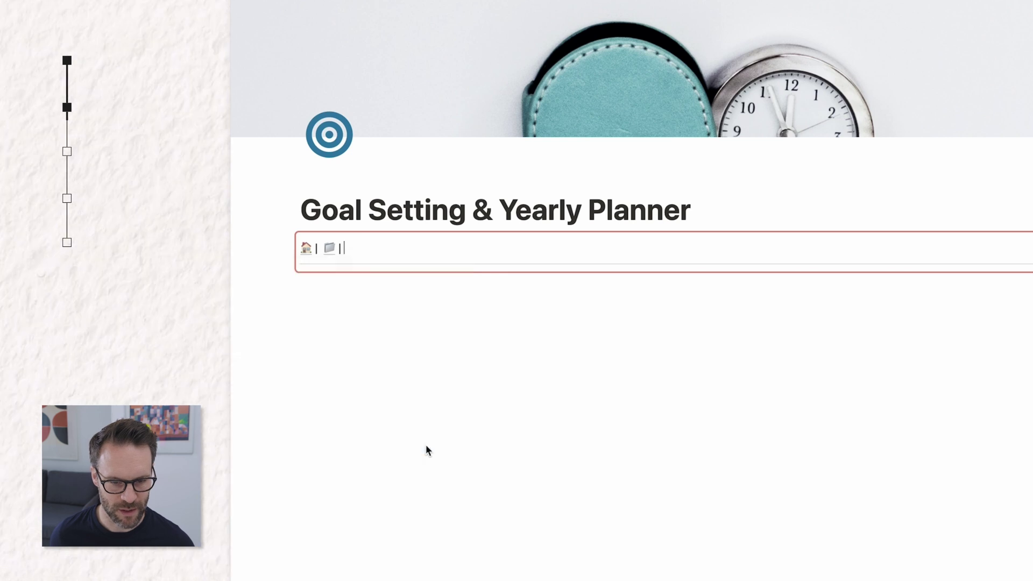
left_click_drag(354, 252, 351, 251)
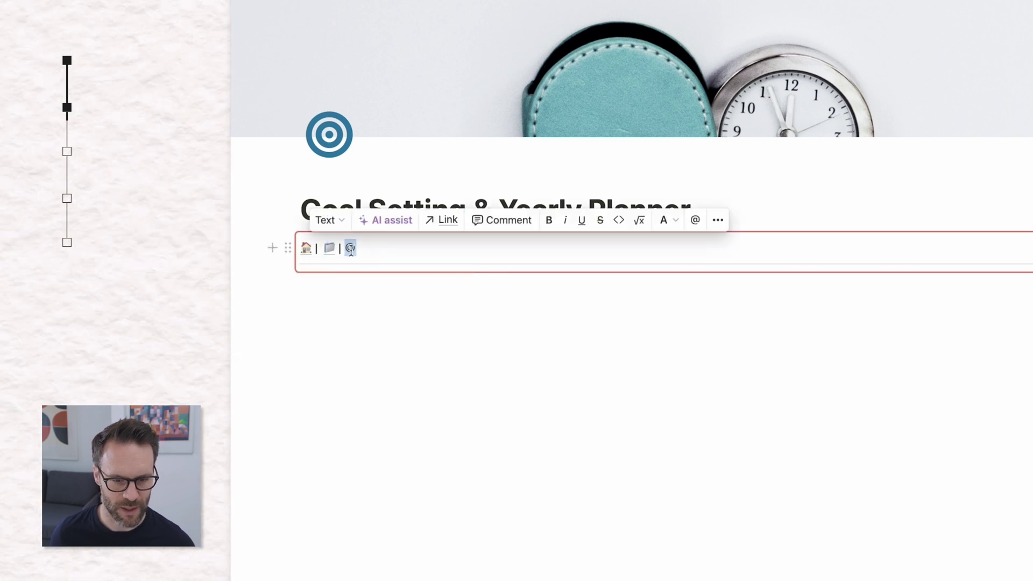
left_click(446, 223)
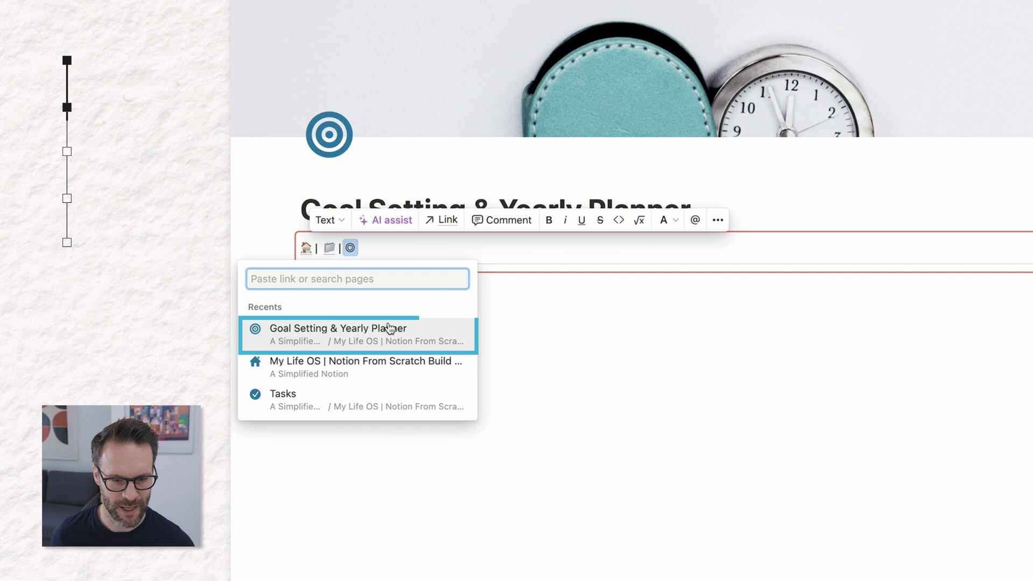
left_click(380, 340)
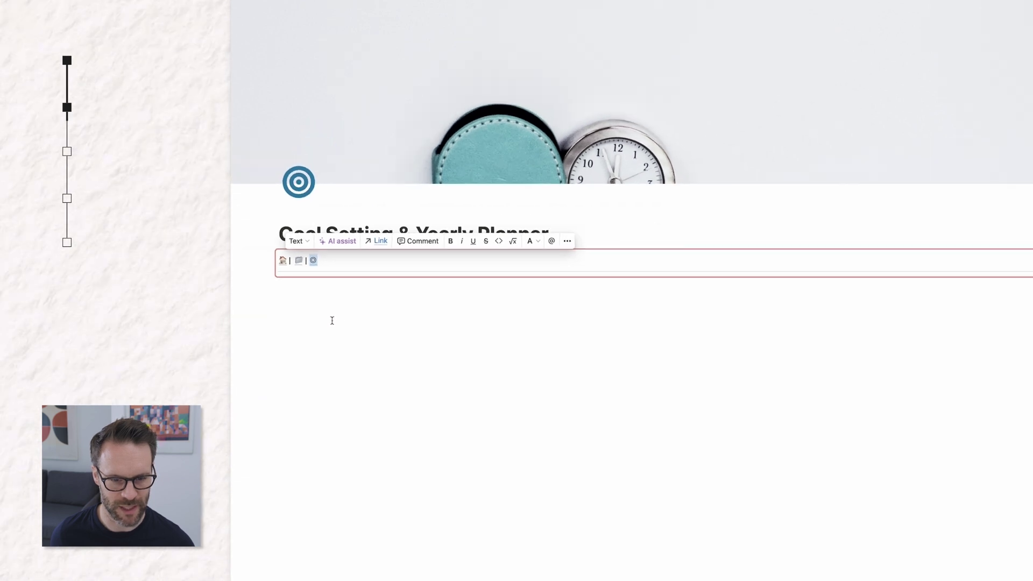
- Test the home link to My Life OS and the target link back to Goal Setting
left_click(395, 295)
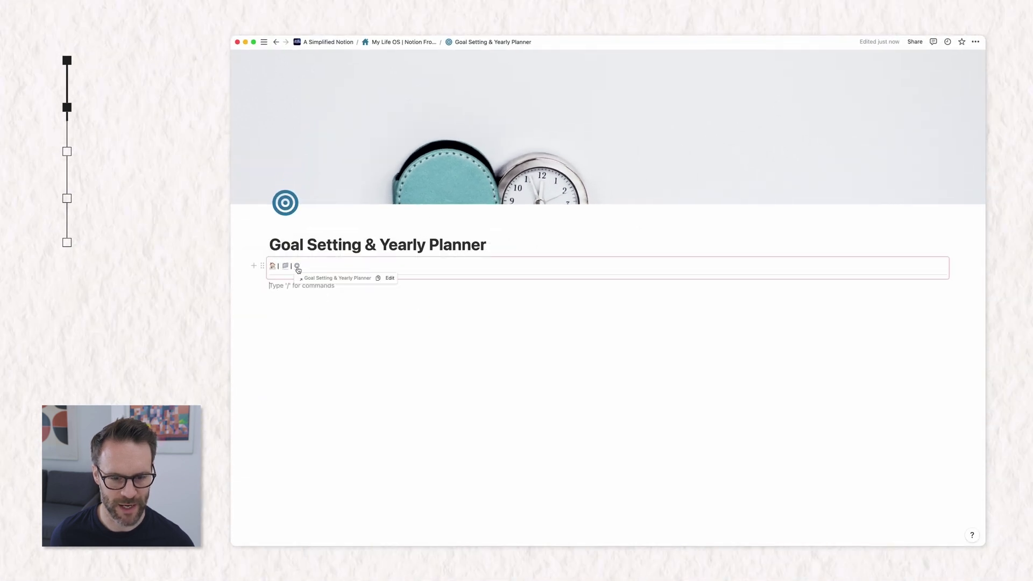
left_click(273, 269)
left_click(272, 266)
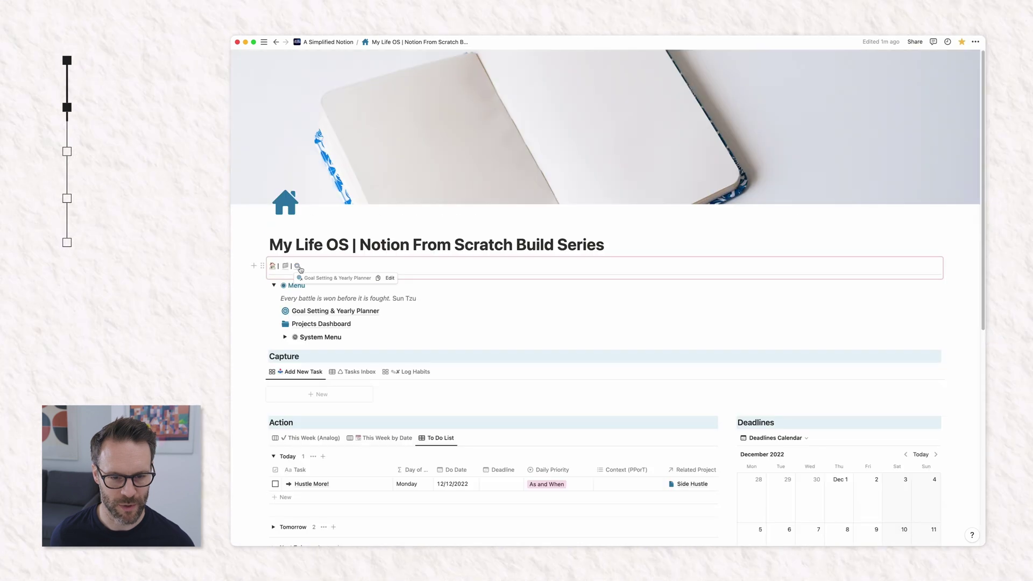
left_click(298, 267)
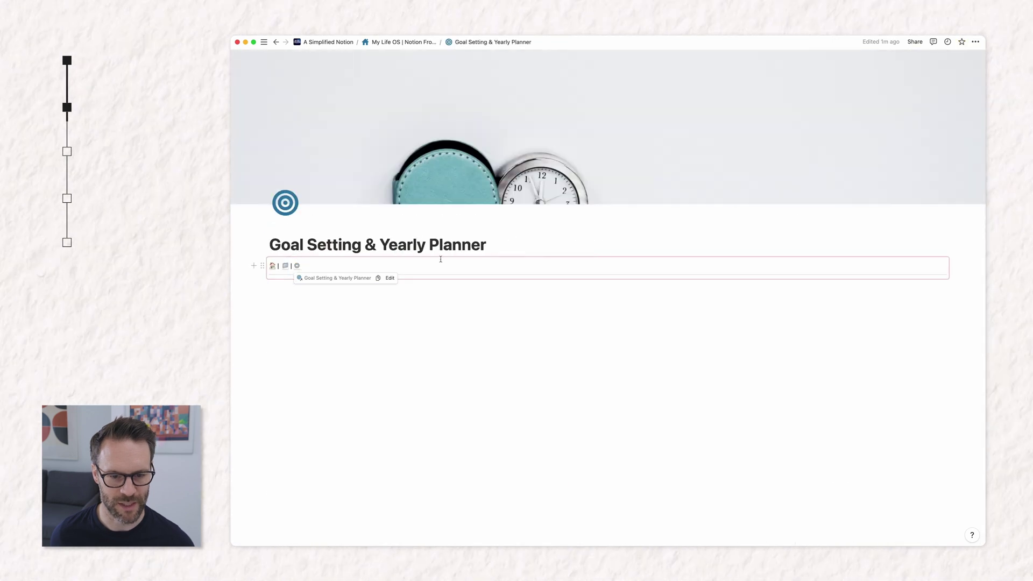
- Add a 'Looking Back' Heading 2 with a gray background below the navigation bar
left_click(517, 369)
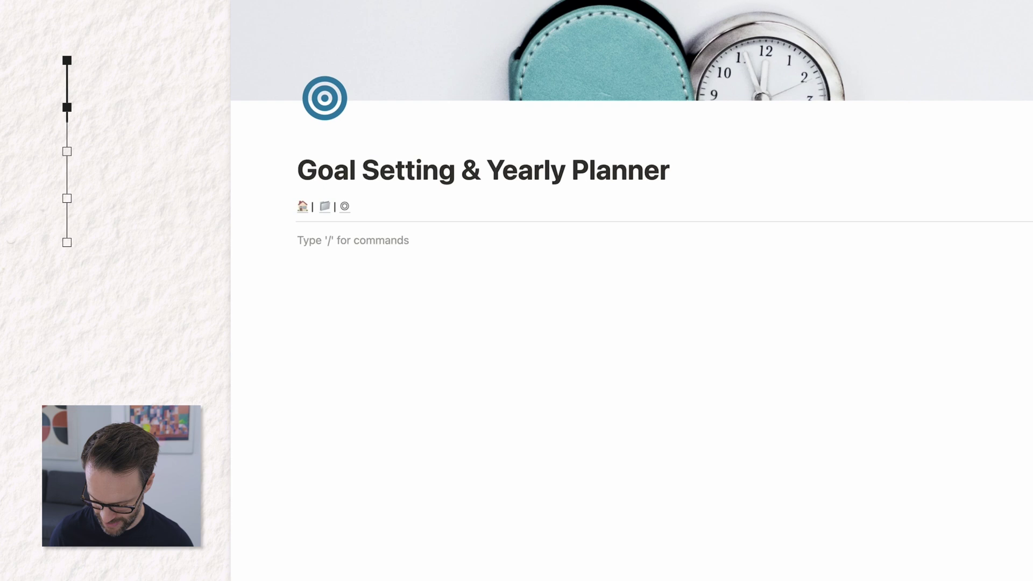
type("/")
type("h2")
key("Return")
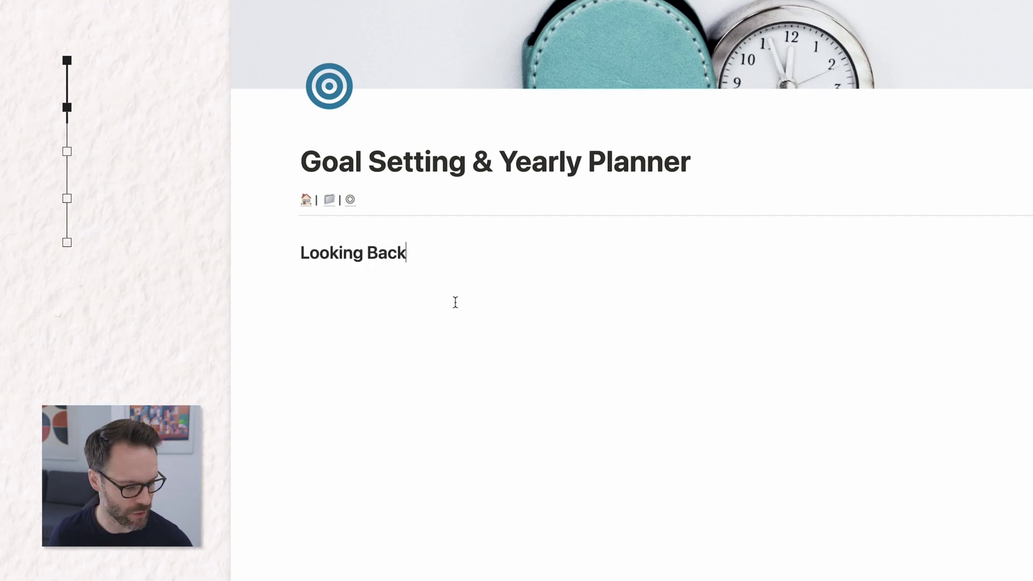
type("Looking Back/")
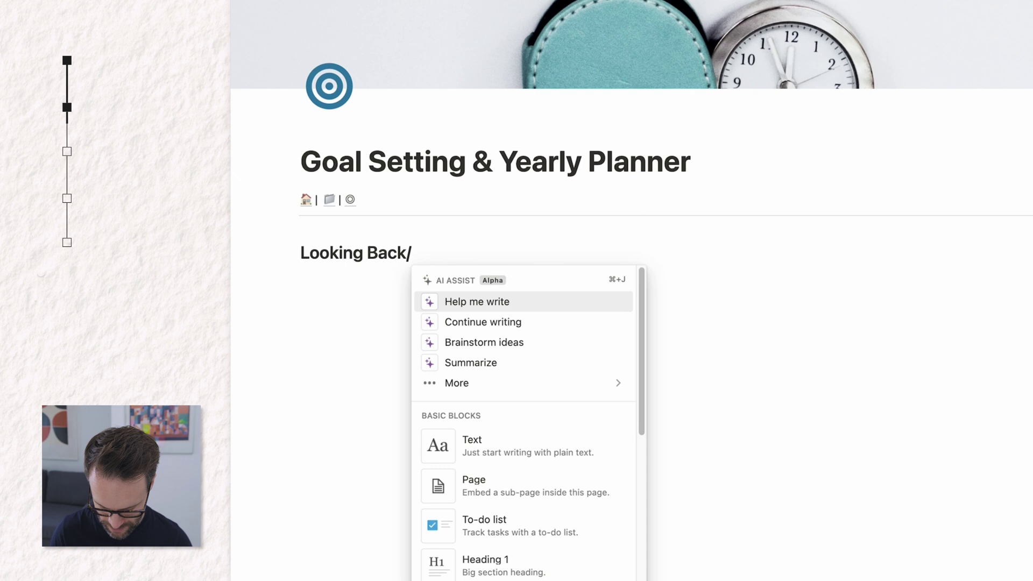
type("bac")
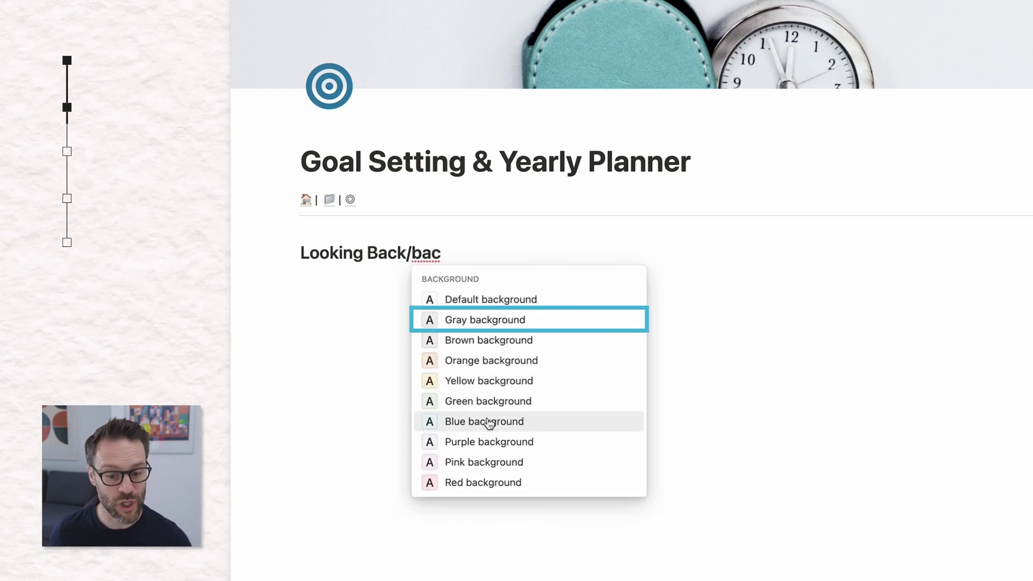
left_click(491, 322)
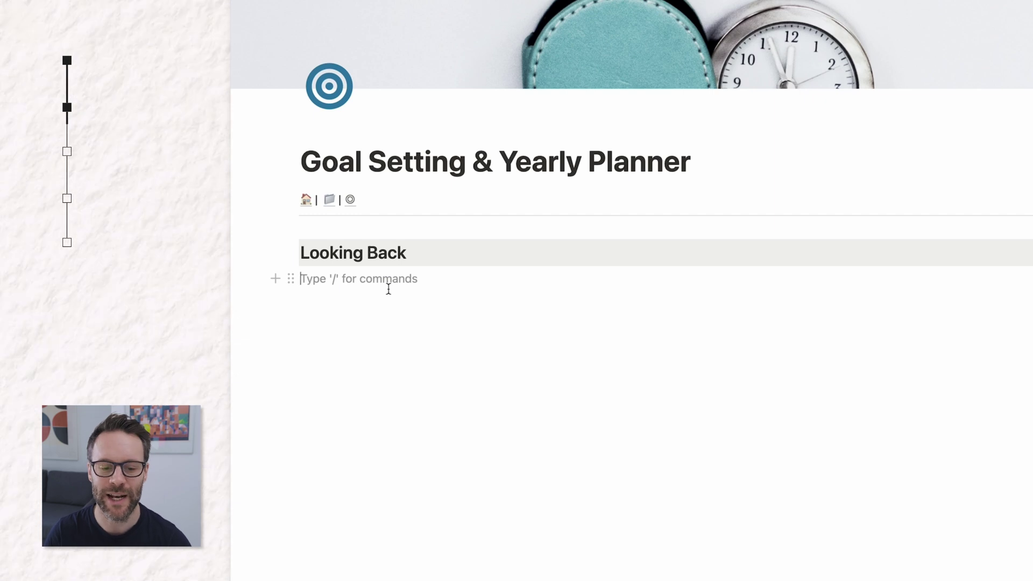
- Insert an inline table database and name its view Wins with a trophy icon
type("/")
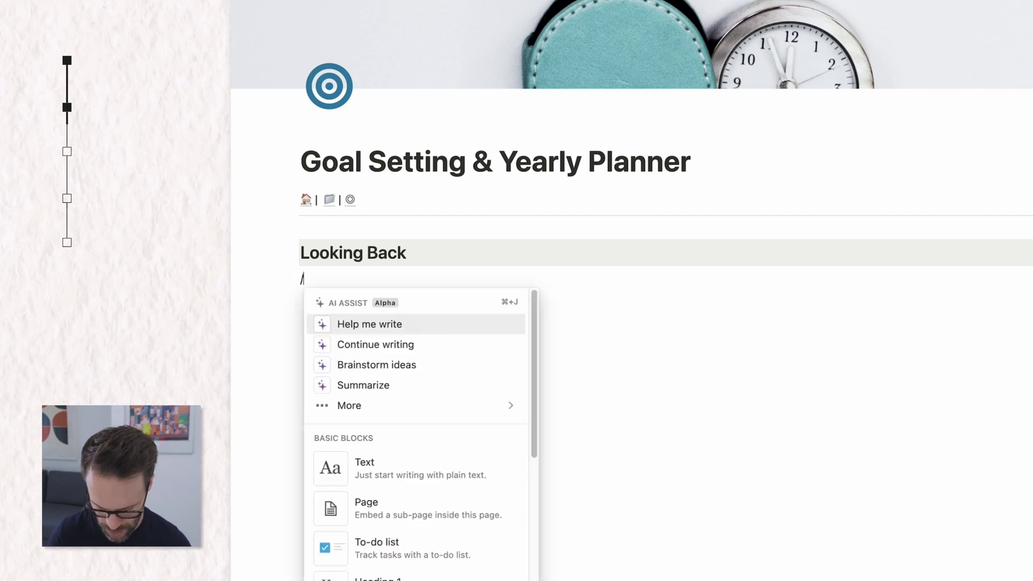
type("datab")
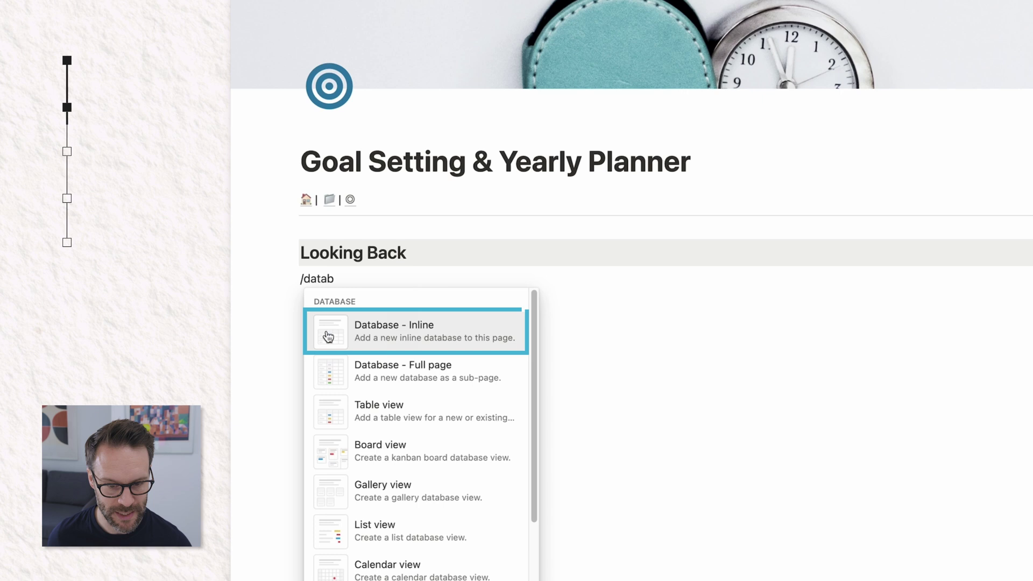
left_click(401, 337)
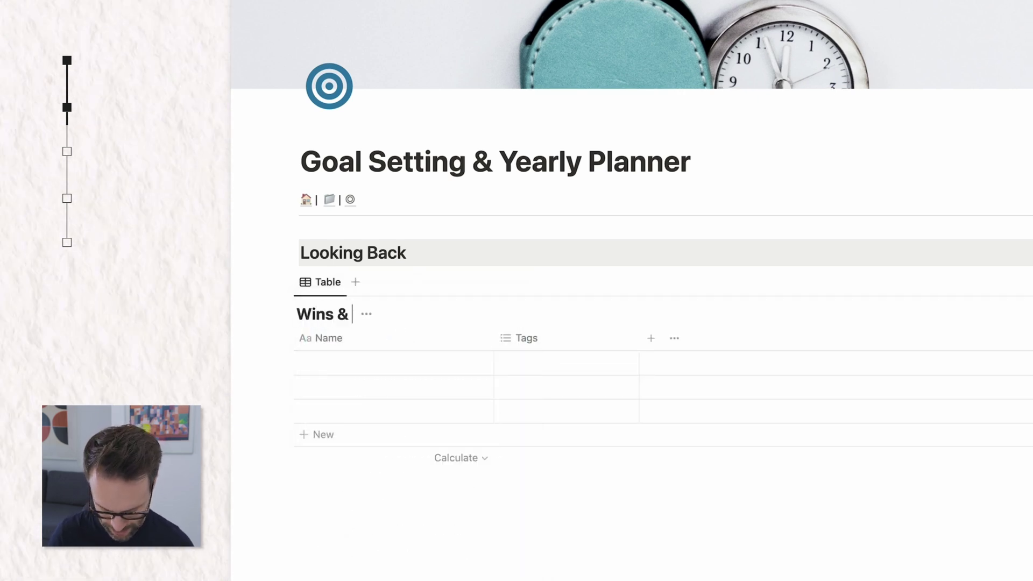
left_click(330, 295)
left_click(342, 309)
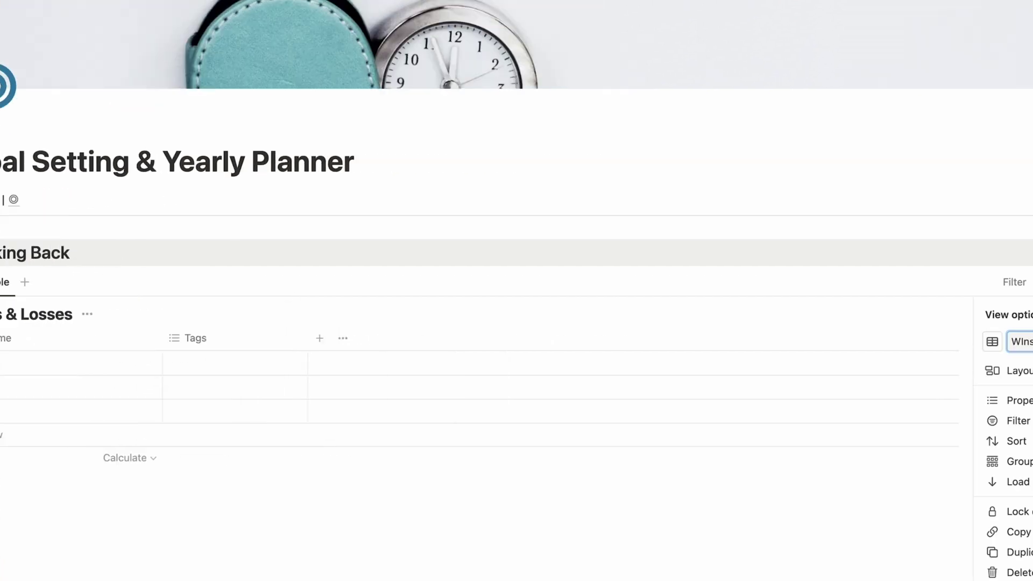
left_click(992, 341)
type("win")
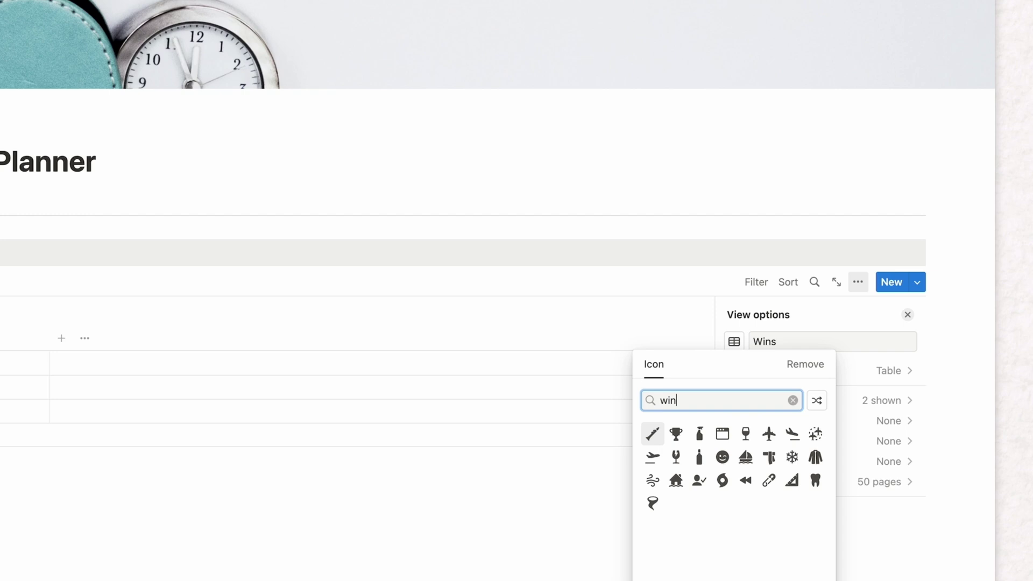
left_click(676, 434)
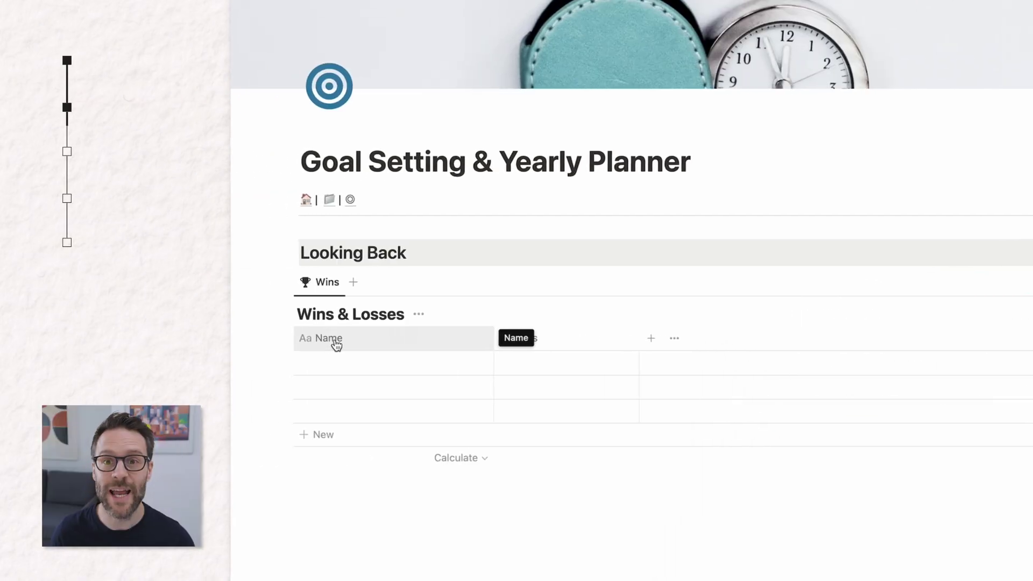
- Rename Name to Reflection, and make Tags a single-select Category column with a pencil icon
left_click(334, 339)
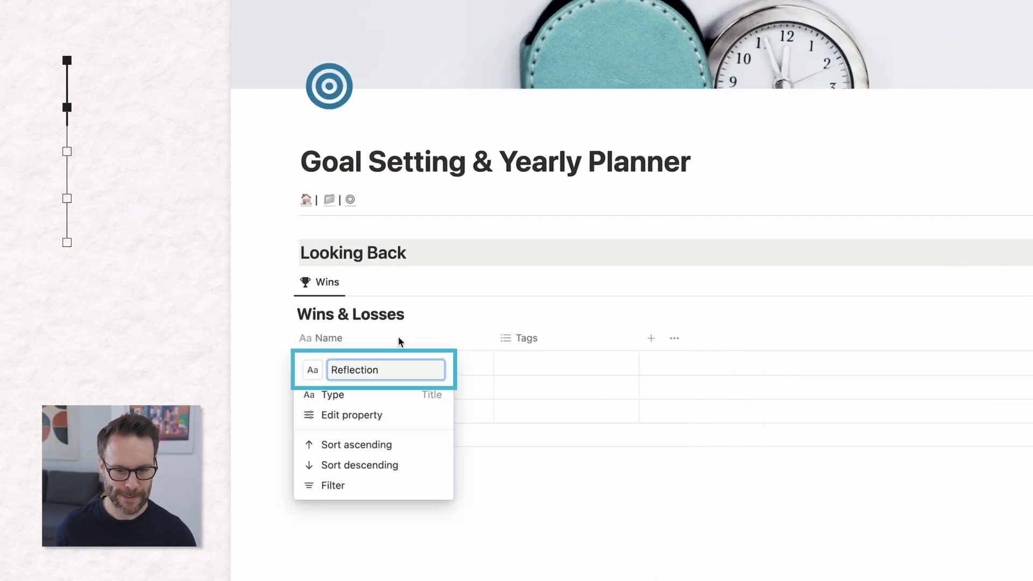
type("Reflection")
left_click(429, 338)
left_click(536, 339)
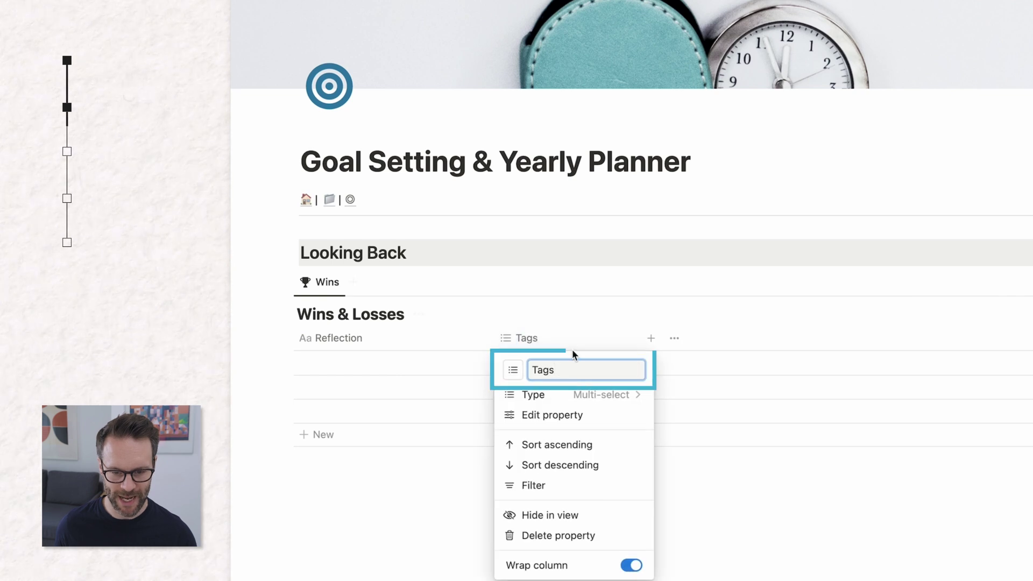
left_click(518, 376)
left_click(477, 499)
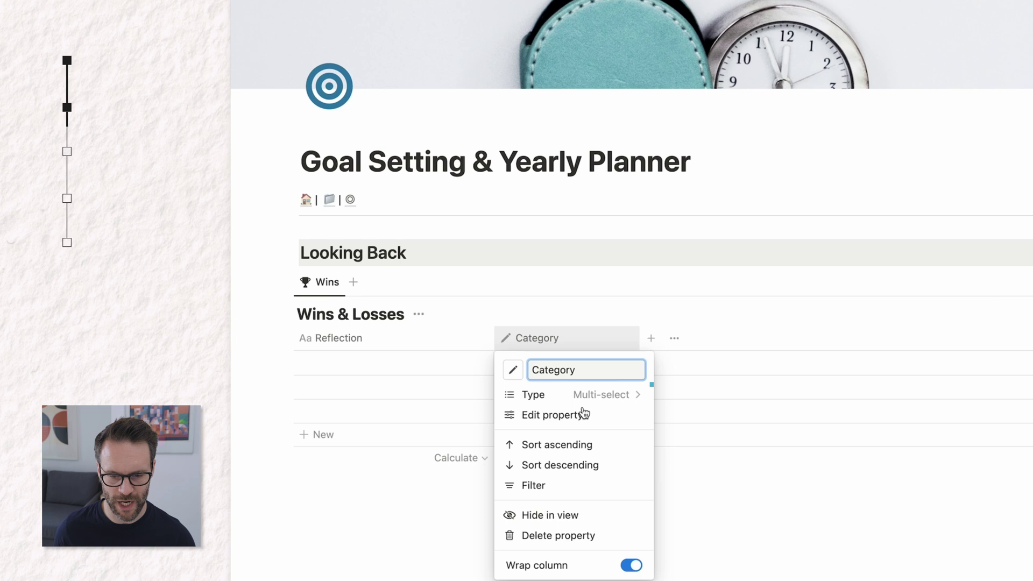
left_click(596, 395)
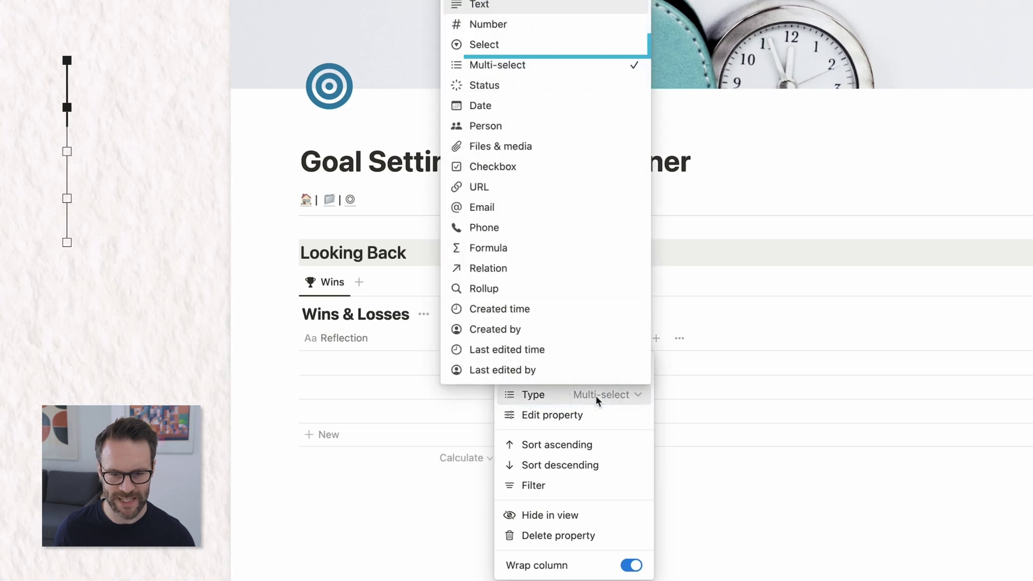
left_click(488, 44)
left_click(553, 362)
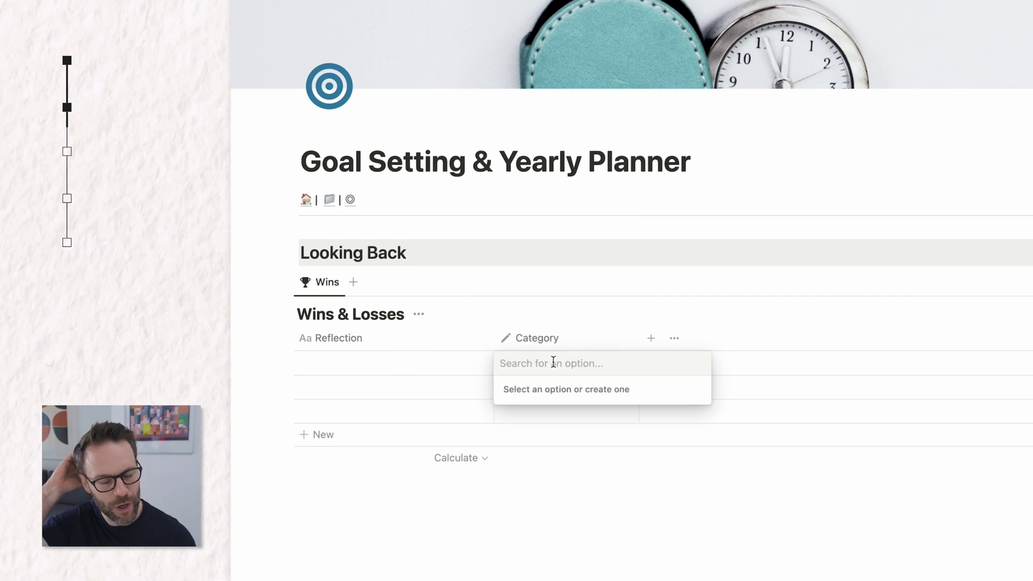
- Check the reference planner's existing win categories in its My Wins table
key("super+grave")
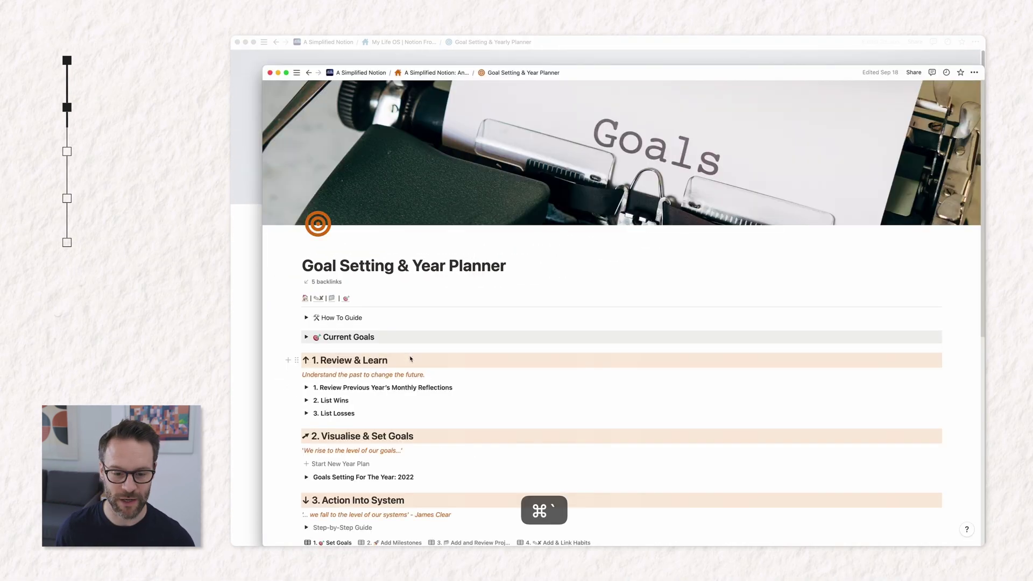
left_click(307, 401)
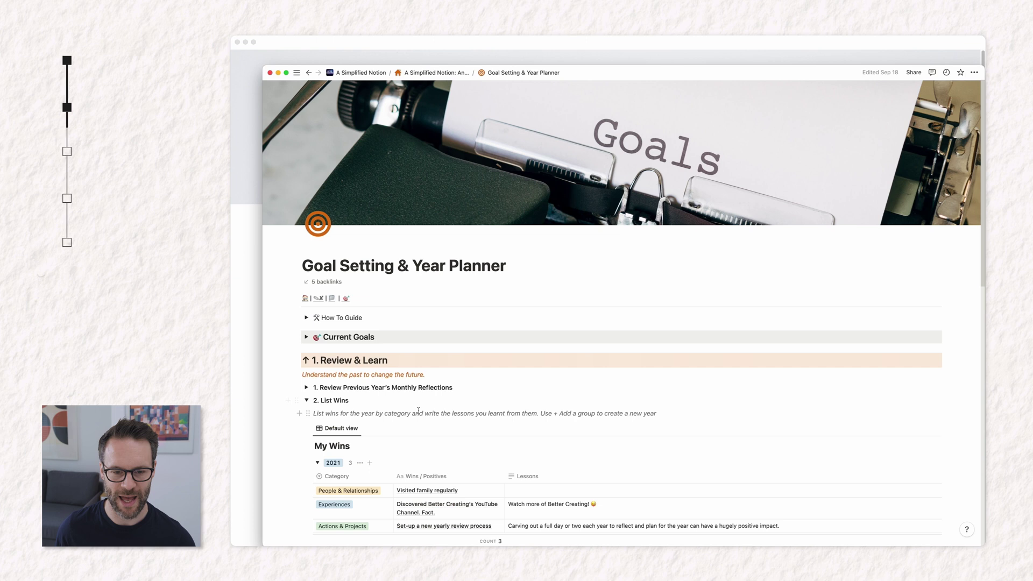
scroll(418, 411, "down", 5)
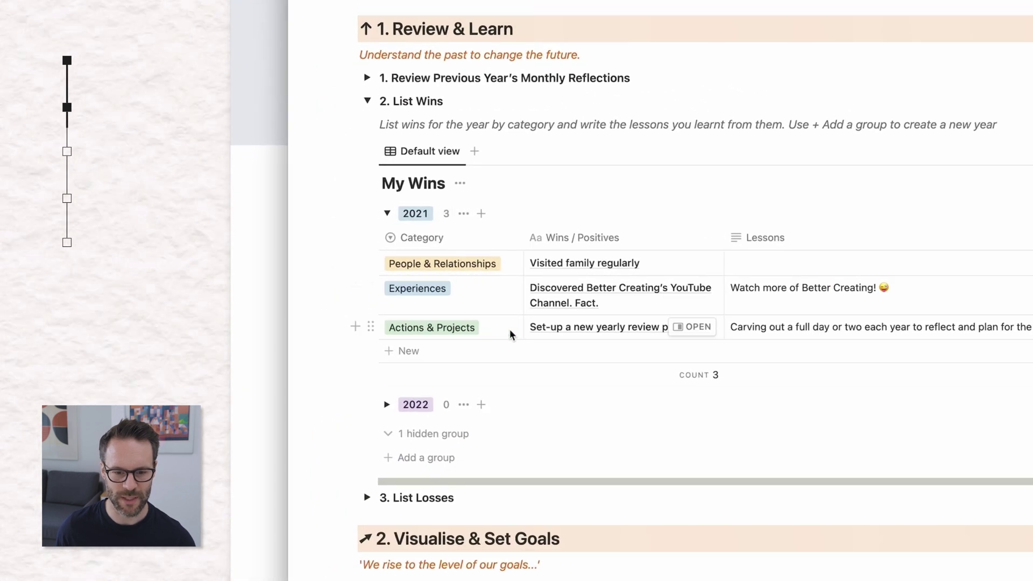
left_click(509, 328)
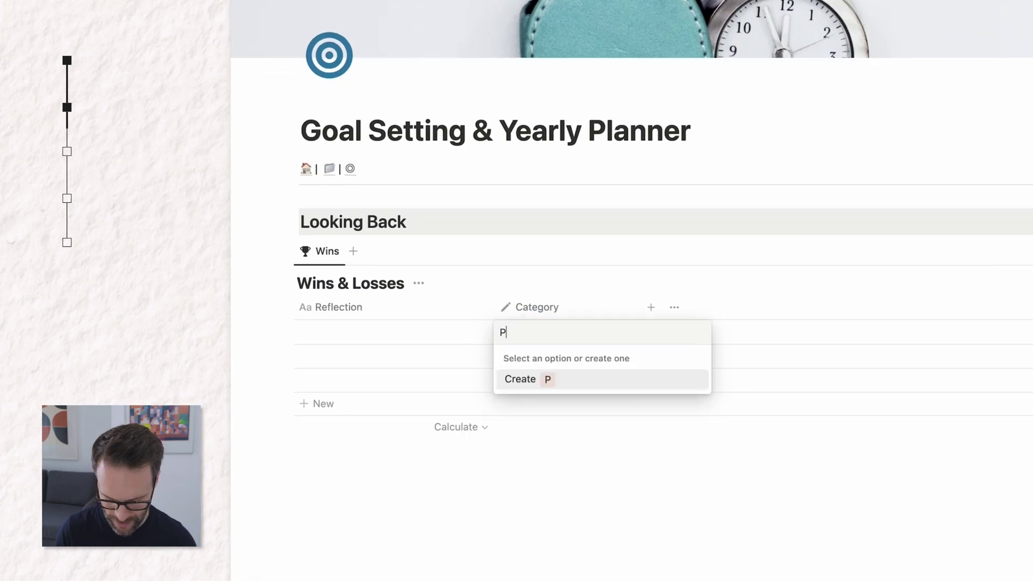
- Create People & Relationships as the first row's Category option
type("eople & Relationships")
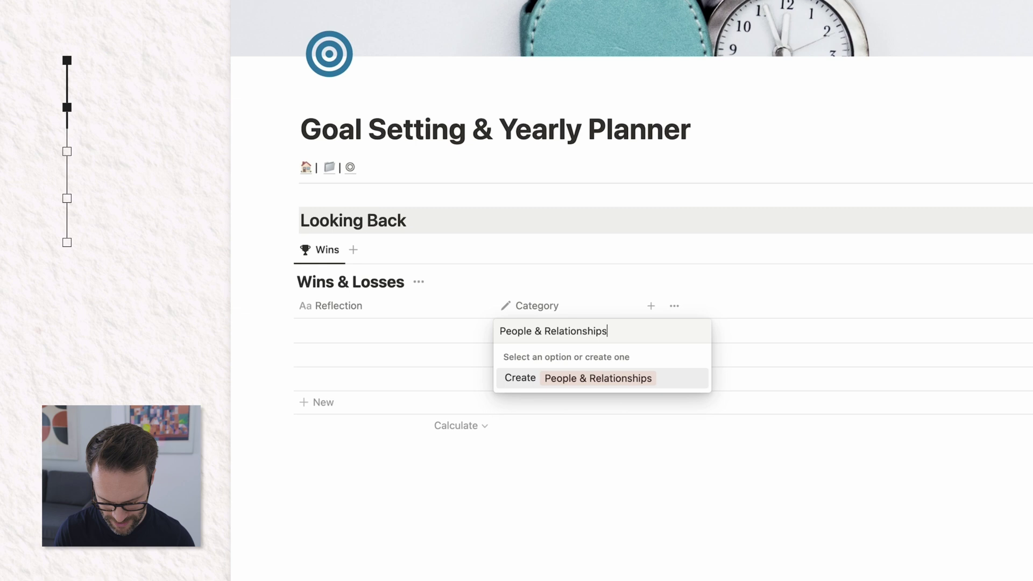
key("Return")
left_click(623, 334)
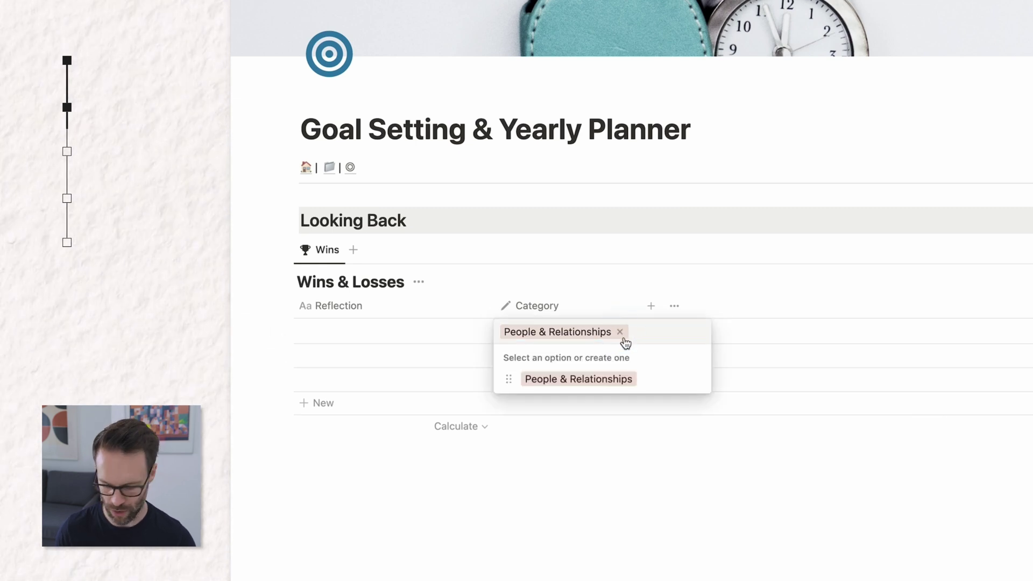
left_click(575, 308)
left_click(575, 306)
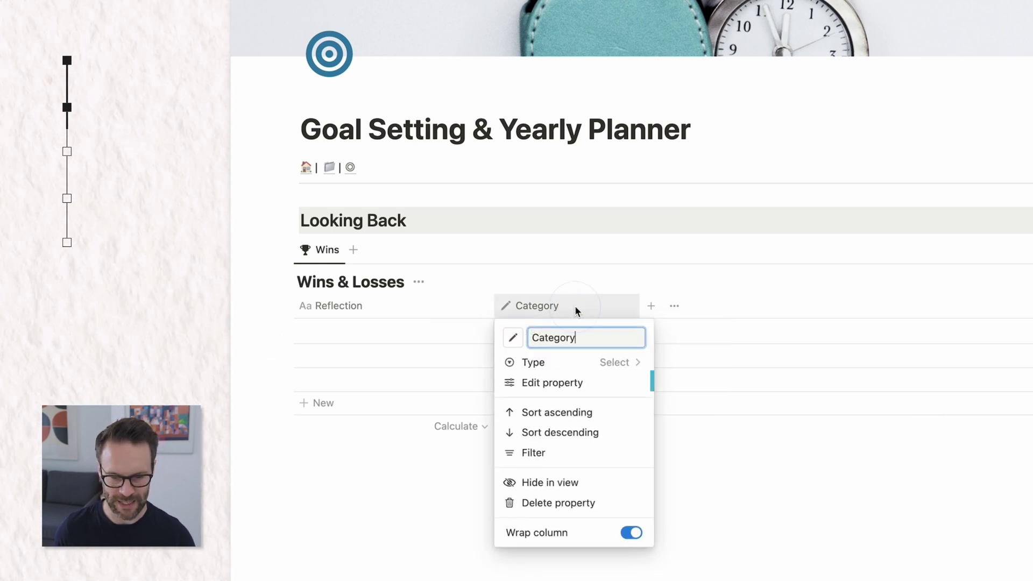
left_click(584, 385)
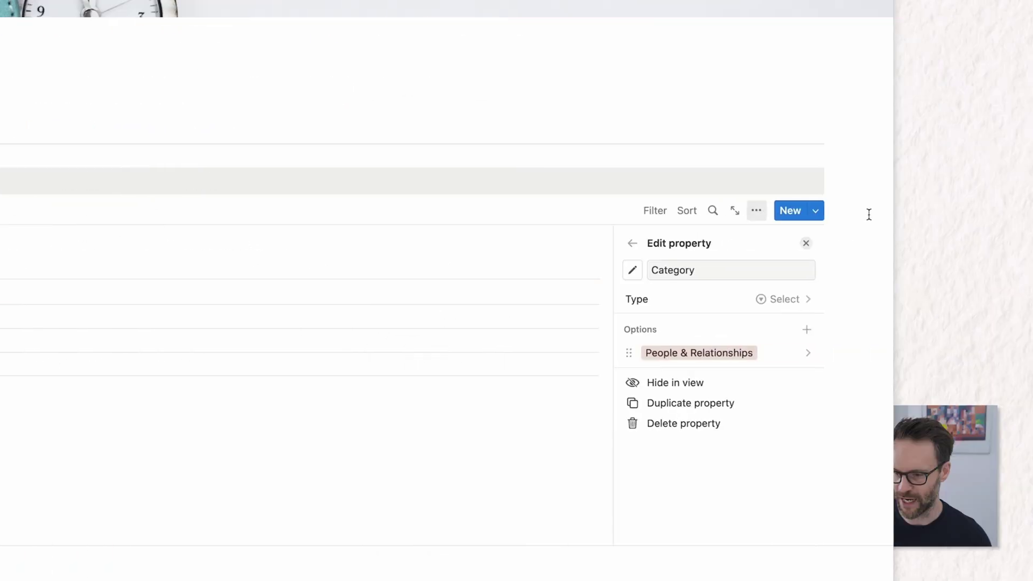
- Add Category options Health & Fitness, Work, Events & Big Changes, Projects & Actions, Things and Experiences
left_click(712, 328)
type("Health & Fitness")
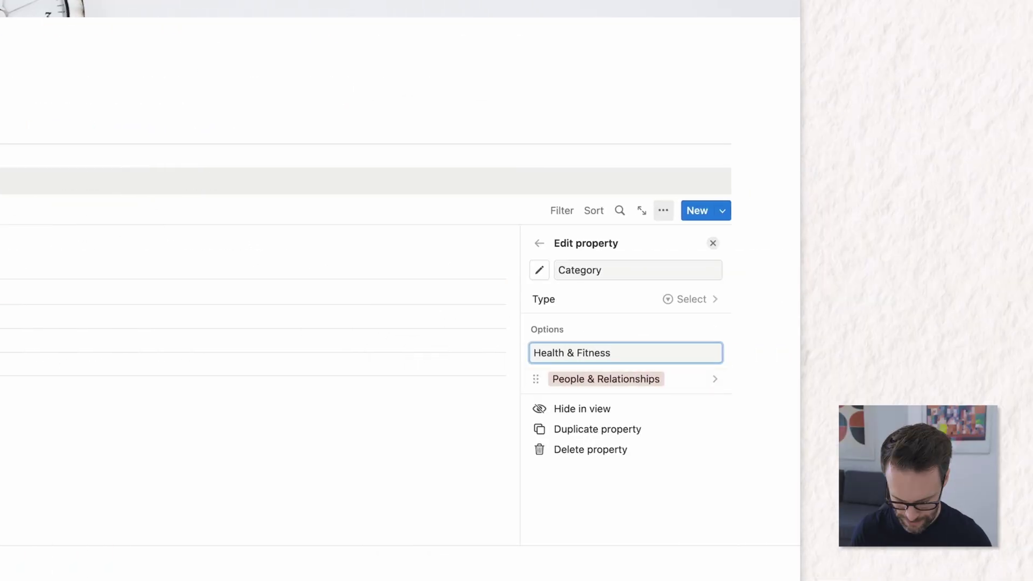
key("Return")
type("Work")
key("Return")
type("Events & Big C")
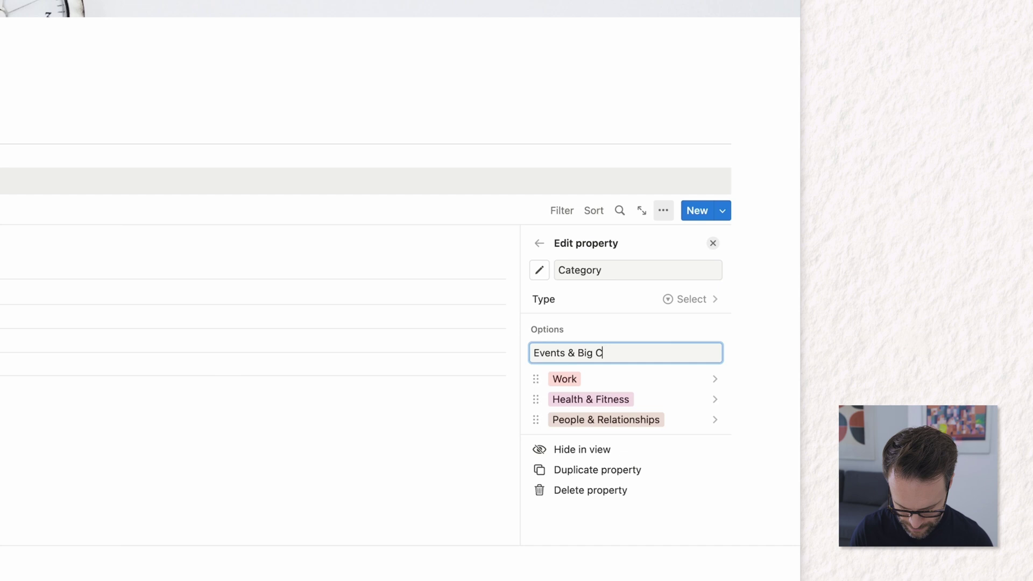
type("hanges")
key("Return")
type("Projects")
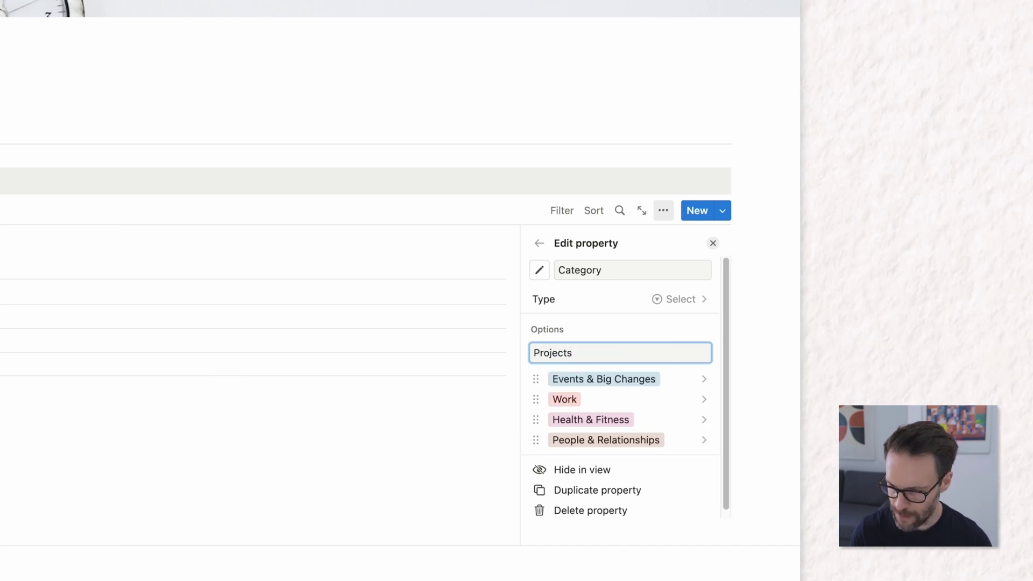
type(" & Actions")
key("Return")
type("Things")
key("Return")
type("Experiences")
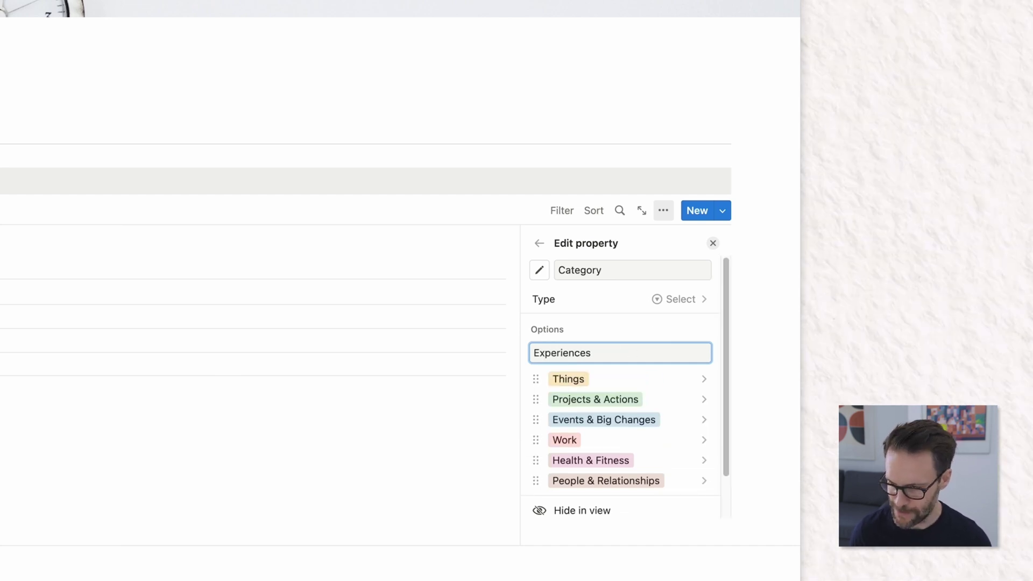
key("Return")
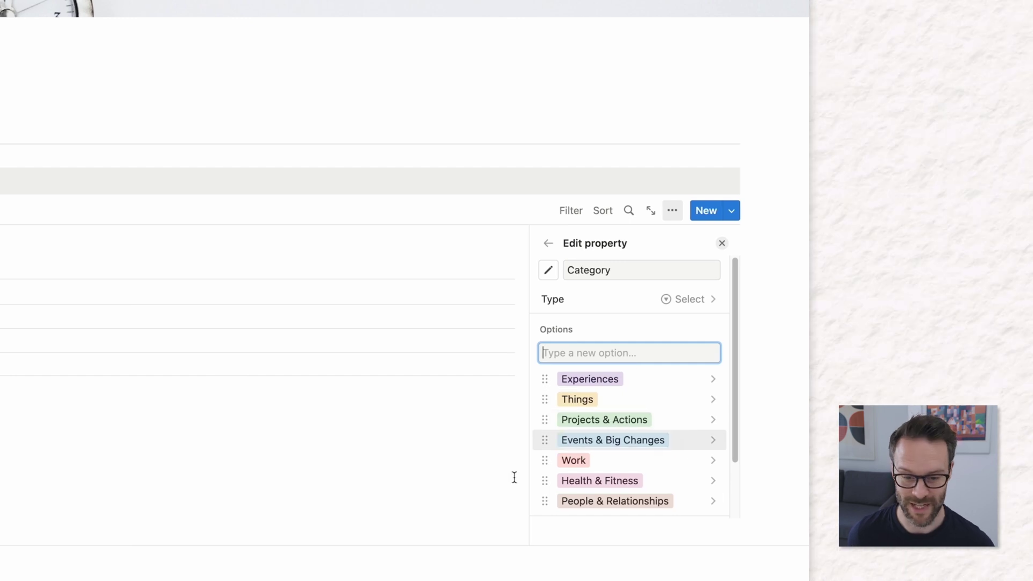
key("Escape")
- Add a 'Win or Loss' select column with an icon, positioned right after Reflection
left_click(657, 271)
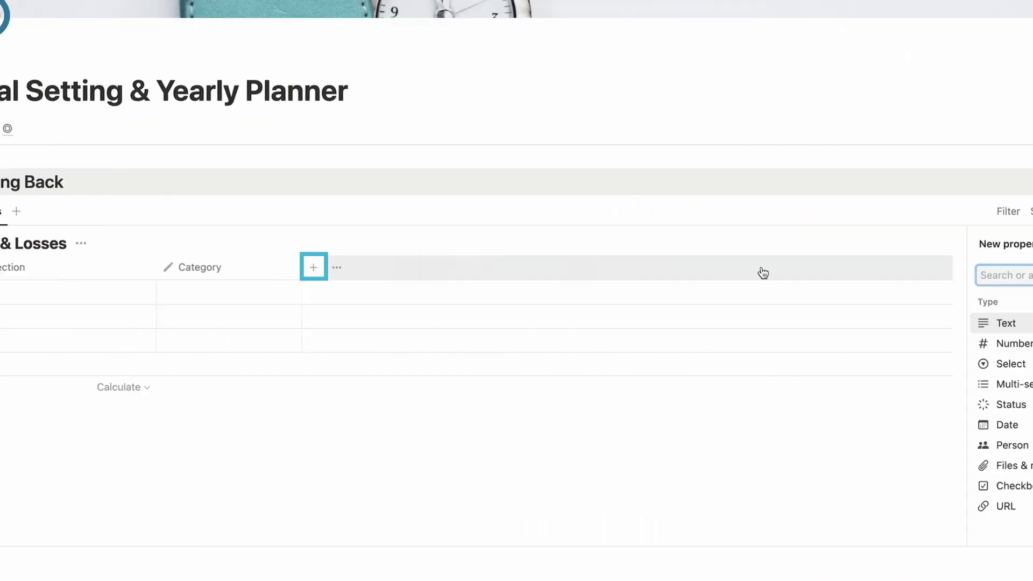
left_click(576, 361)
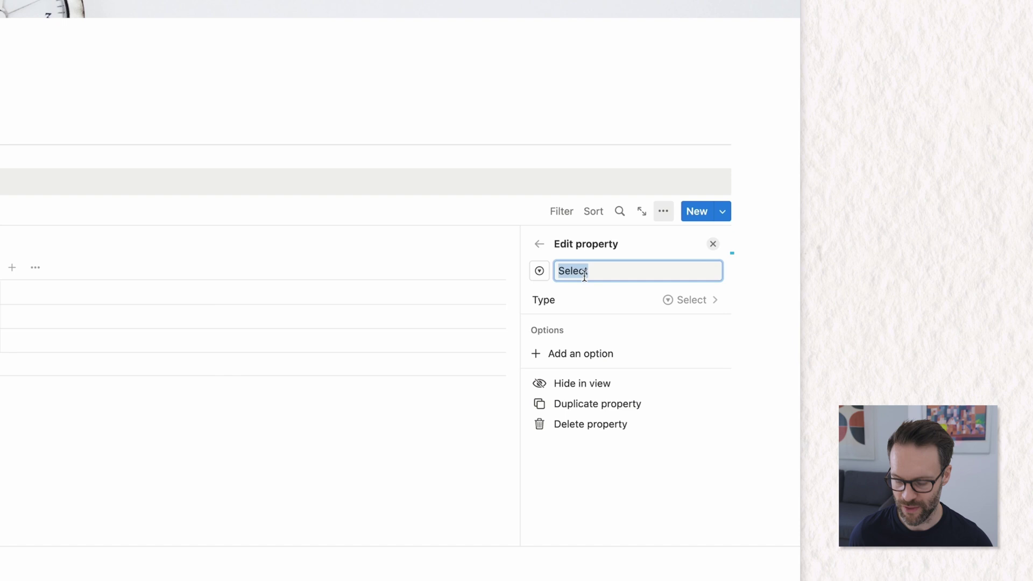
type("Win or Loss")
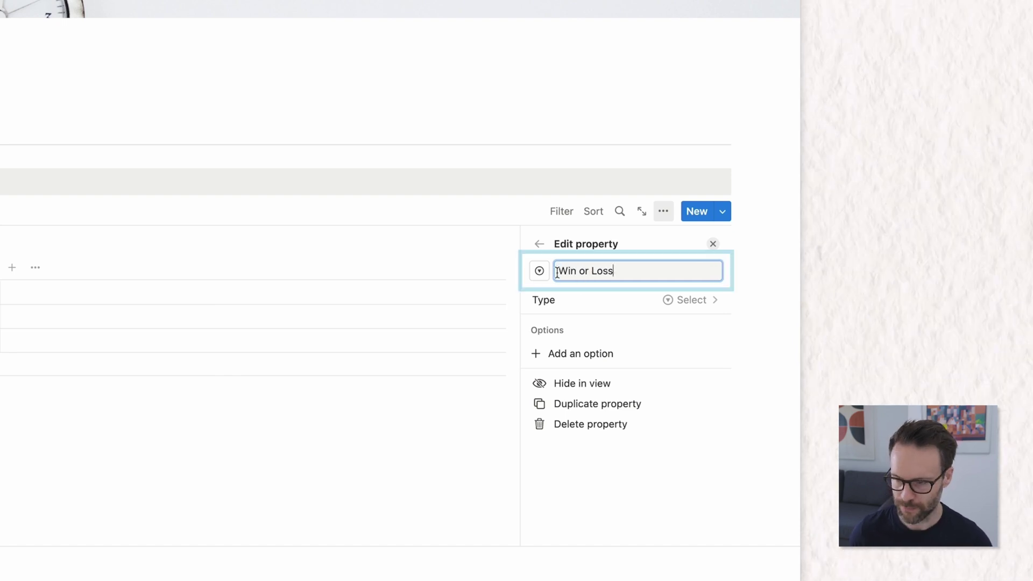
left_click(540, 271)
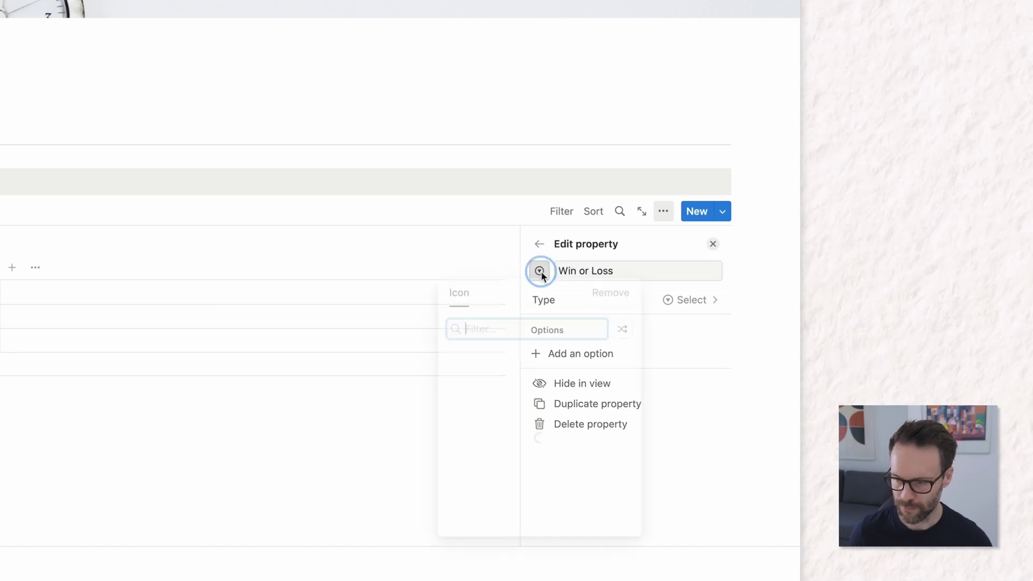
left_click(482, 382)
key("Escape")
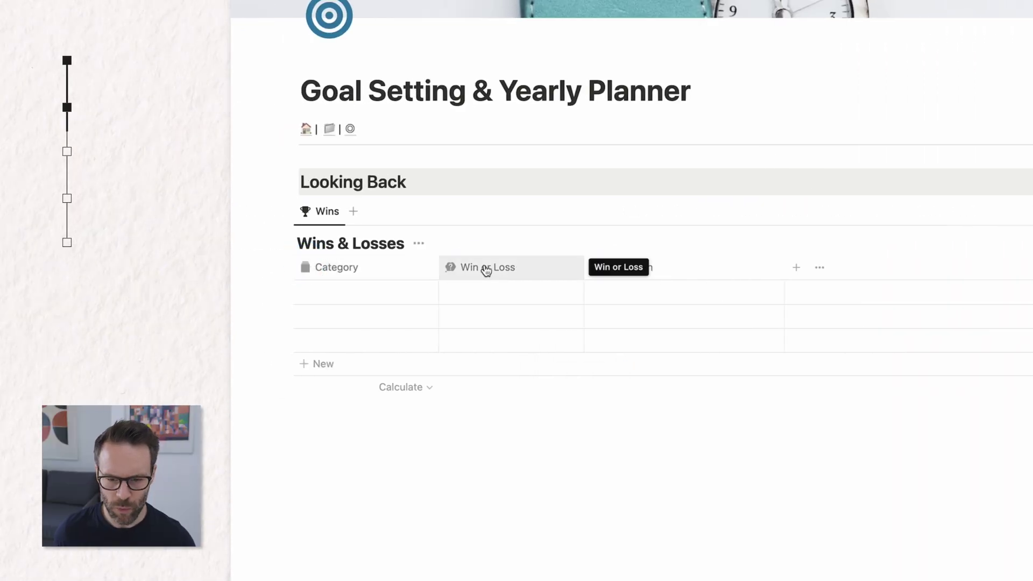
left_click_drag(485, 269, 637, 267)
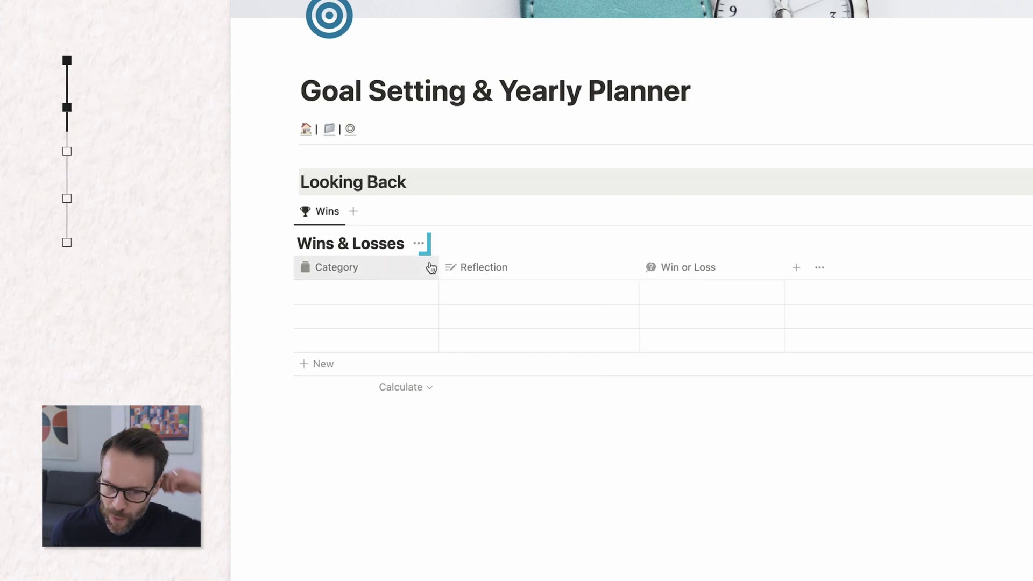
- Hide the Wins & Losses table title and add a Lessons Learned text column
left_click(420, 244)
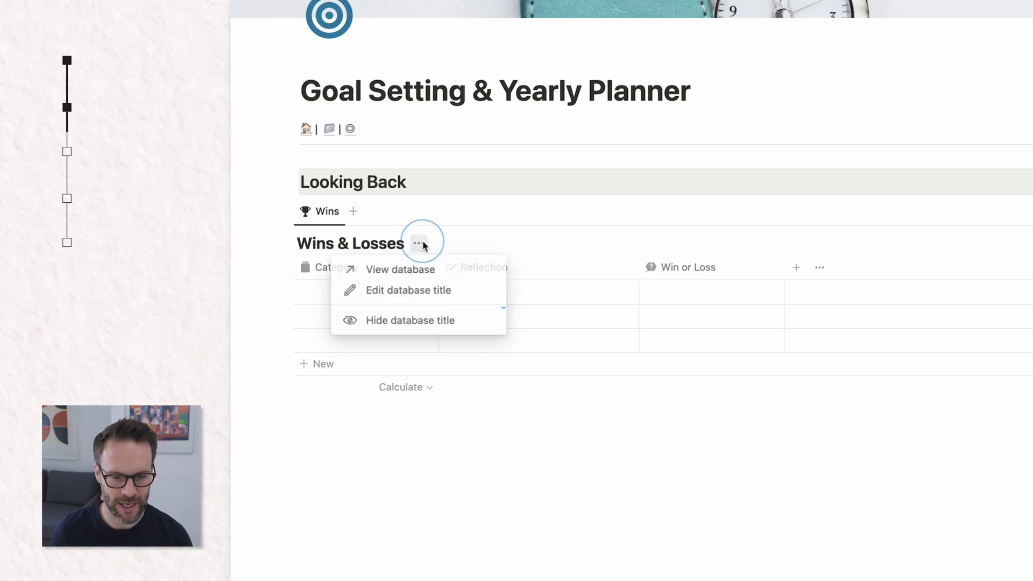
left_click(432, 325)
left_click(796, 268)
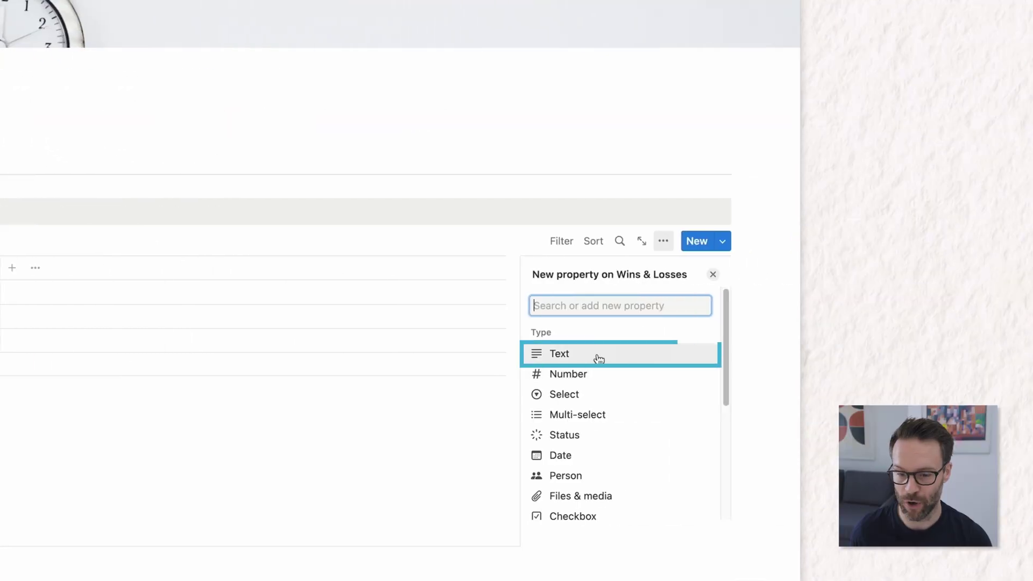
left_click(599, 359)
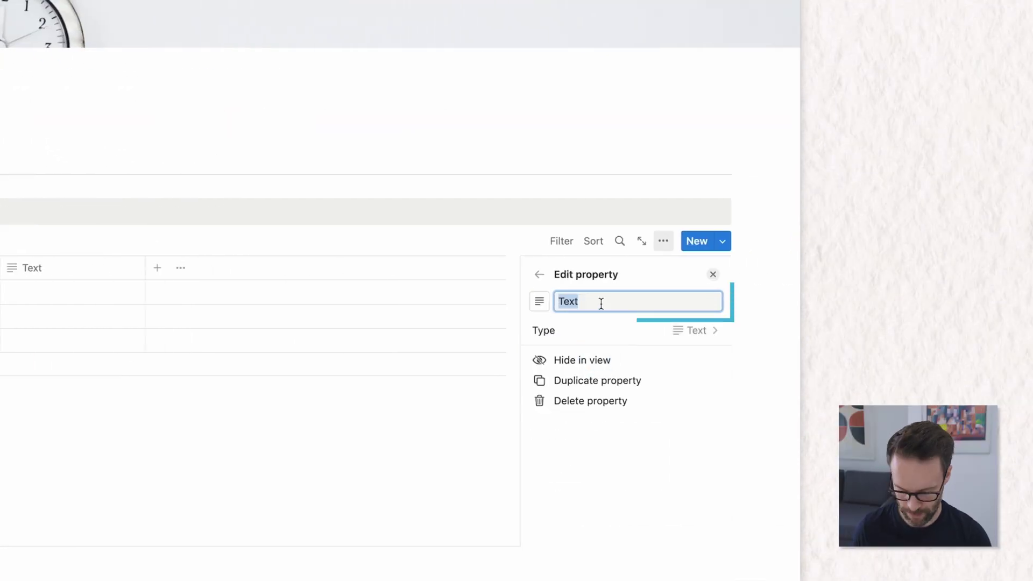
- Name the column 'Lessons Learn' and create a Win option on the first row
type("Lessons")
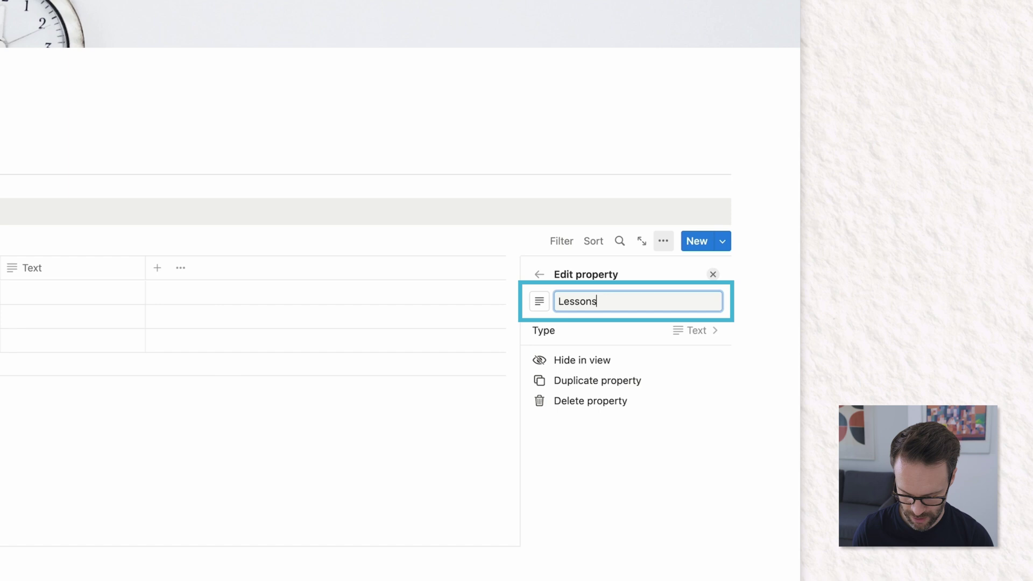
type("Learn")
key("Return")
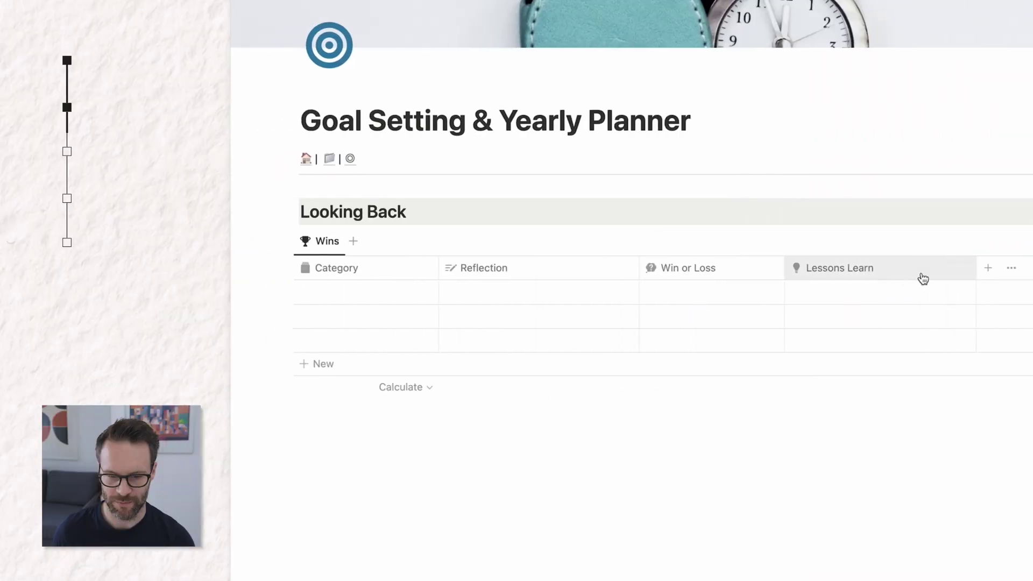
left_click(710, 292)
type("Win")
left_click(705, 380)
- Create a Loss option, set the first two rows to Win and the third to Loss
left_click(670, 347)
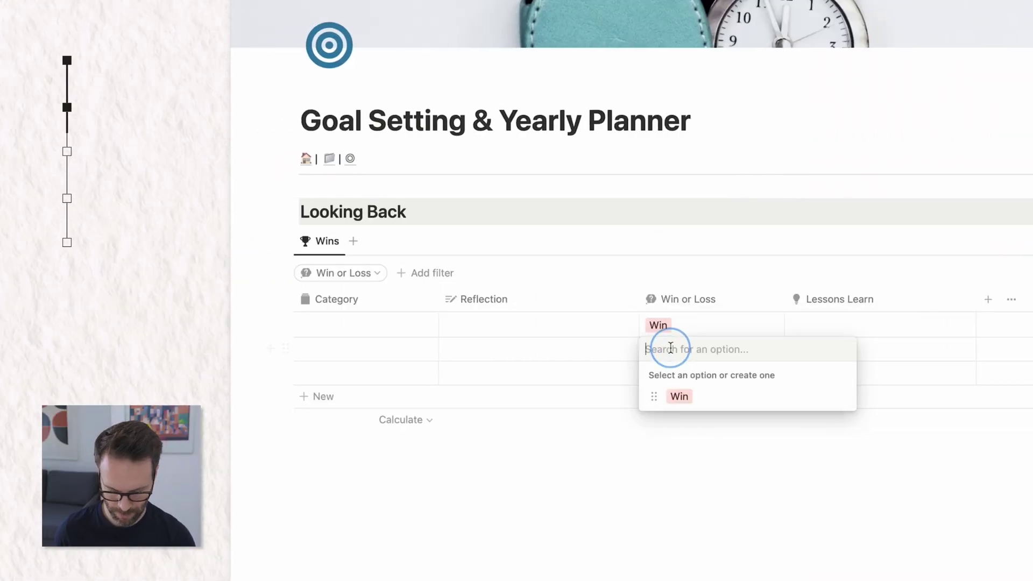
type("Los")
key("Return")
left_click(726, 291)
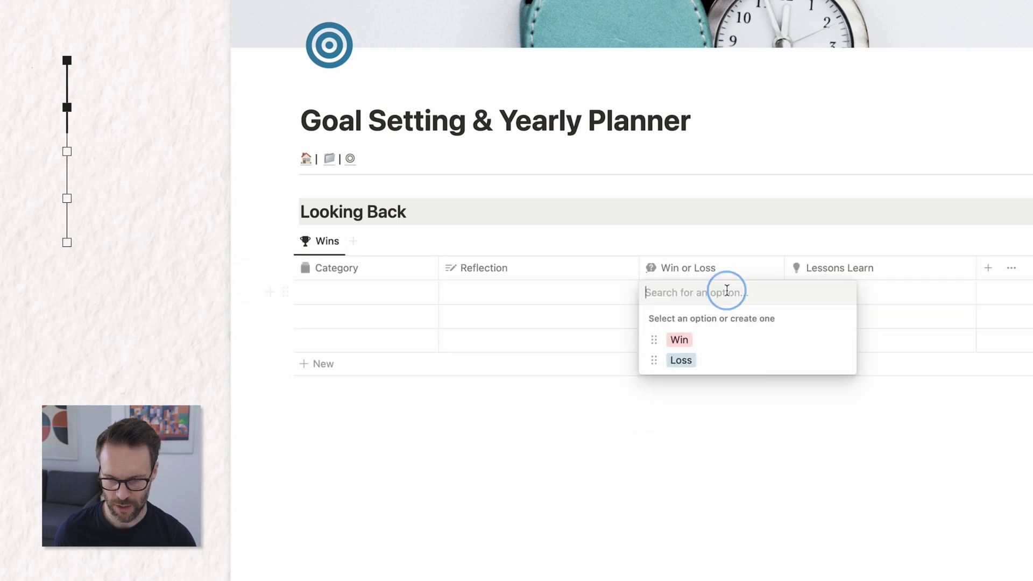
left_click(678, 344)
left_click(692, 317)
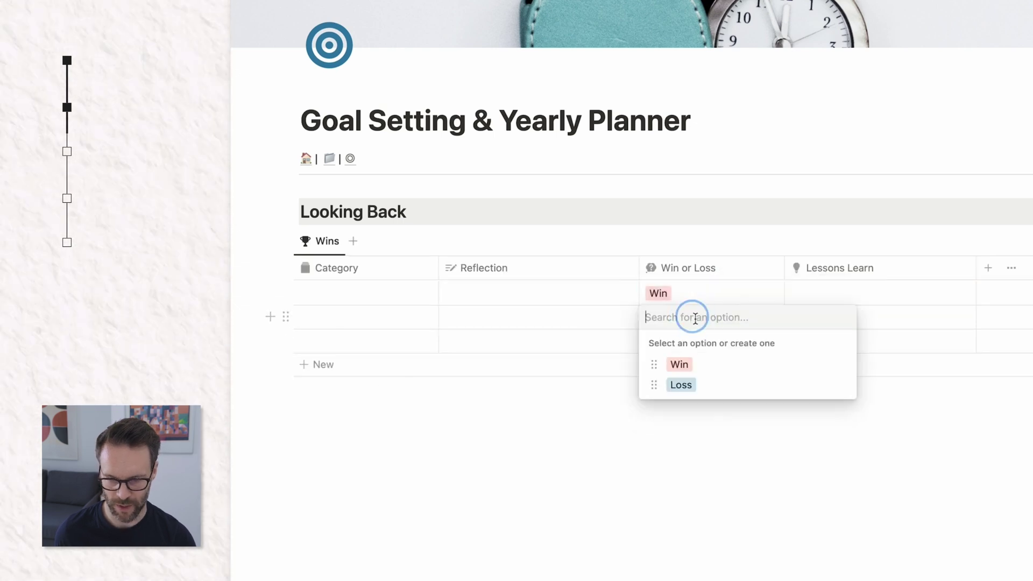
left_click(678, 361)
left_click(685, 411)
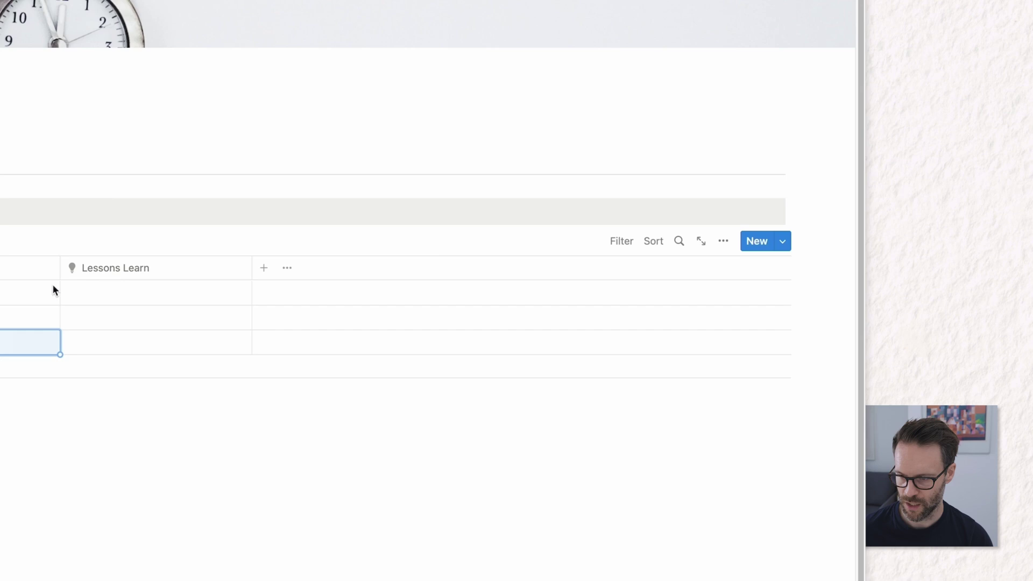
- Filter the view to 'Win or Loss is Win' and sort it by Category
left_click(571, 244)
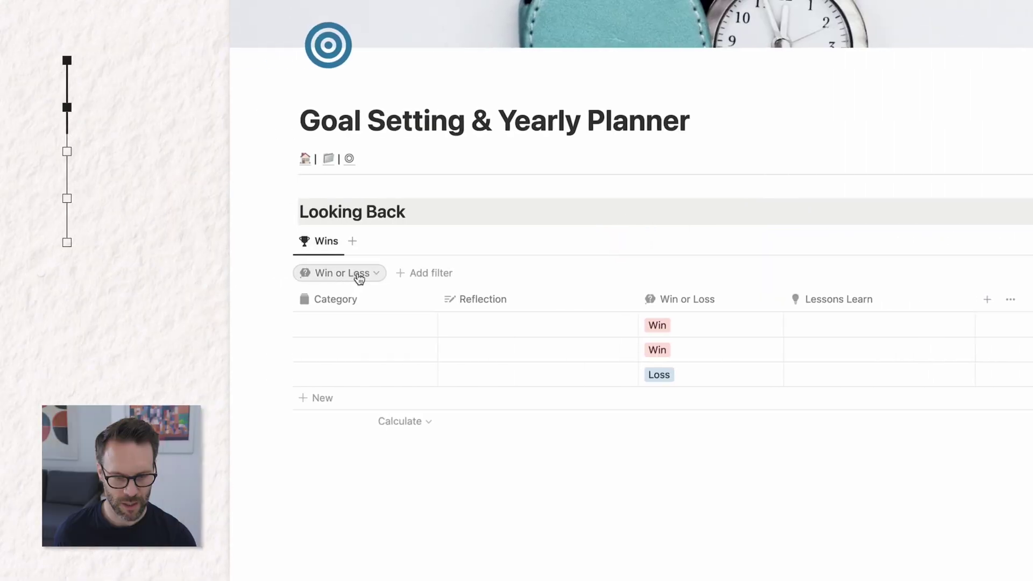
left_click(364, 276)
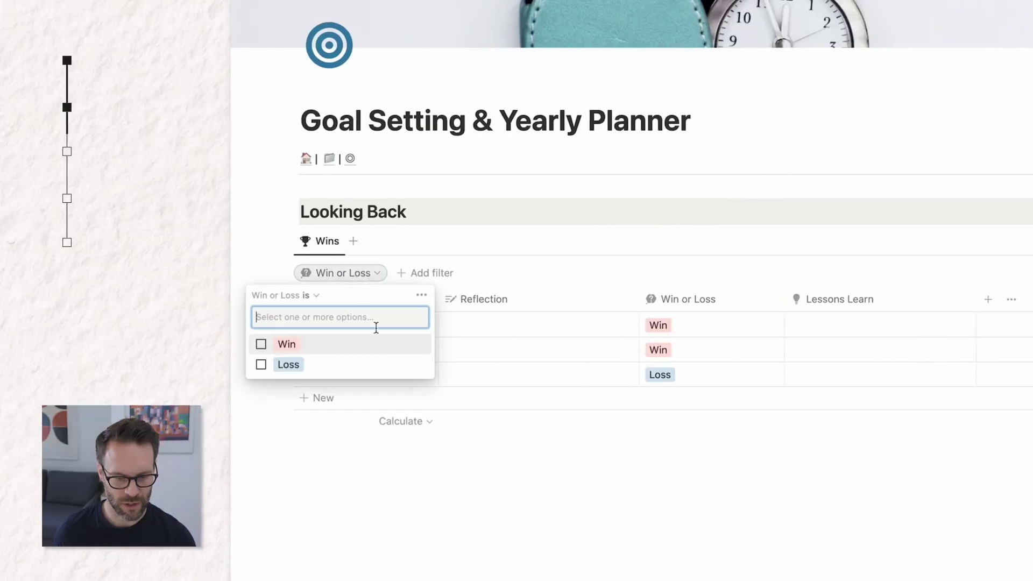
left_click(262, 344)
left_click(703, 438)
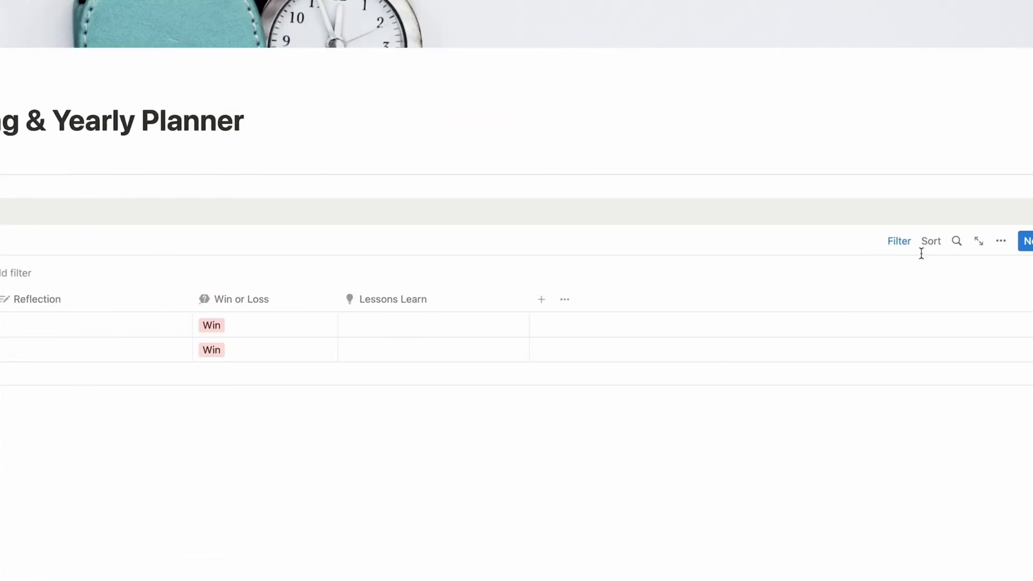
left_click(591, 243)
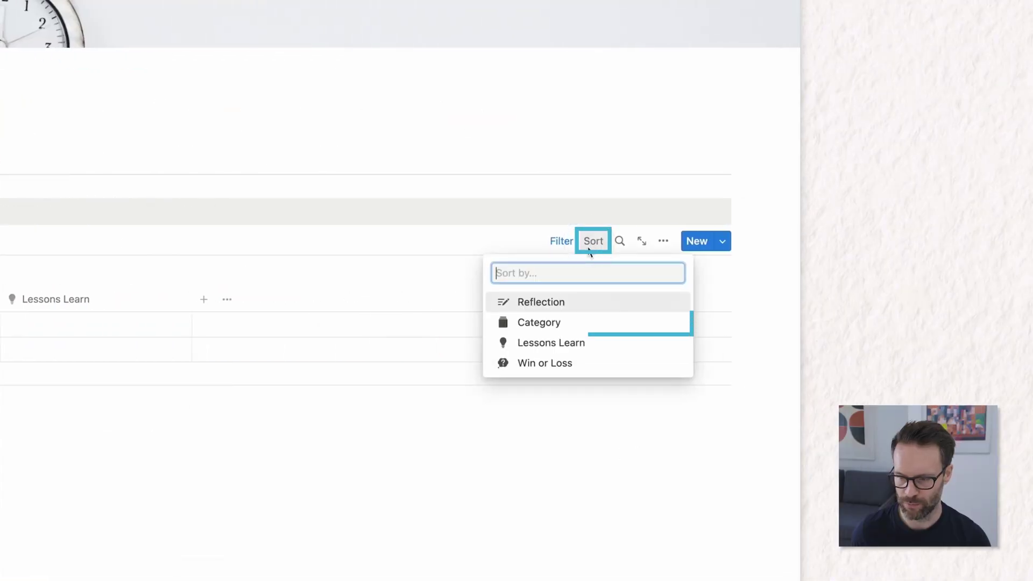
left_click(538, 322)
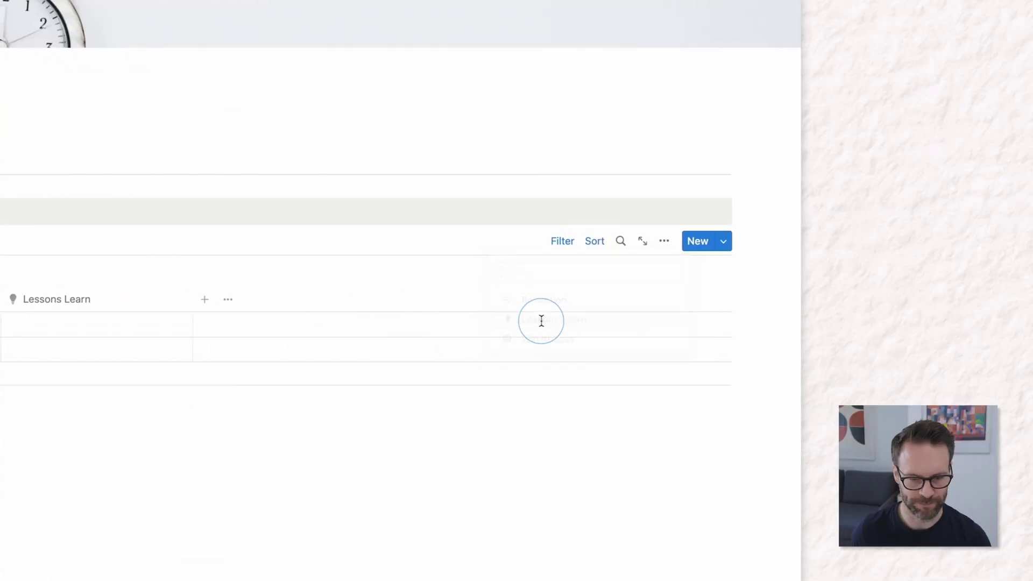
key("Escape")
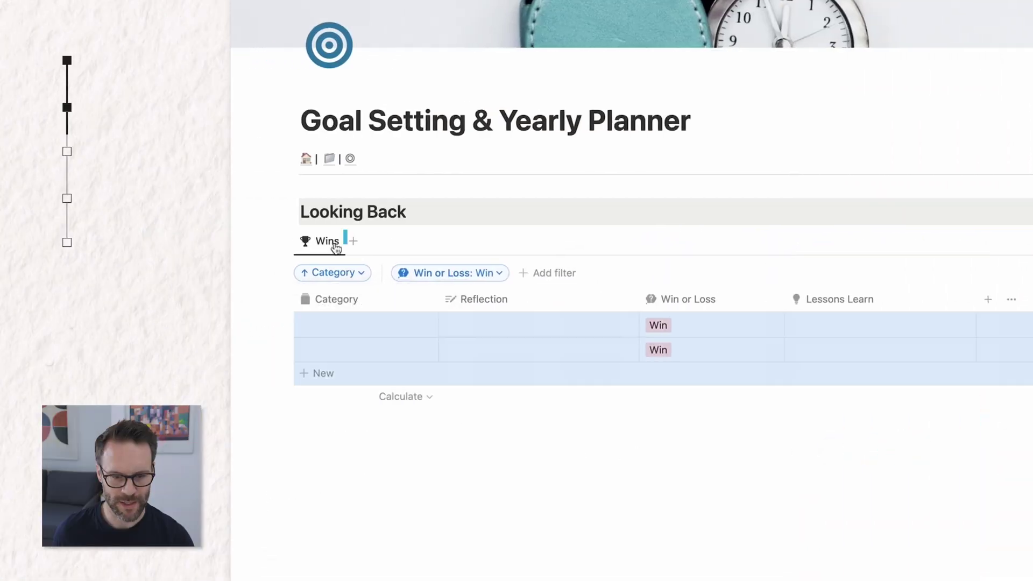
- Duplicate the Wins view and name the copy Losses
left_click(336, 246)
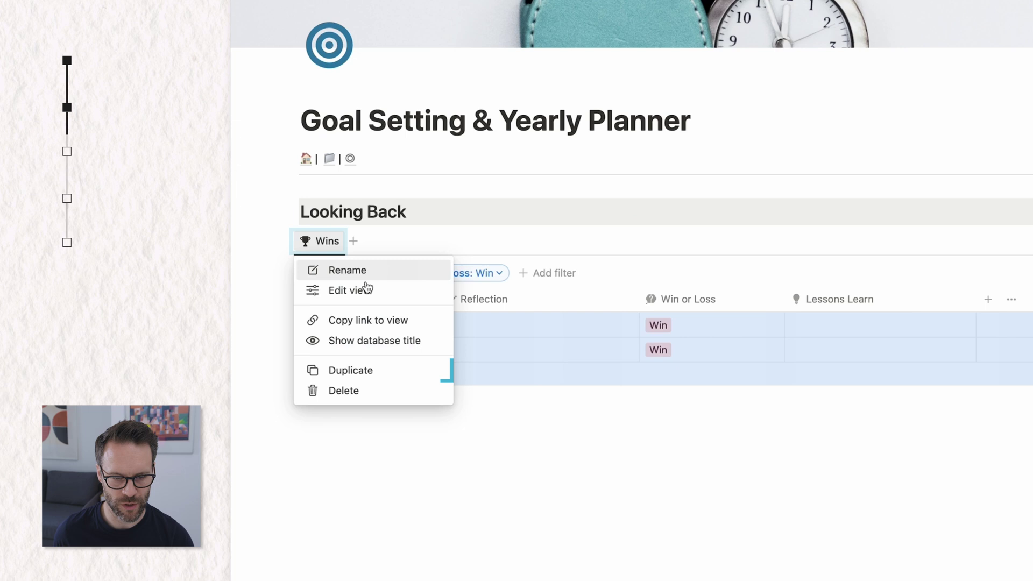
left_click(351, 371)
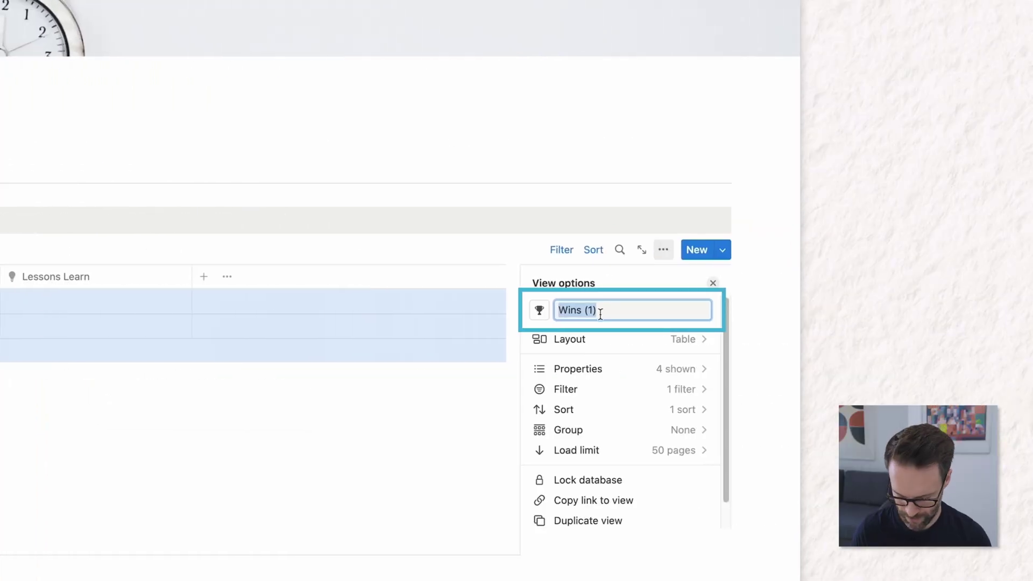
type("Losses")
key("Escape")
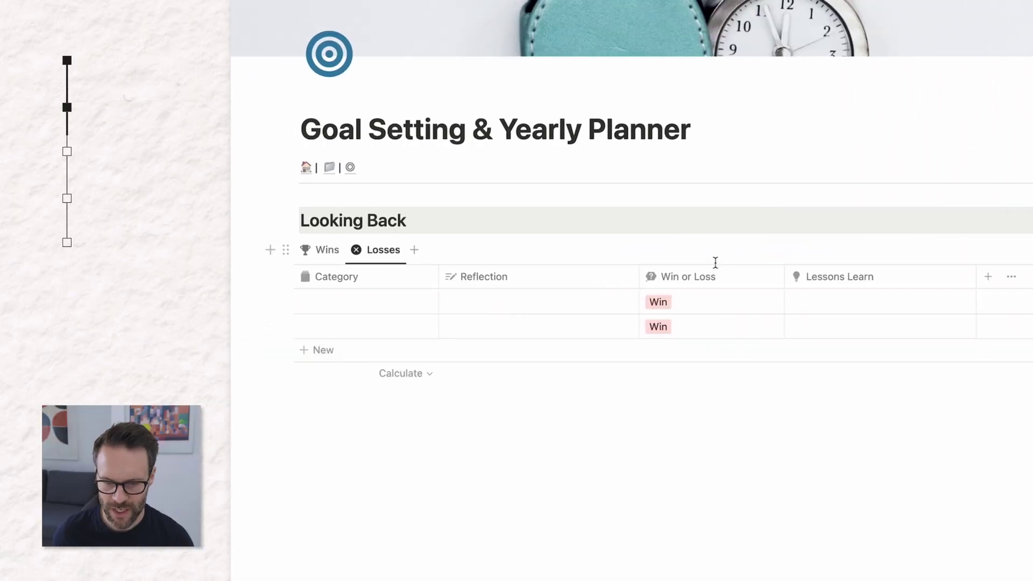
- Hide the Win or Loss column in Losses and filter it to Loss only
left_click(711, 273)
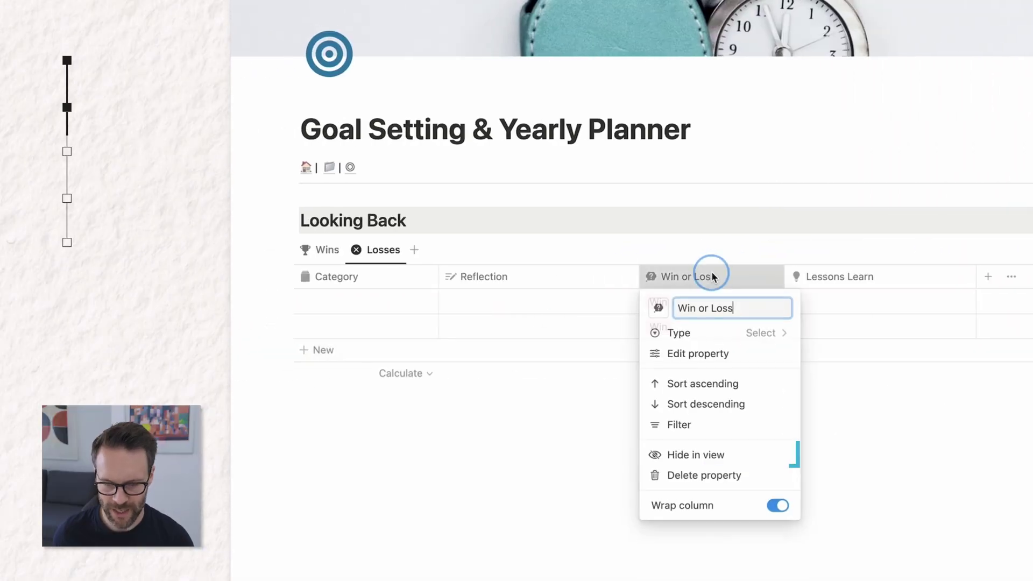
left_click(715, 455)
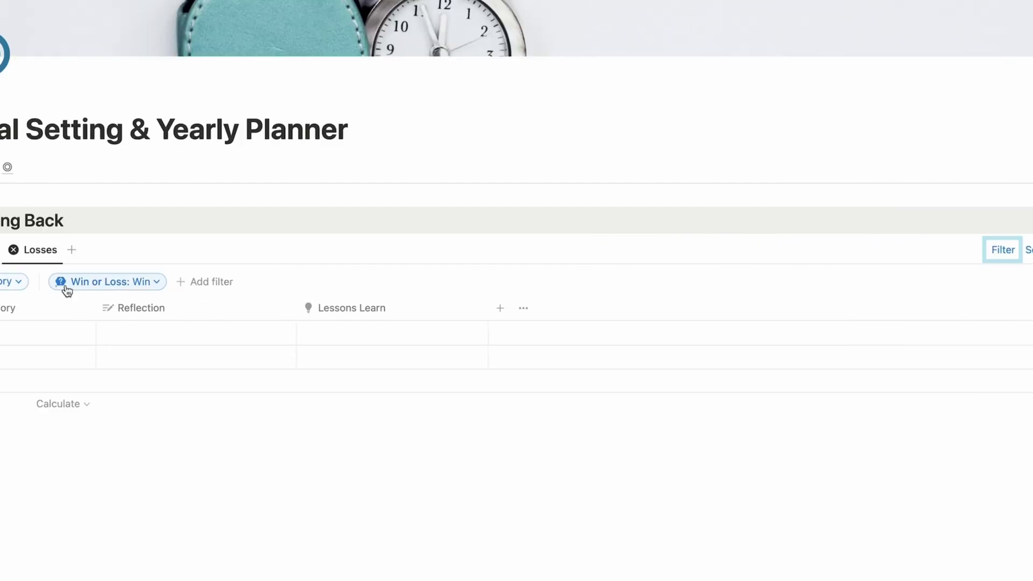
left_click(67, 289)
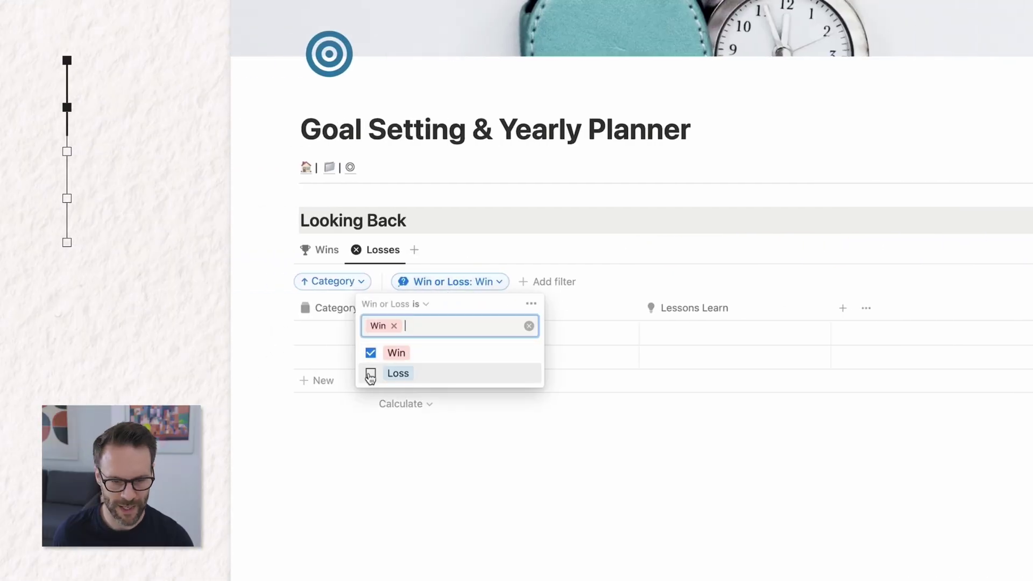
left_click(371, 374)
left_click(371, 353)
left_click(744, 408)
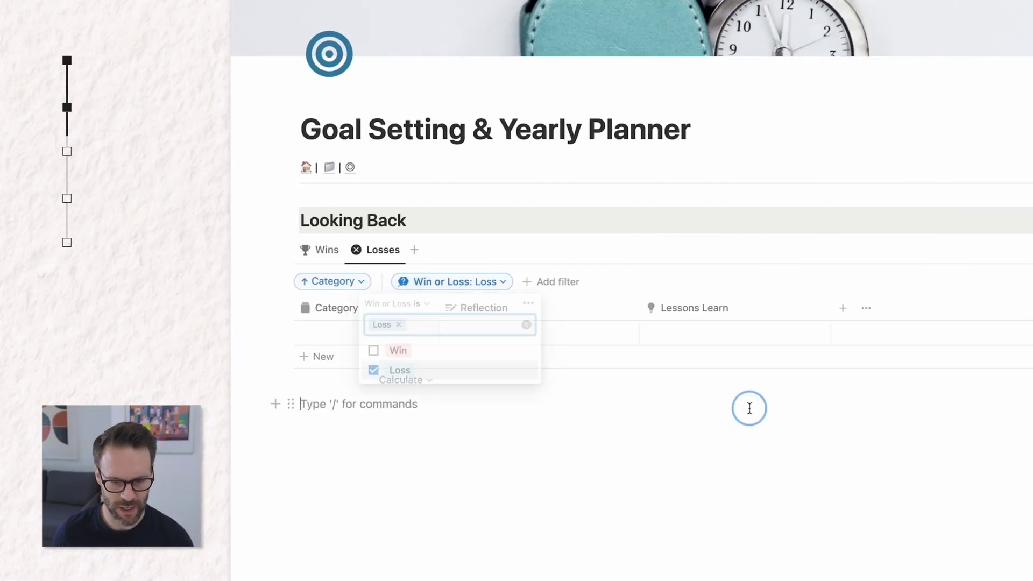
- Delete the sample rows from both the Losses and Wins views
left_click(286, 333)
left_click(340, 275)
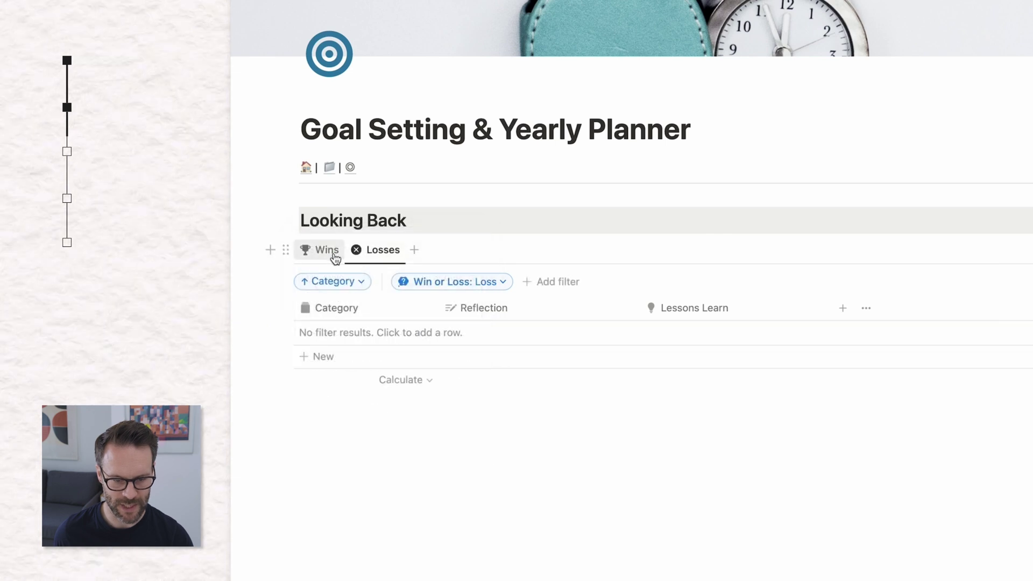
left_click(325, 251)
left_click(282, 327)
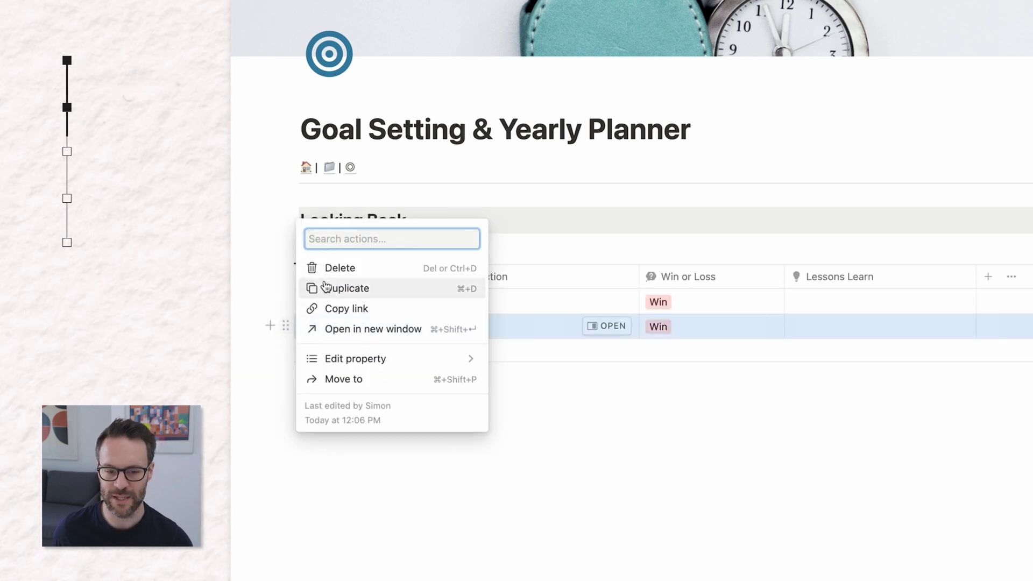
left_click(314, 266)
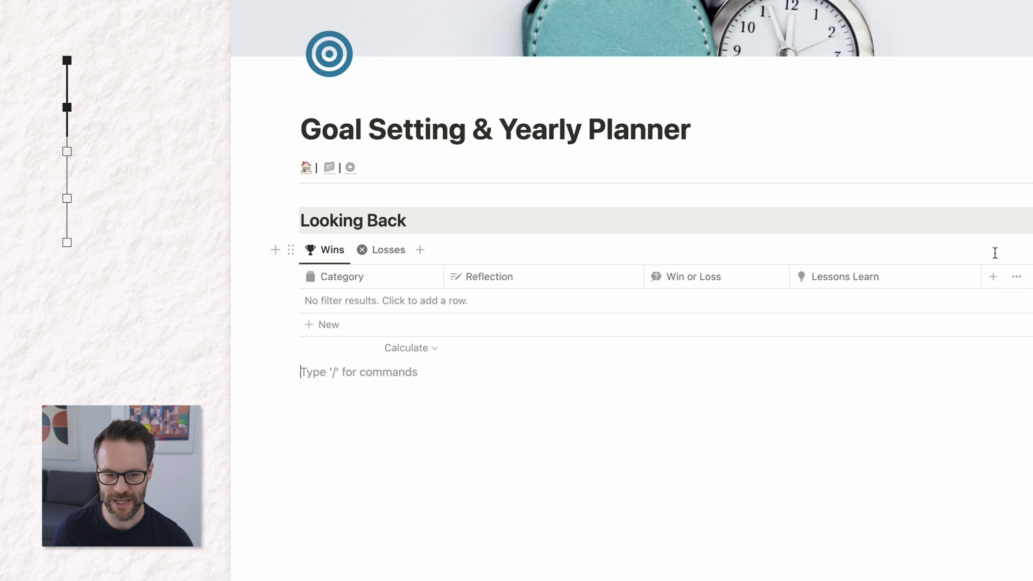
- Add a new Select-type column, checking the example's 2022 year page for reference
left_click(993, 277)
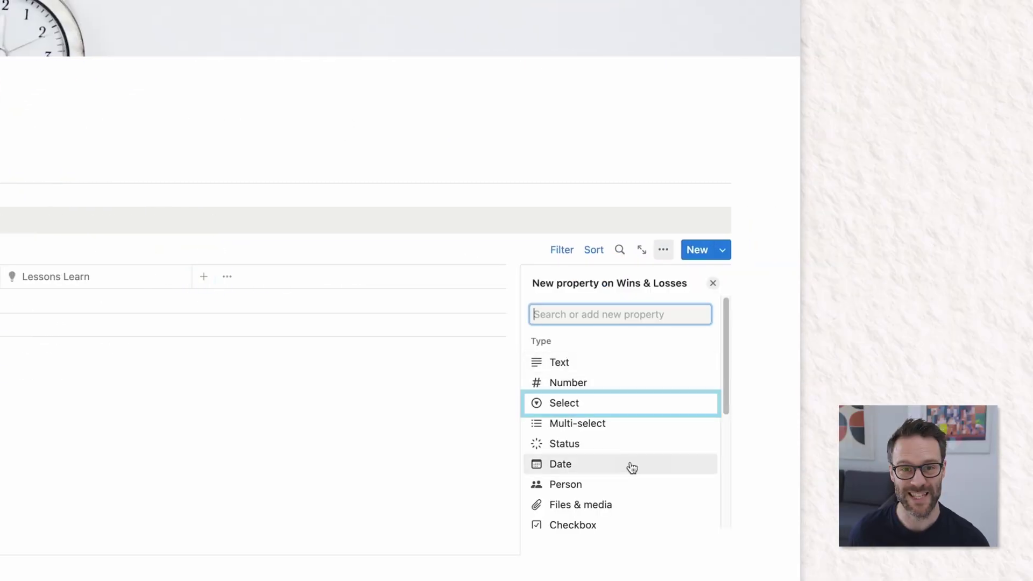
scroll(619, 398, "down", 1)
left_click(618, 394)
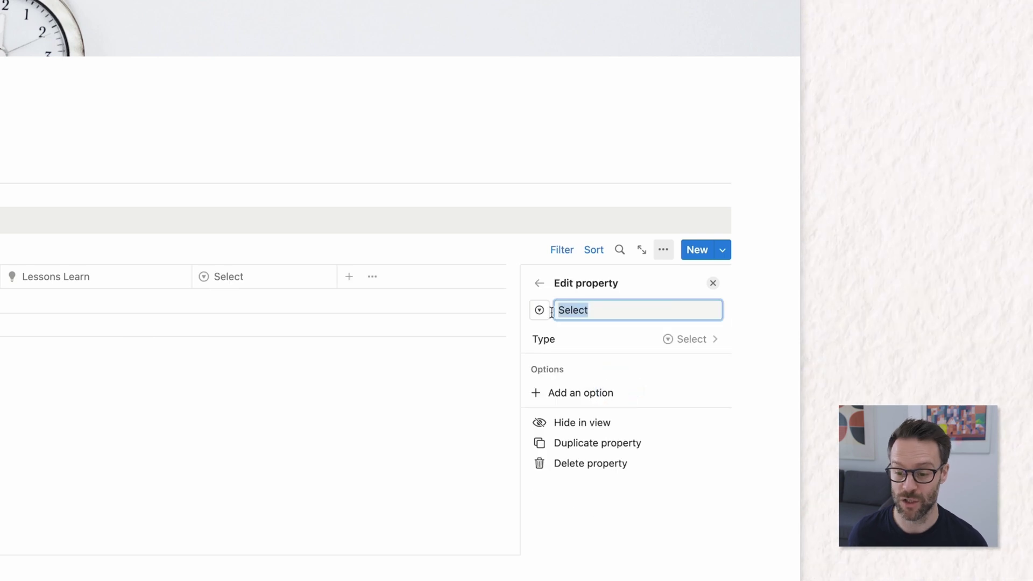
left_click(232, 277)
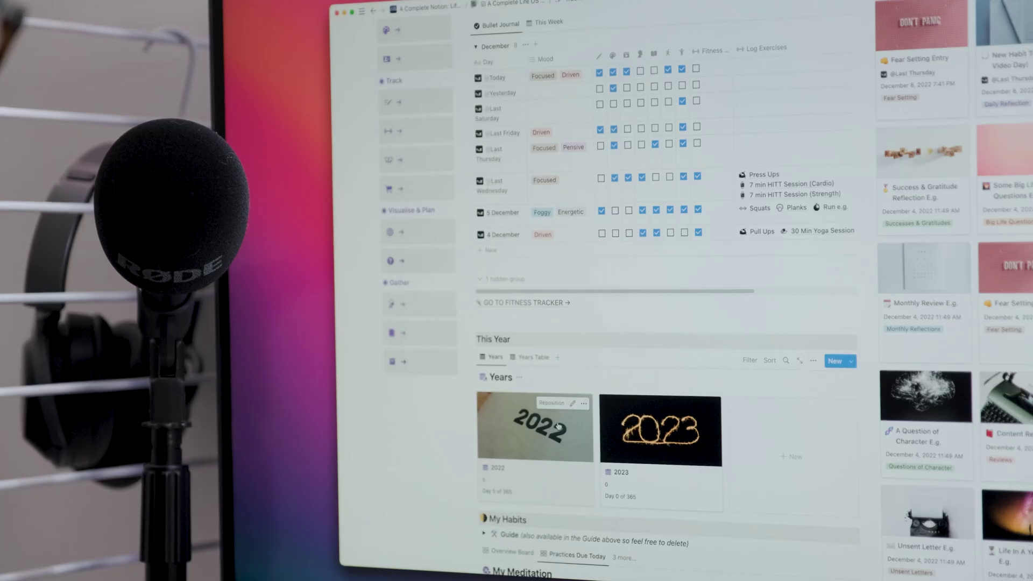
left_click(557, 426)
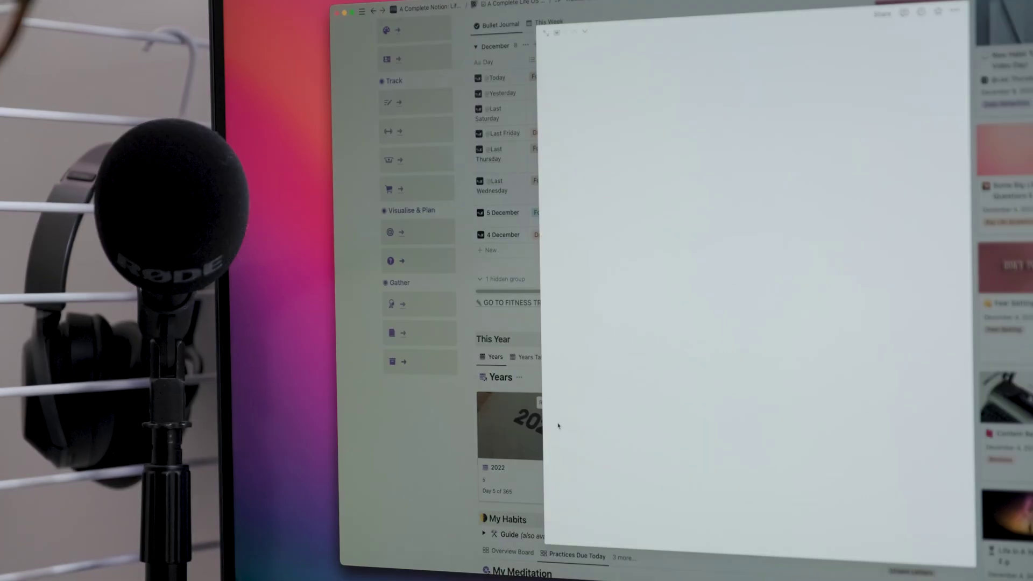
scroll(668, 336, "down", 5)
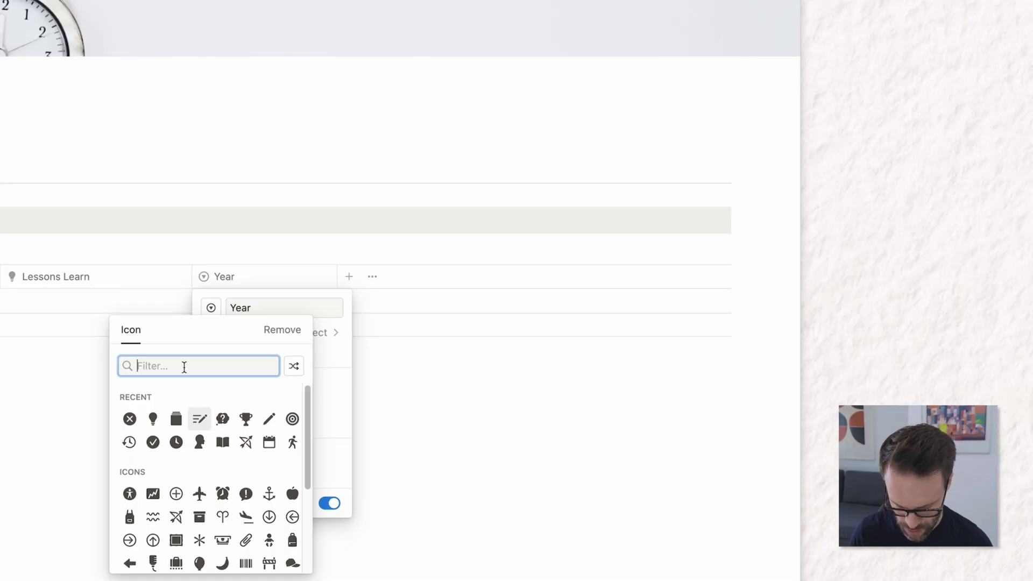
- Name the column Year with a calendar icon and add the 2022 option
type("year")
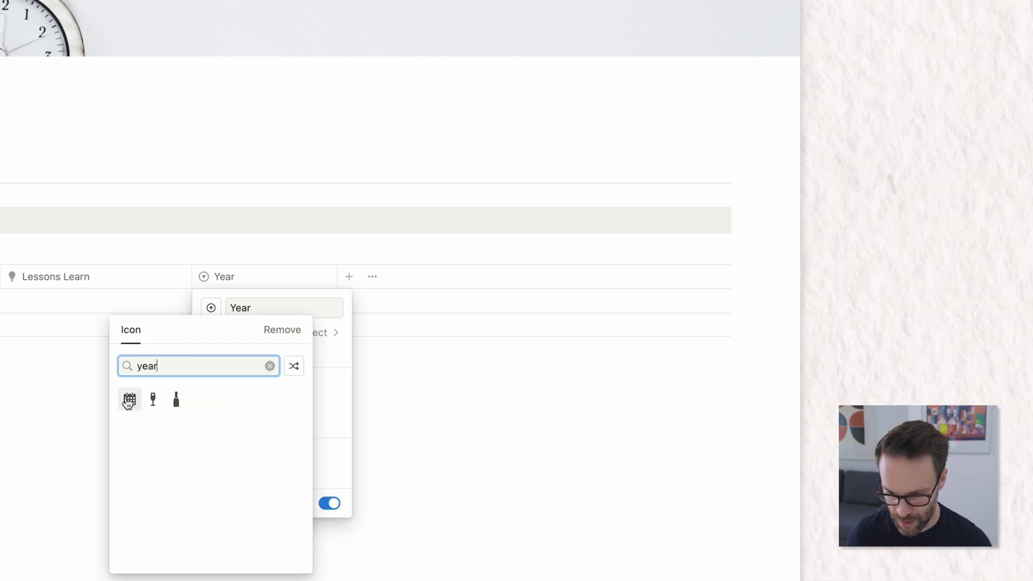
left_click(130, 398)
left_click(176, 397)
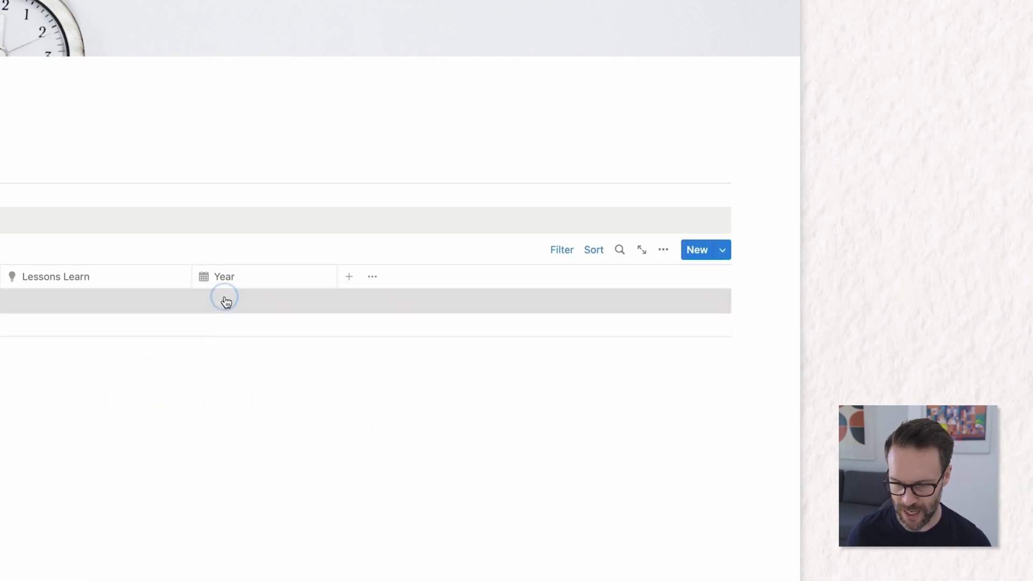
left_click(224, 277)
left_click(249, 353)
left_click(627, 389)
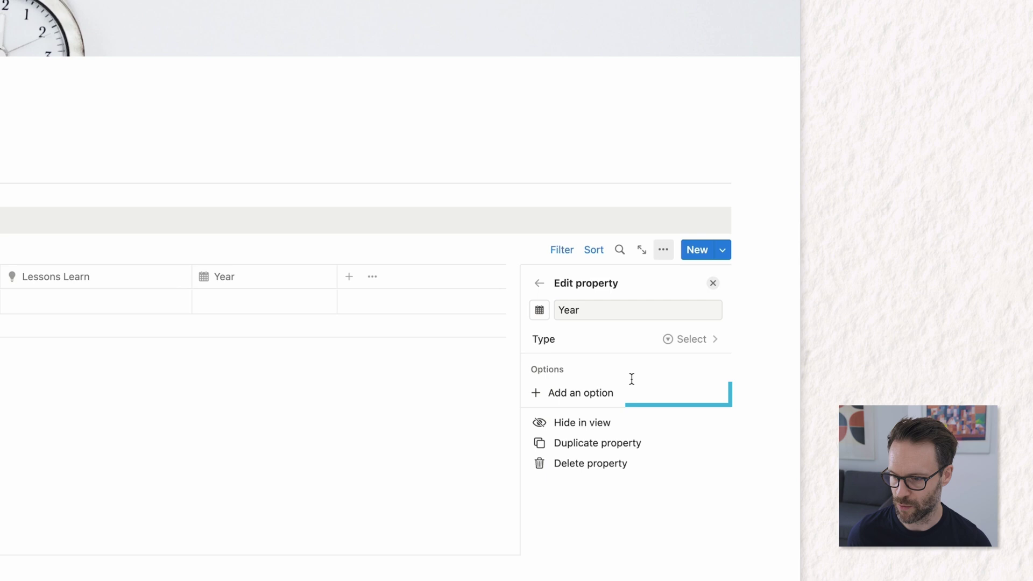
type("2023")
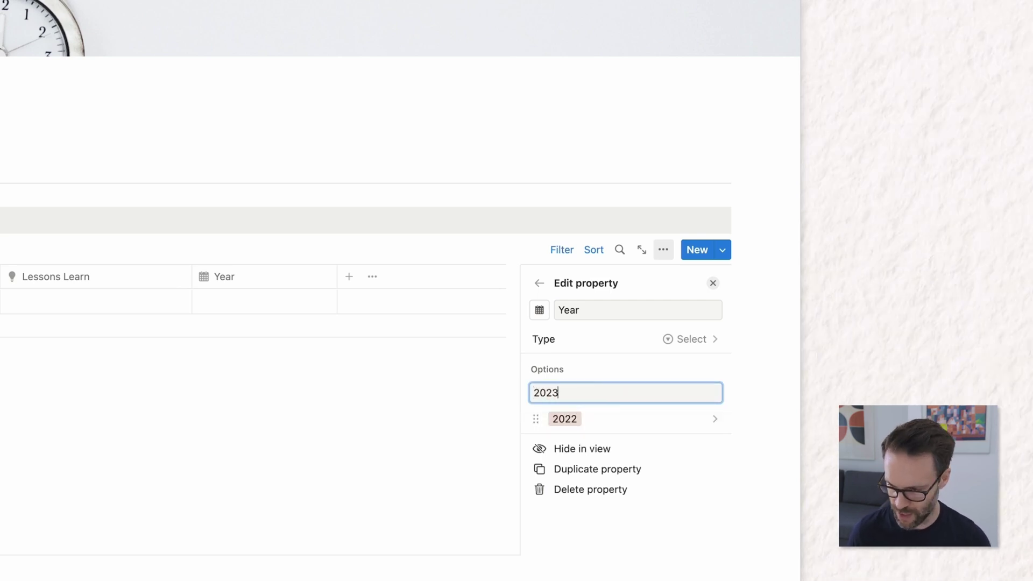
- Group the table by Year, hide the No Year group and collapse 2023
left_click(490, 264)
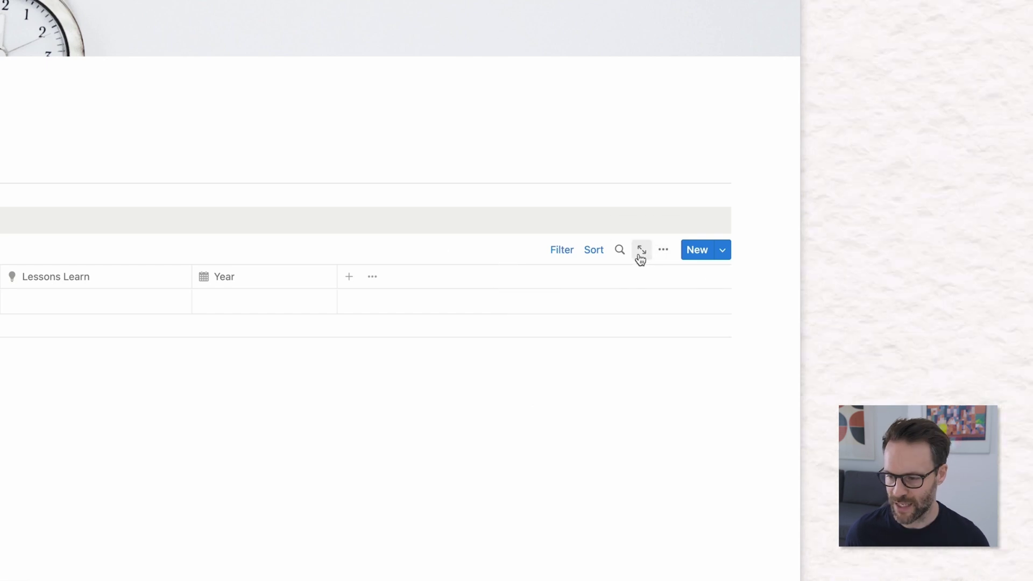
left_click(663, 250)
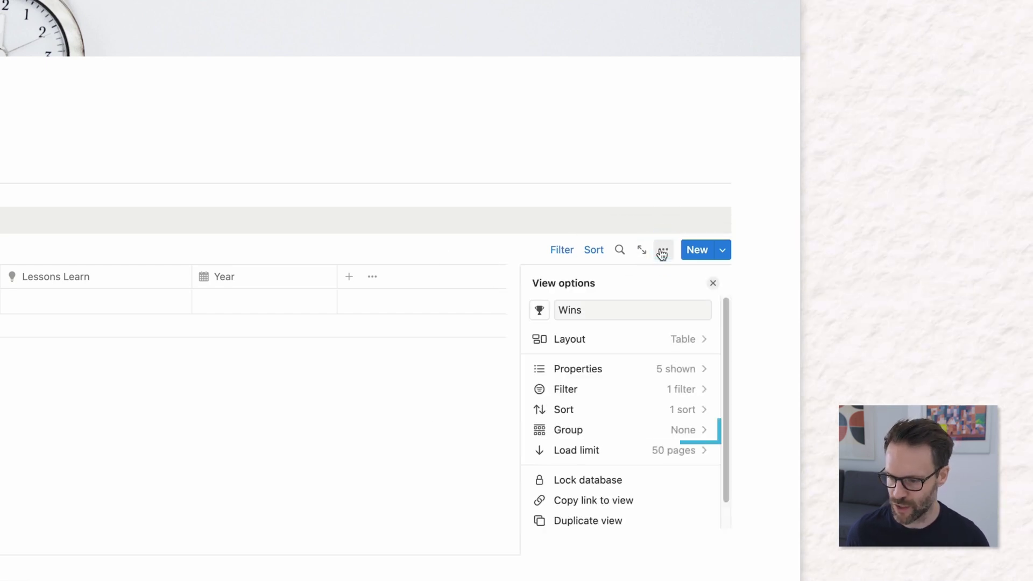
left_click(588, 431)
left_click(565, 440)
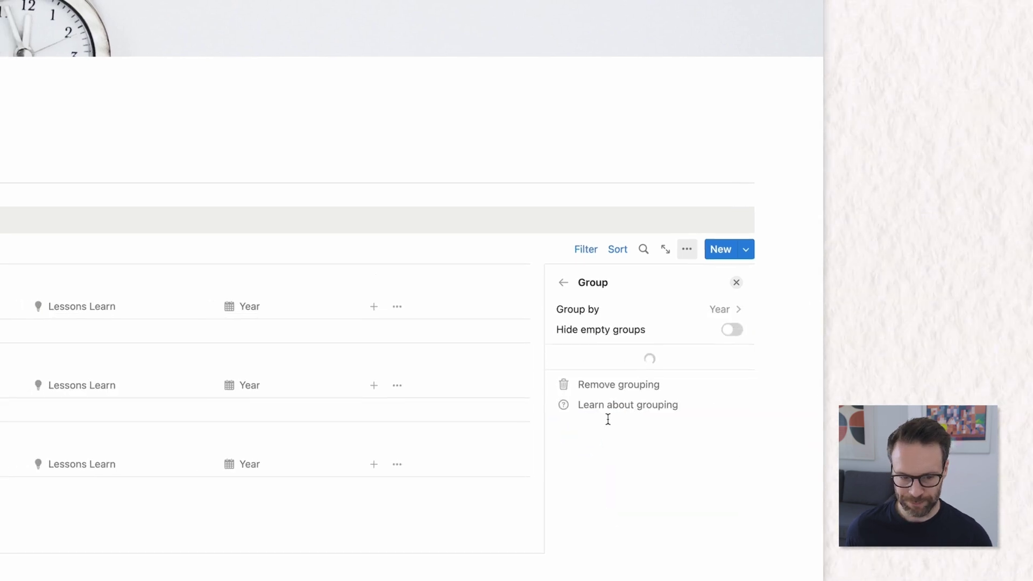
left_click(270, 496)
left_click(330, 514)
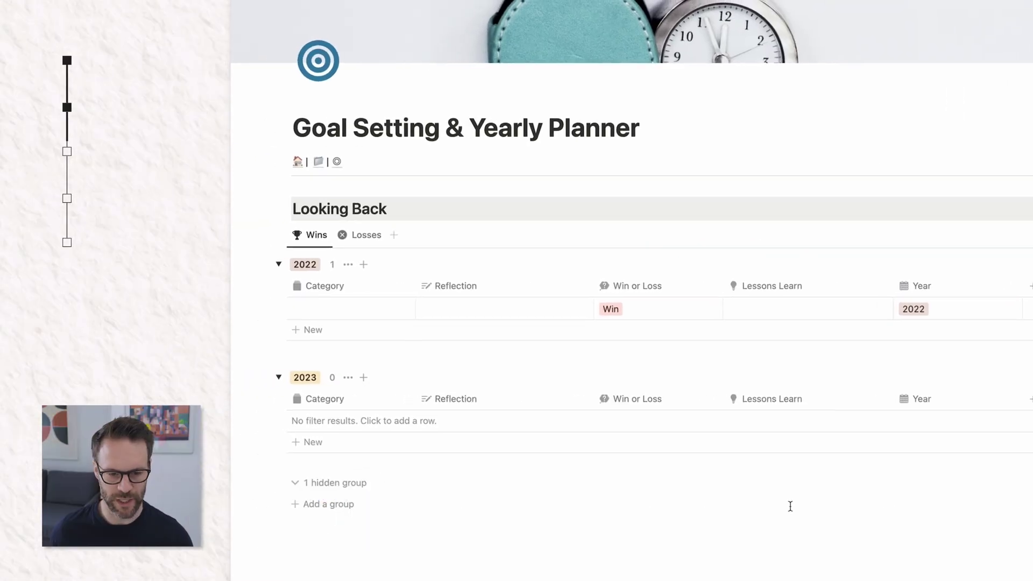
left_click(279, 378)
left_click(322, 240)
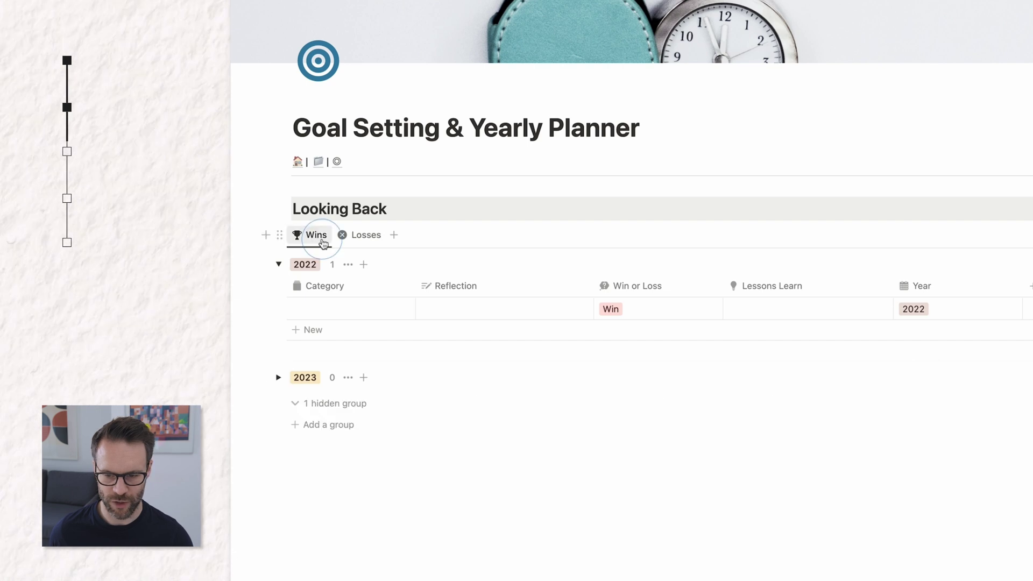
- Set the 2022 win to Experiences with its reflection, then hide the Year column
left_click(323, 318)
left_click(334, 348)
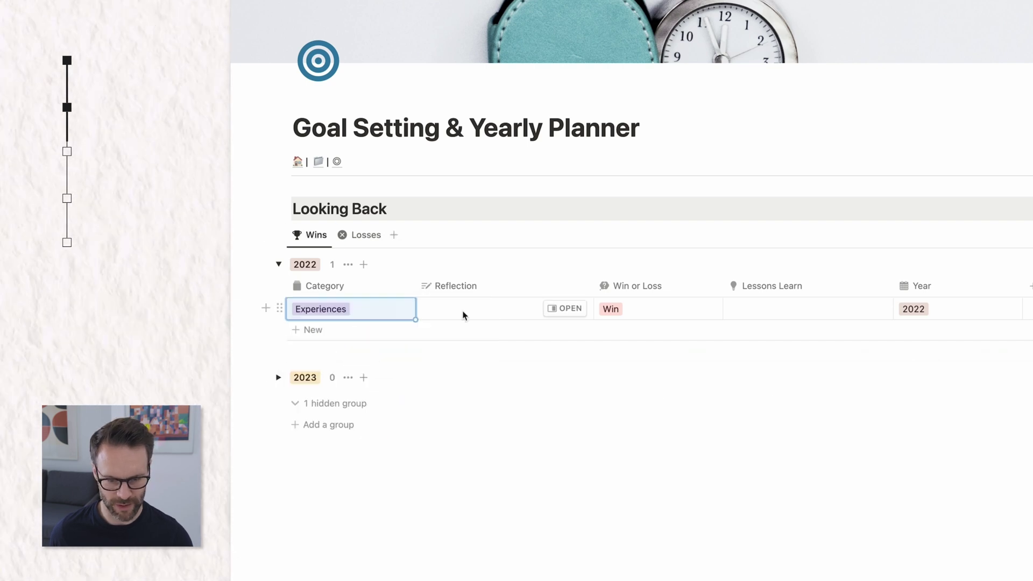
left_click(462, 310)
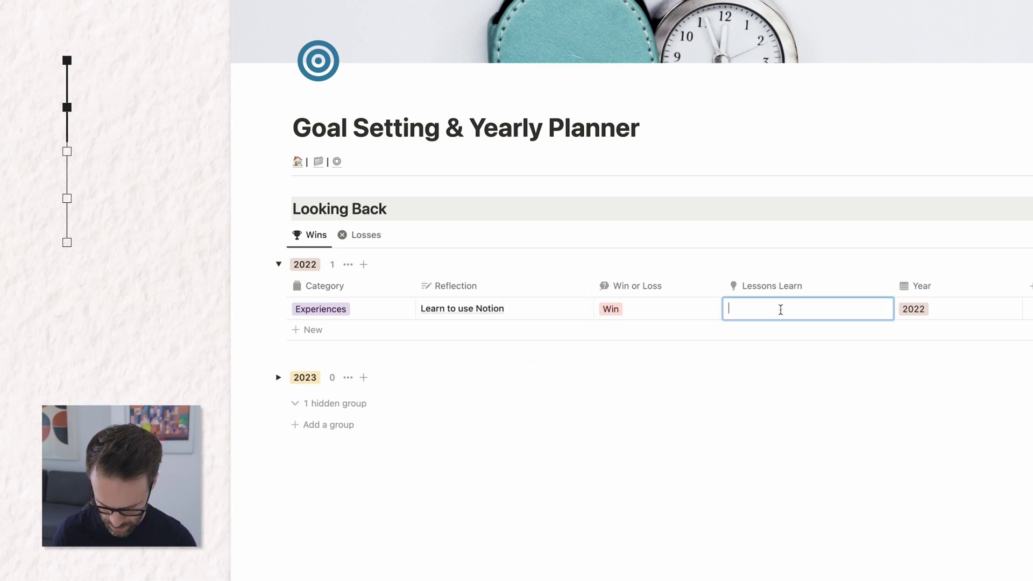
type("fe!")
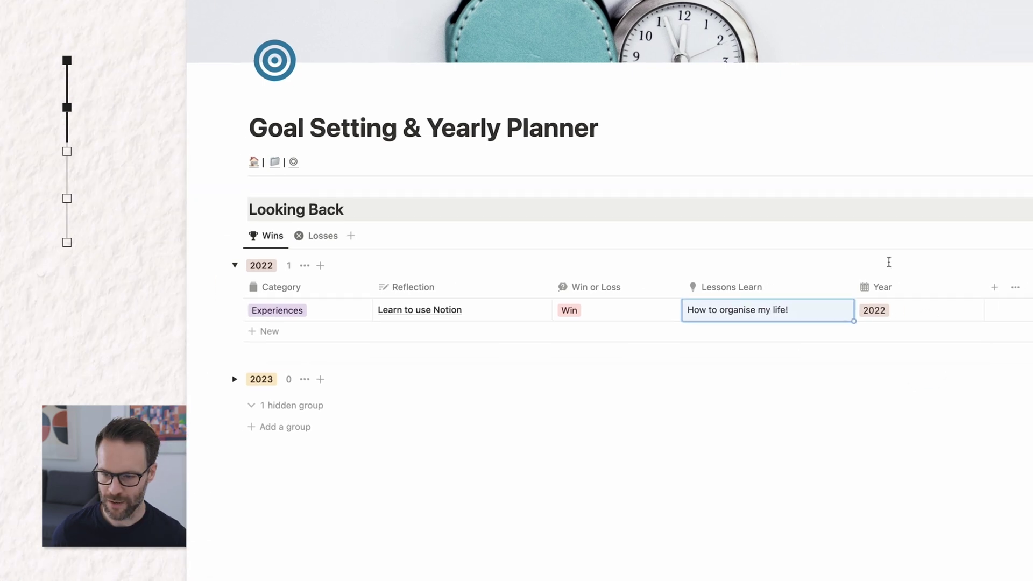
left_click(922, 287)
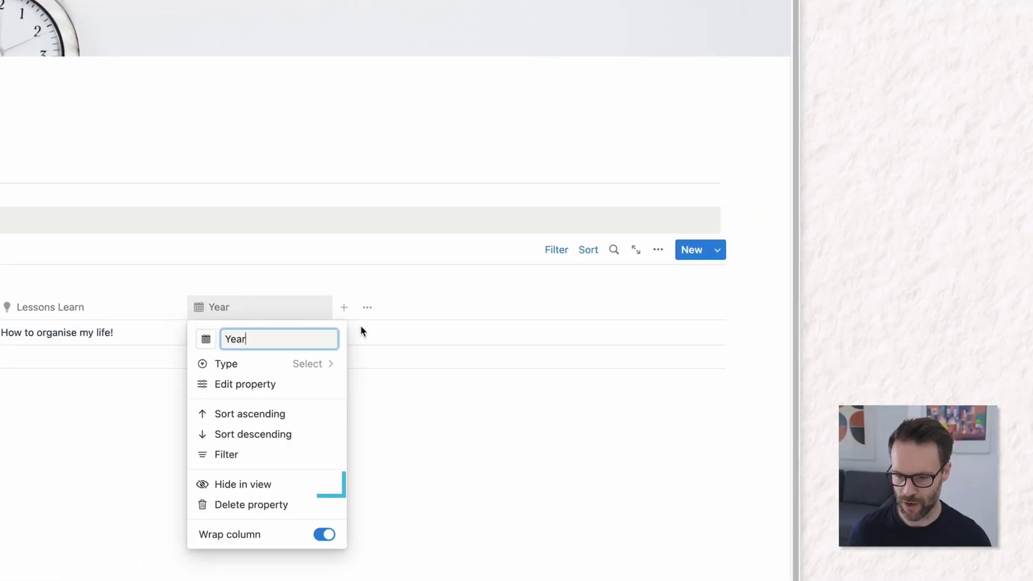
left_click(274, 487)
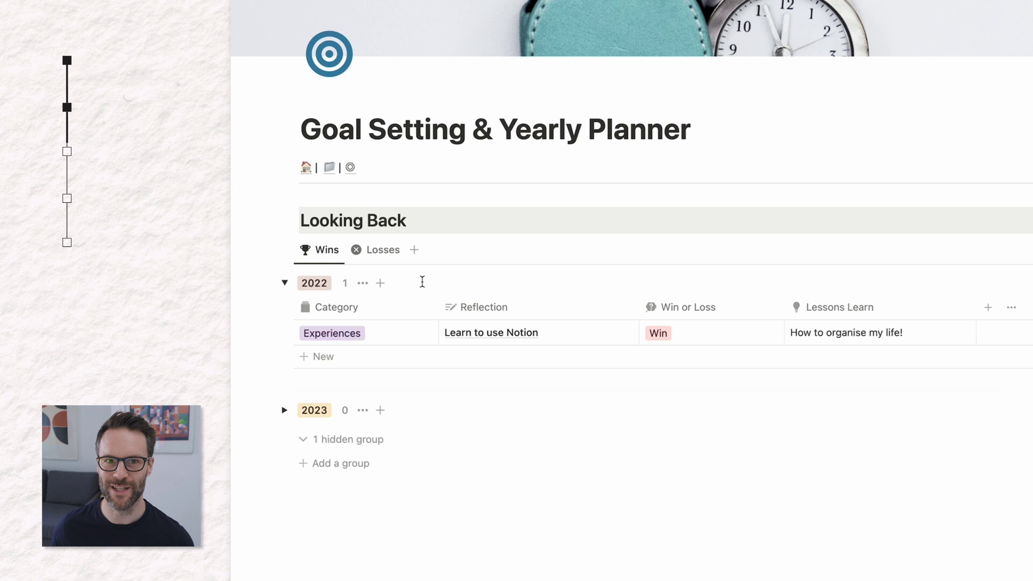
- Create a '1. List Wins & Losses' toggle under Looking Back holding the Wins/Losses database
left_click(438, 226)
key("Return")
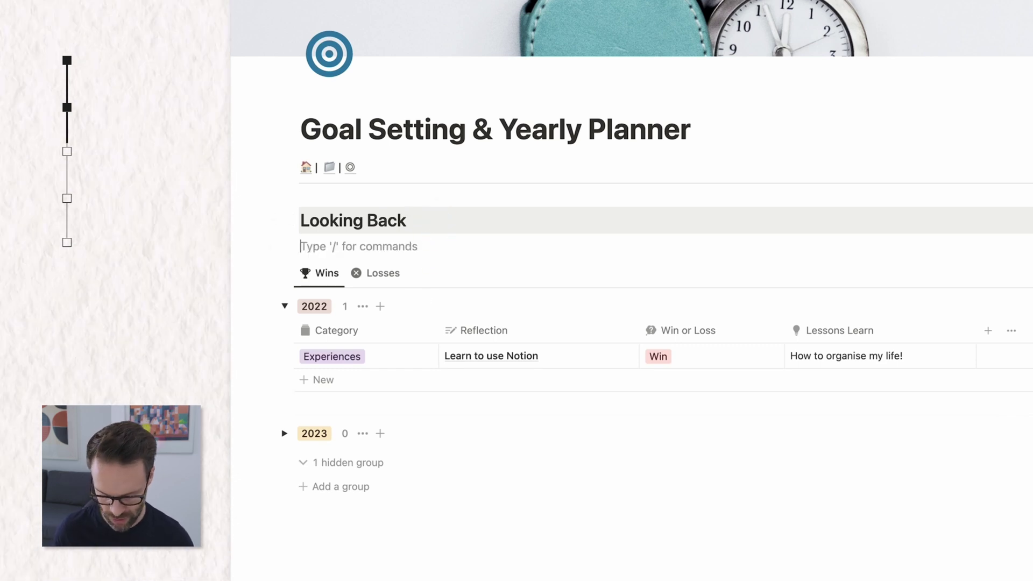
type("/tog")
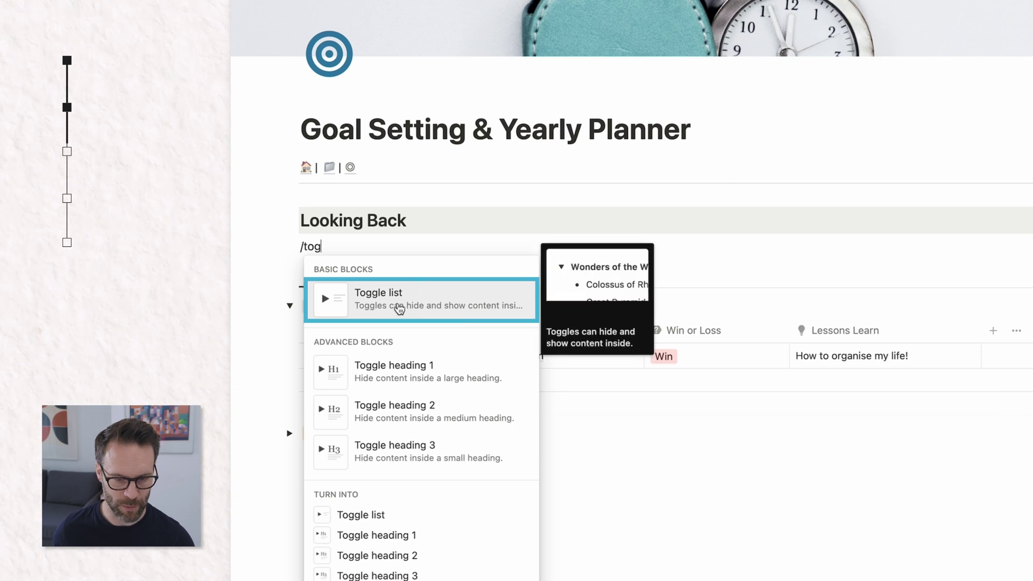
key("Return")
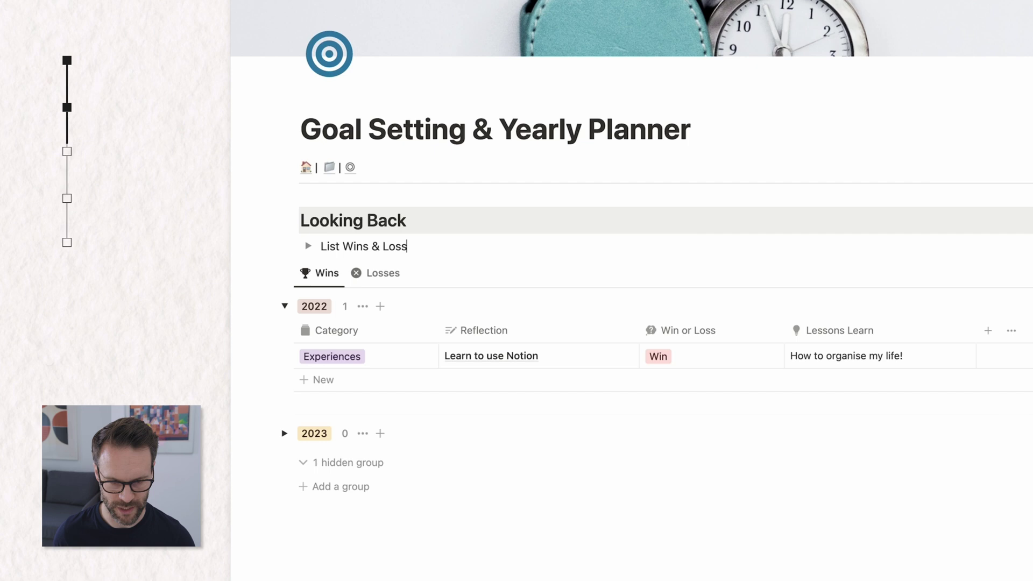
triple_click(398, 246)
left_click(323, 246)
type("1.")
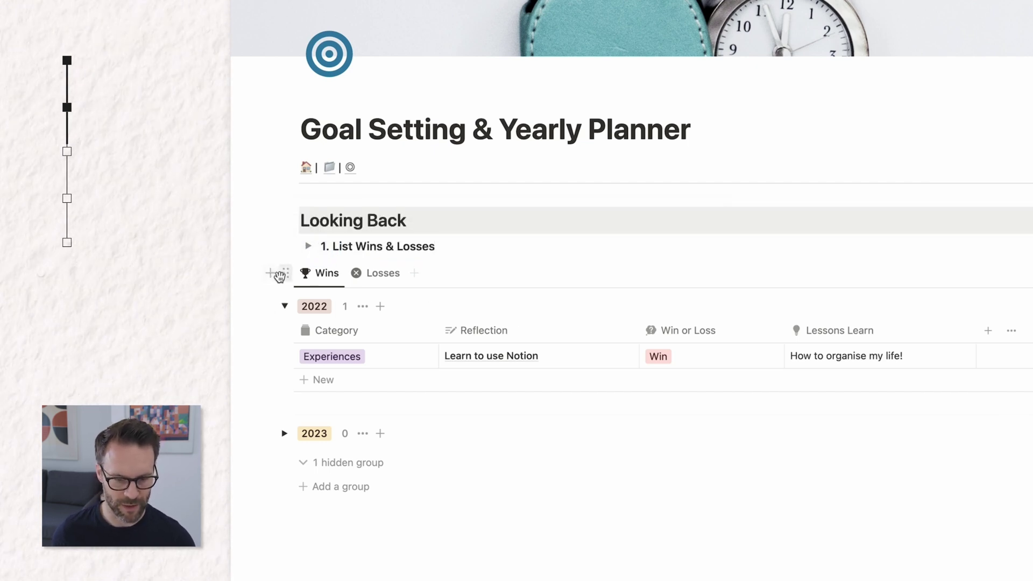
left_click_drag(283, 274, 342, 249)
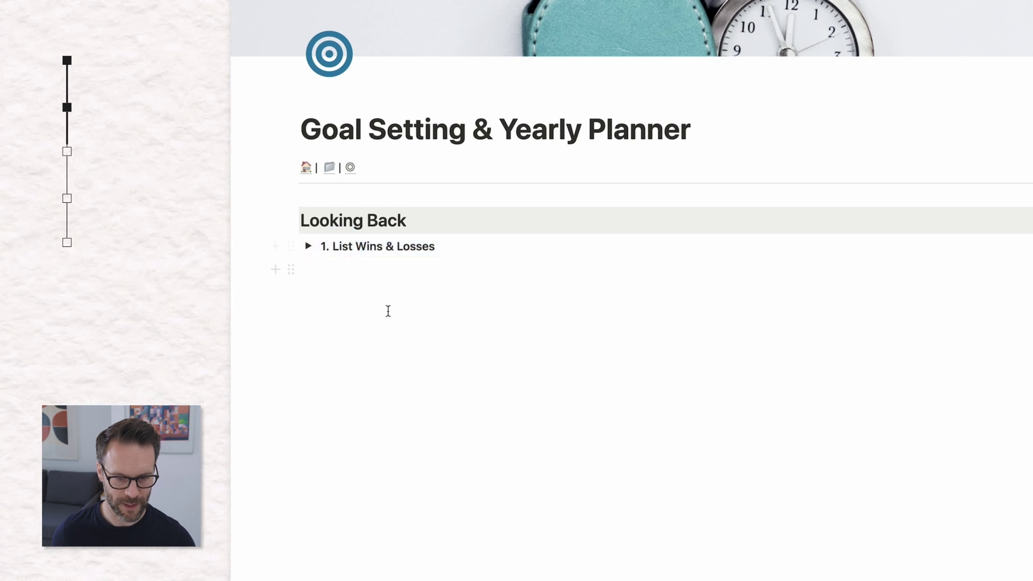
left_click(341, 279)
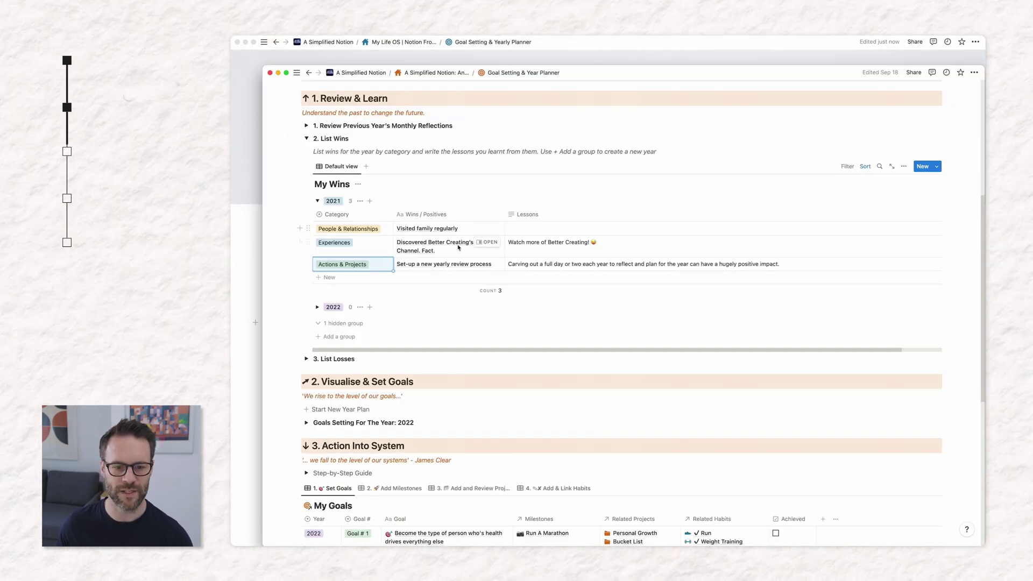
- In the example planner, toggle the 2021 group, List Wins, monthly reflections and List Losses sections
left_click(318, 200)
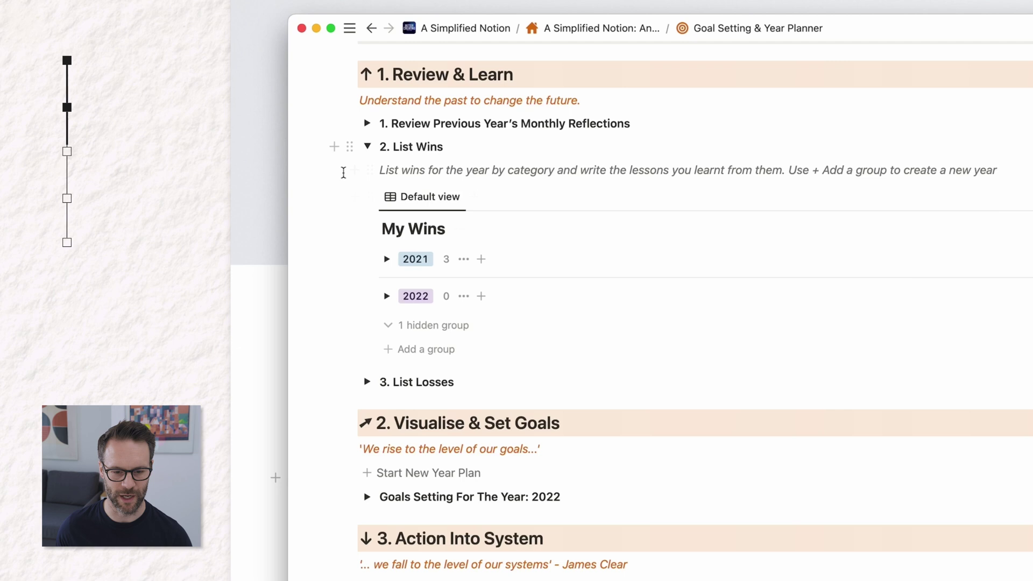
left_click(368, 146)
left_click(367, 123)
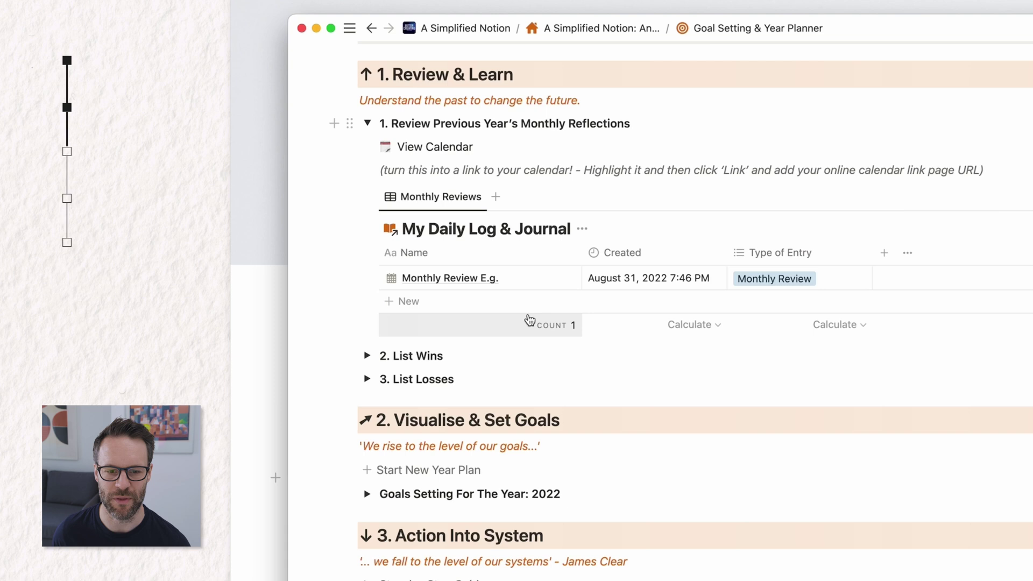
left_click(367, 123)
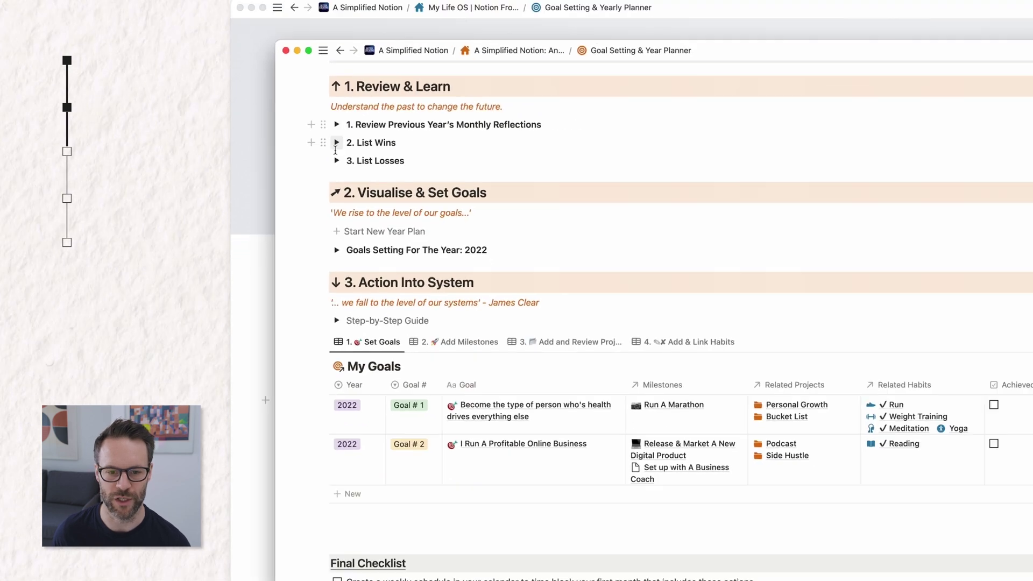
left_click(367, 168)
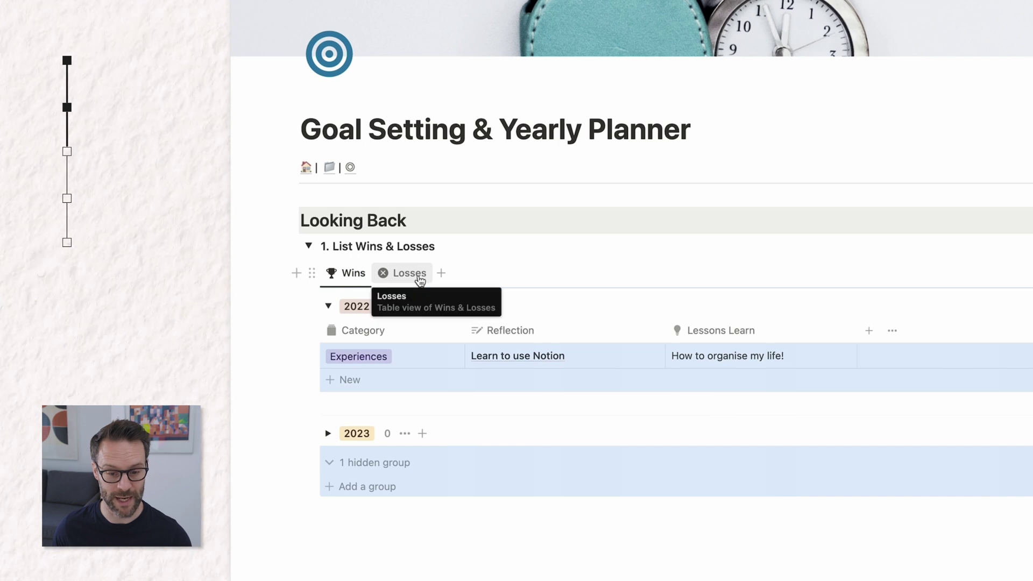
- Group the Losses view by Year, hide No Year and collapse the empty 2022 group
left_click(420, 275)
left_click(660, 275)
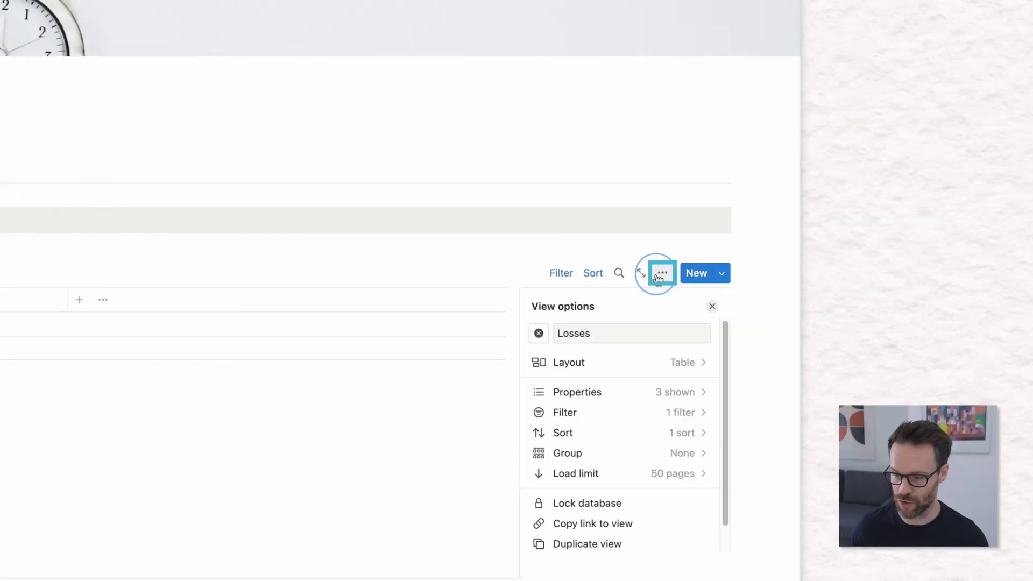
left_click(568, 453)
left_click(576, 464)
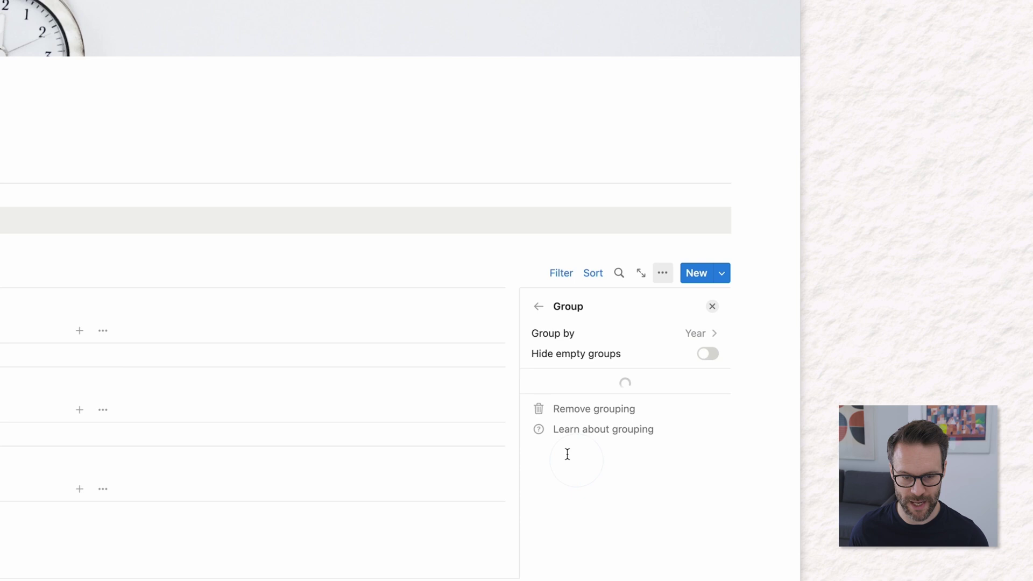
key("Escape")
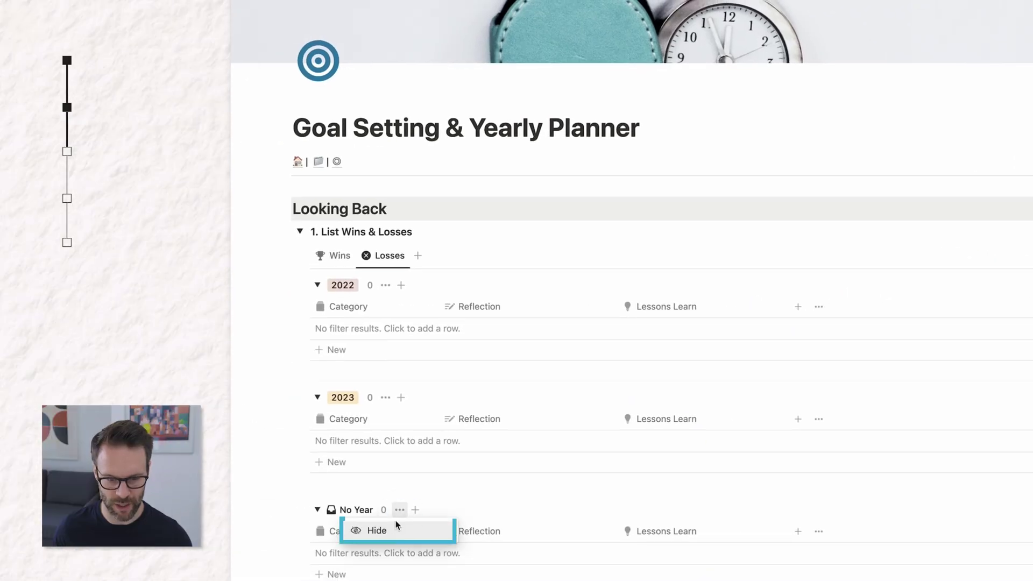
left_click(387, 529)
left_click(318, 285)
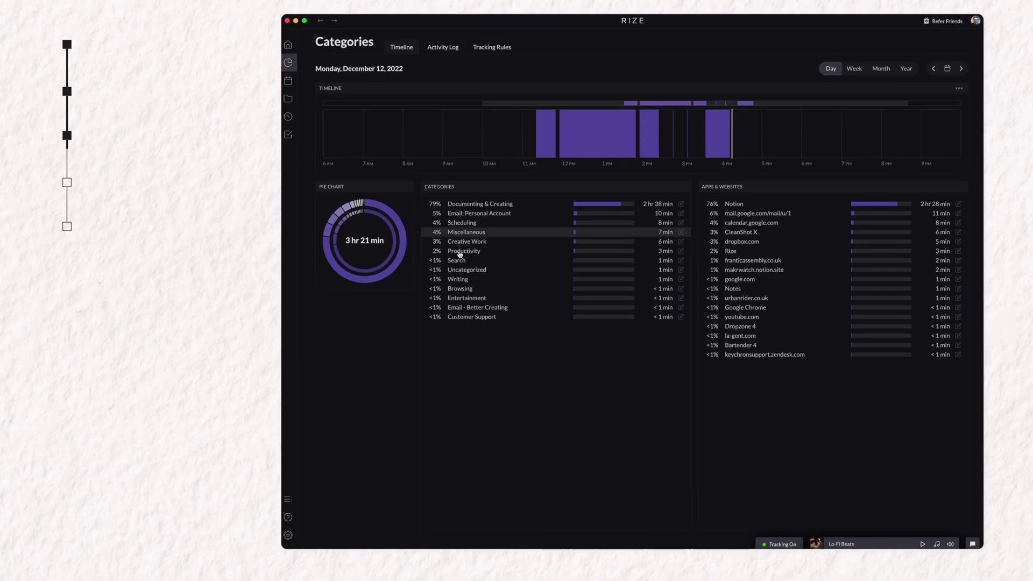
- Show Rize's weekly category breakdown, then browse Goals templates, Timer and Productivity
left_click(855, 68)
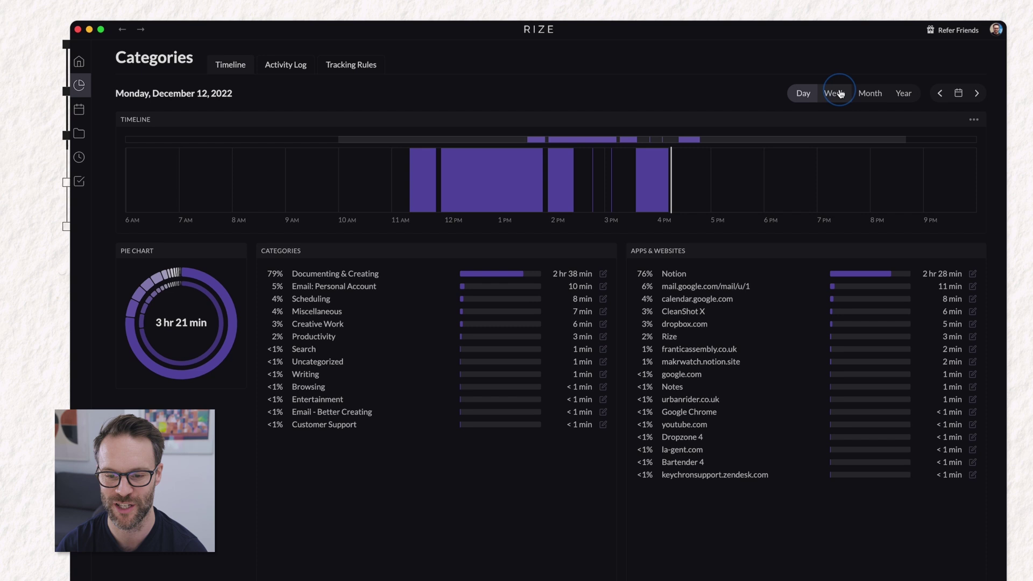
left_click(835, 98)
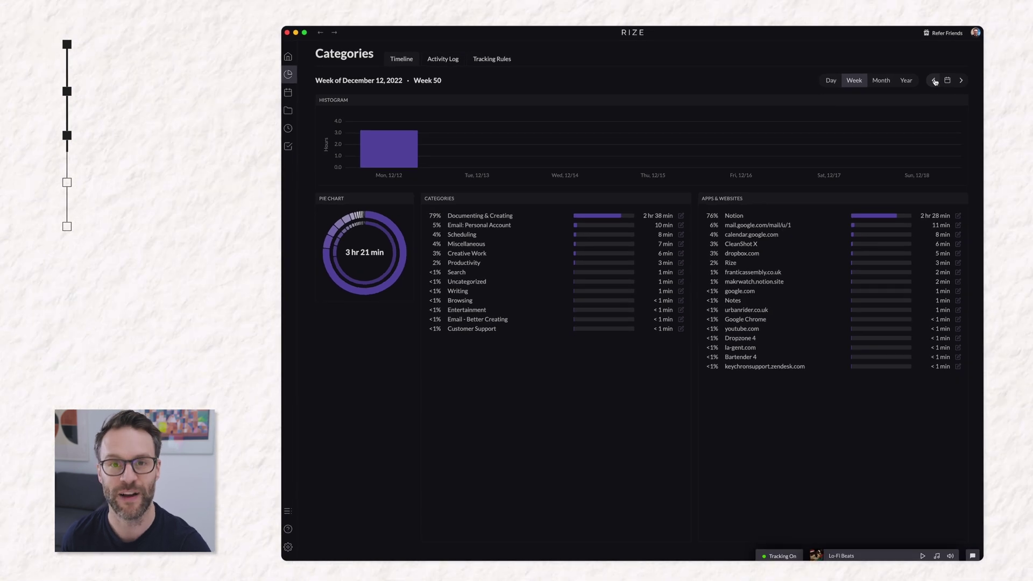
left_click(288, 146)
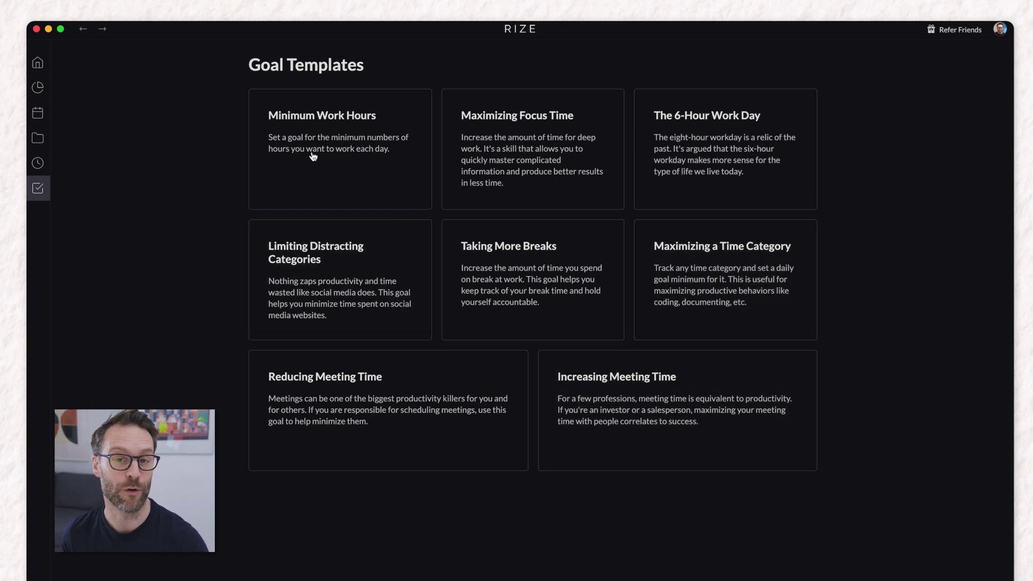
left_click(39, 161)
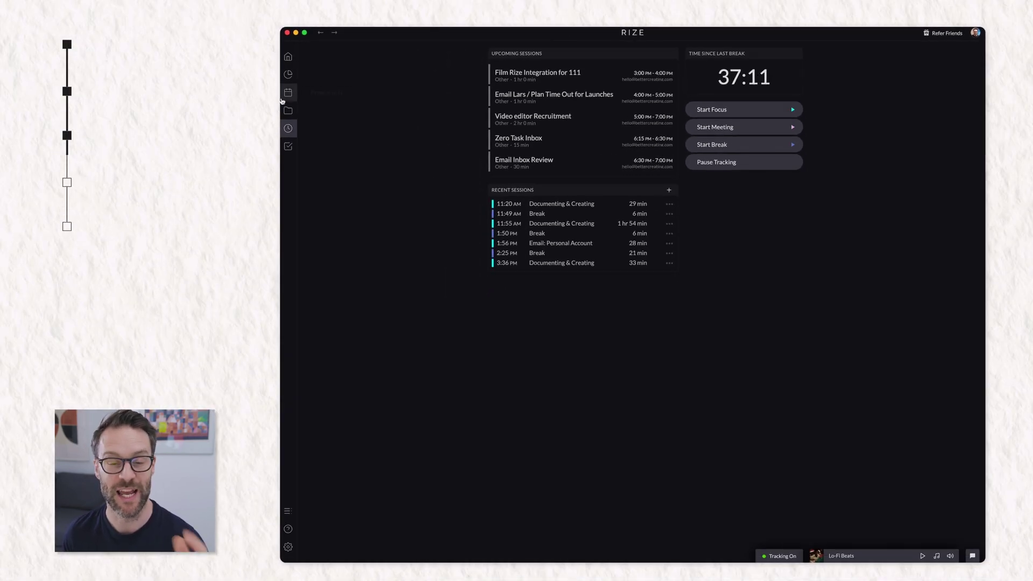
left_click(289, 94)
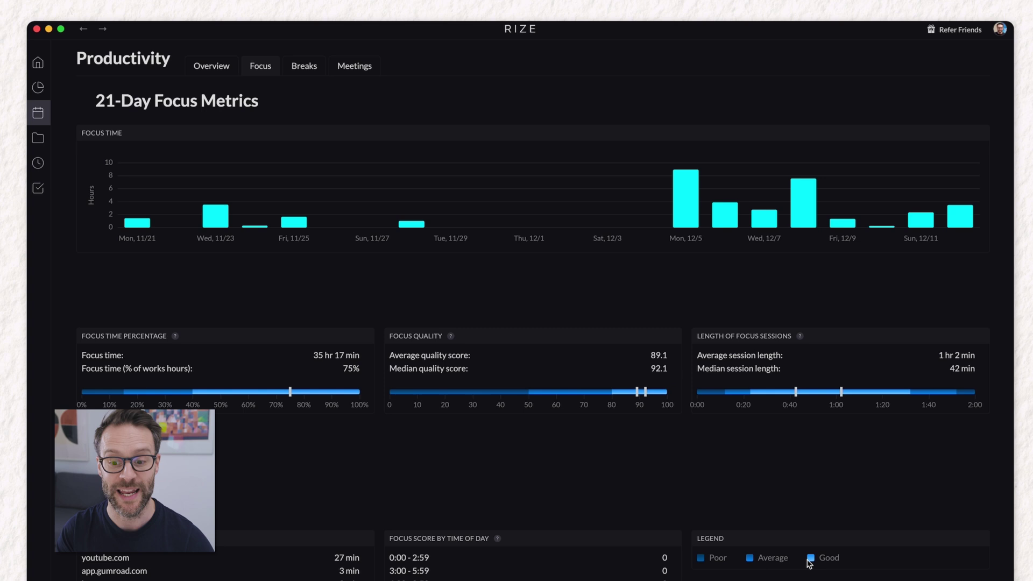
- View Rize's meeting metrics and the timestamped Activity Log
left_click(351, 72)
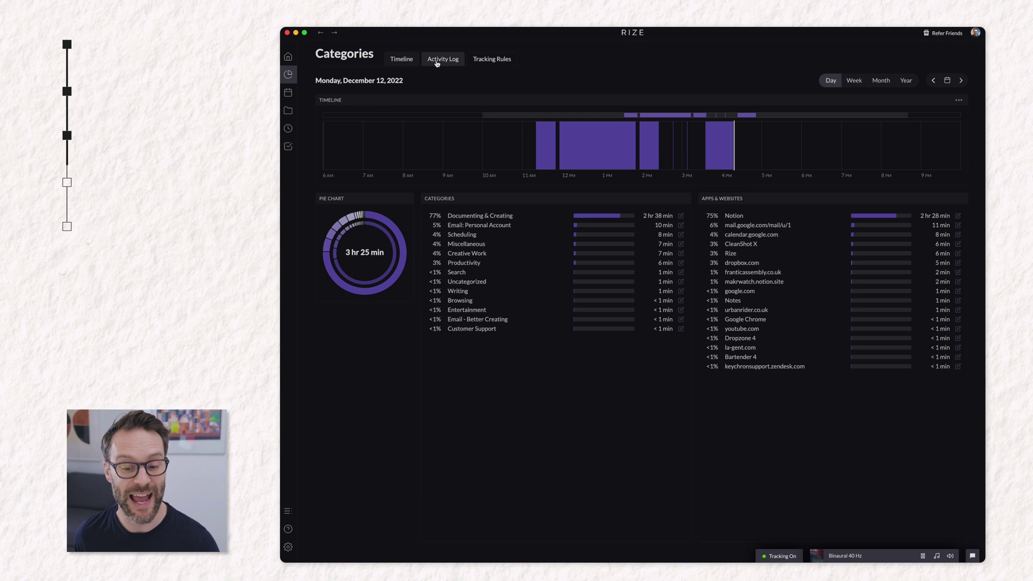
left_click(434, 63)
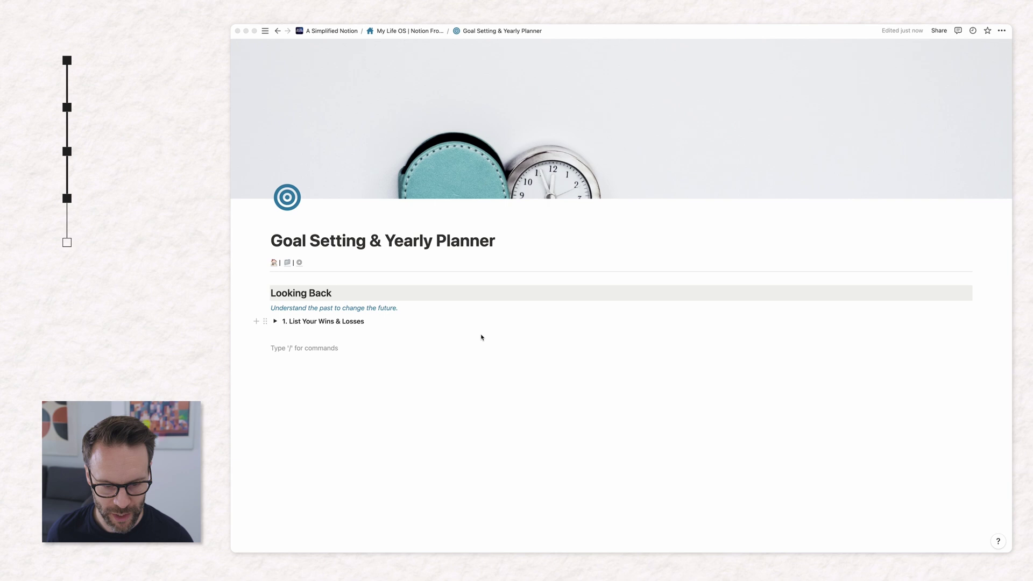
- Add a 'Visualise & Set Goals' H2 heading with a gray background
type("/")
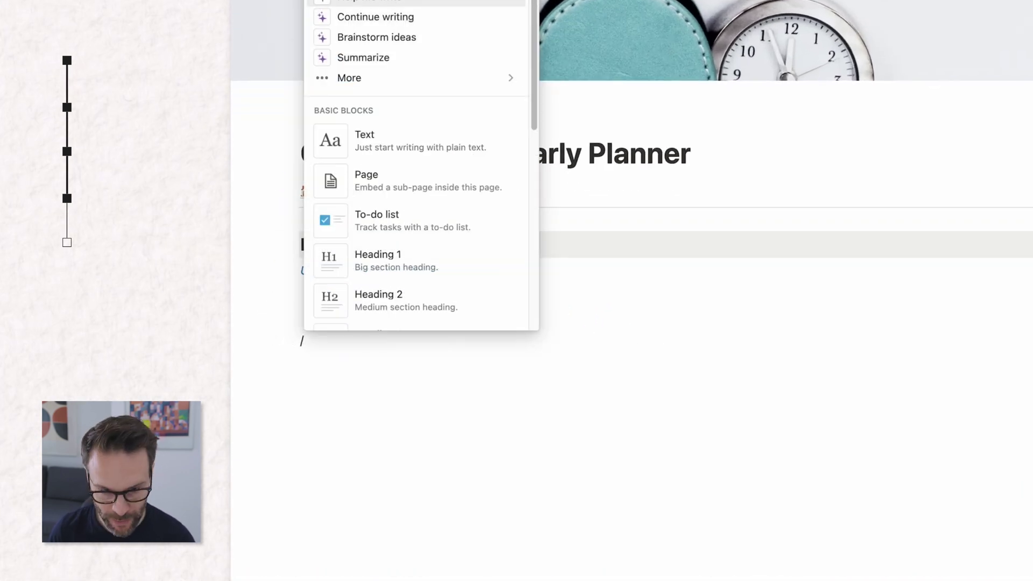
type("h2")
left_click(436, 168)
type("V")
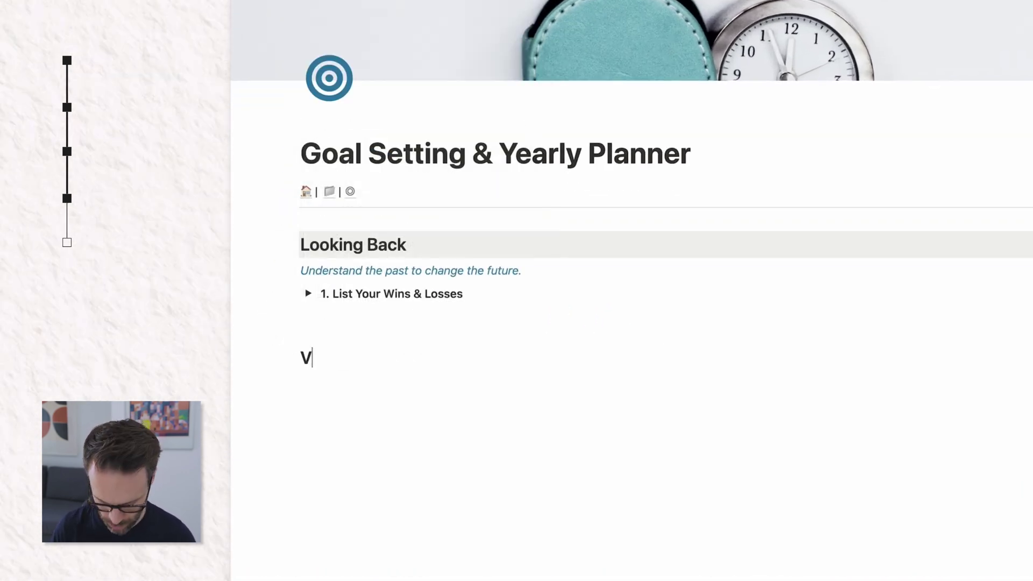
type("isualise & Set Goals/bac")
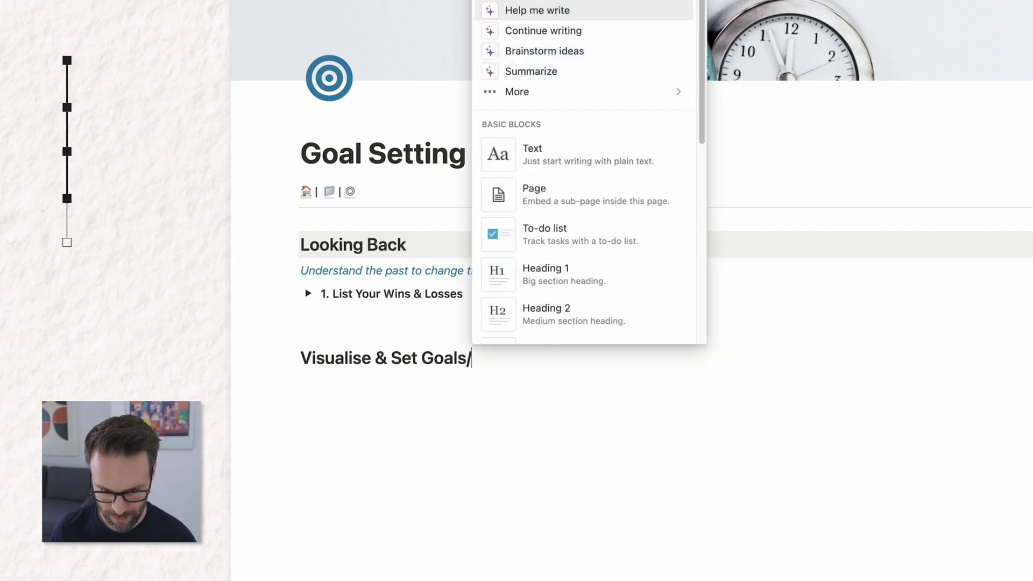
left_click(568, 168)
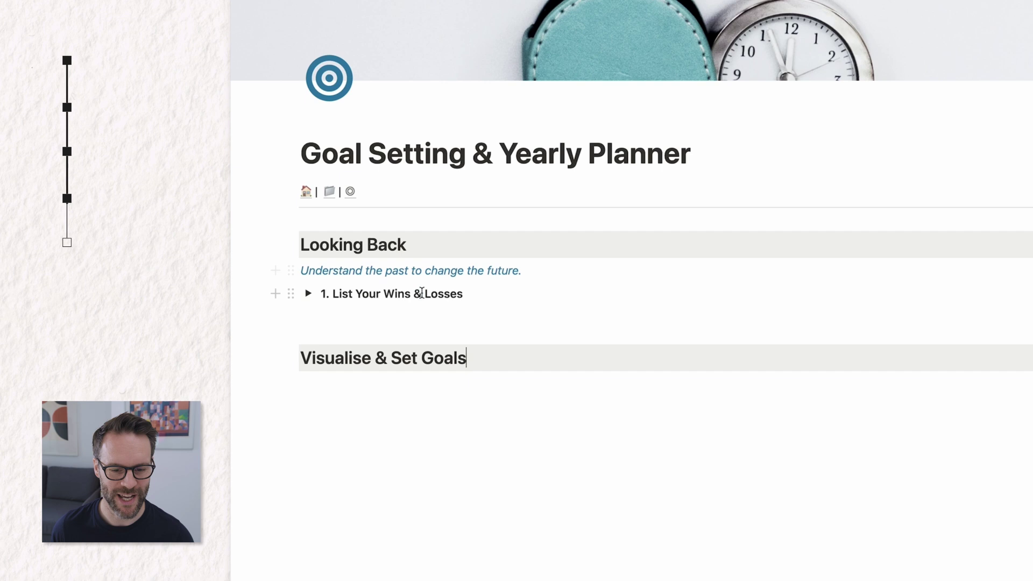
- Colour the 'We rise to the level of our goals…' quote under the heading blue
triple_click(427, 269)
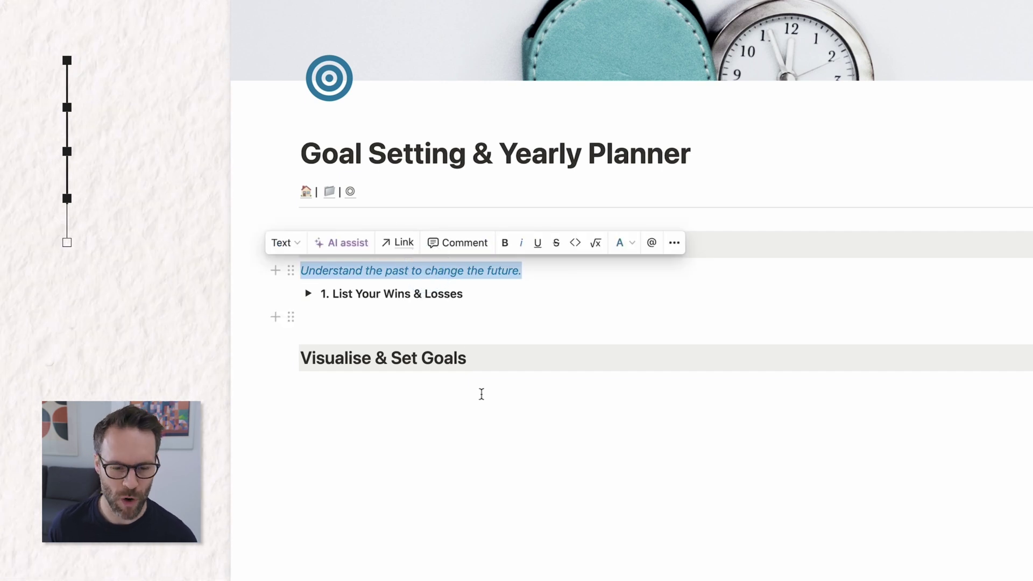
left_click(460, 394)
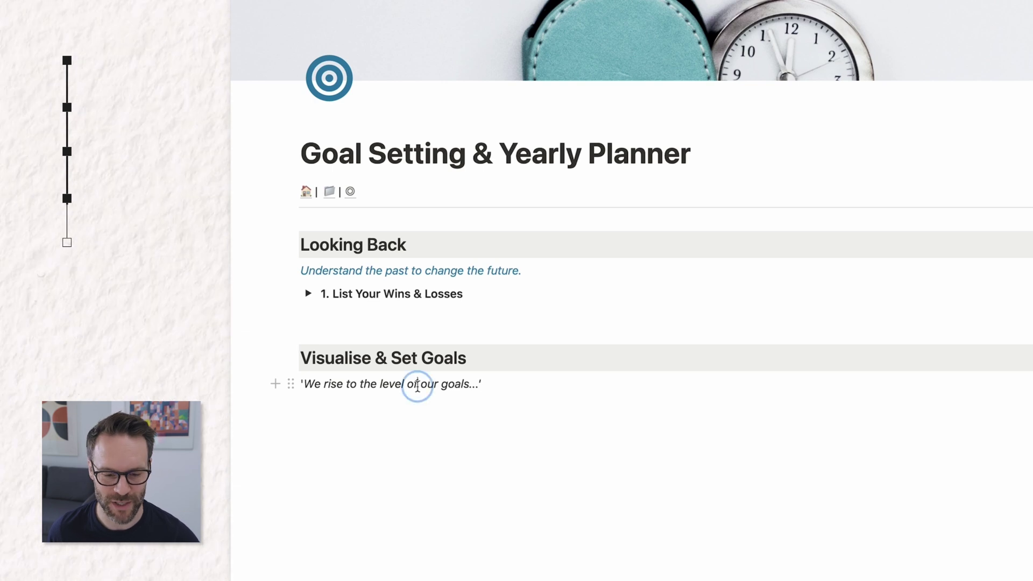
triple_click(417, 385)
left_click(633, 355)
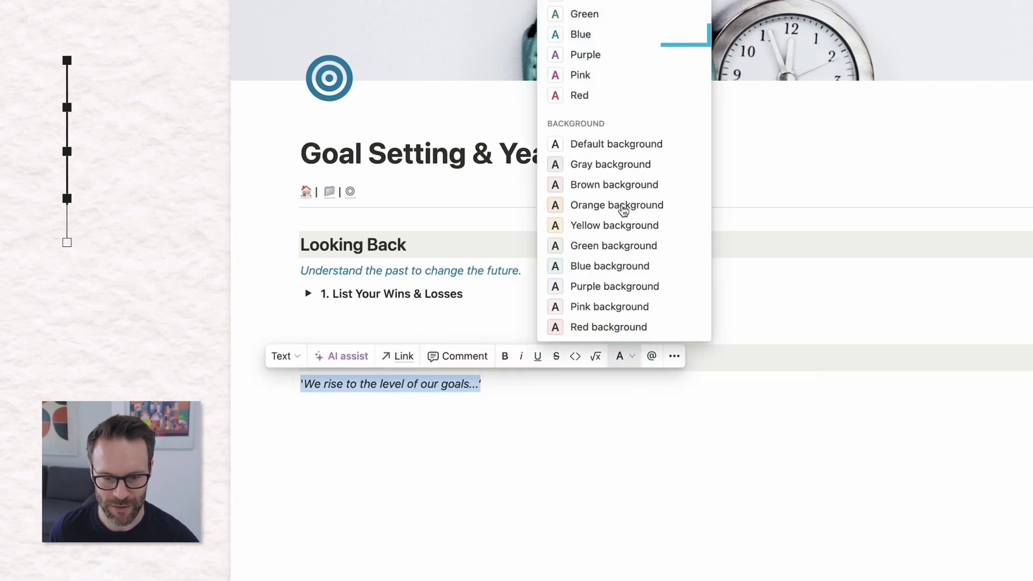
left_click(596, 36)
left_click(425, 414)
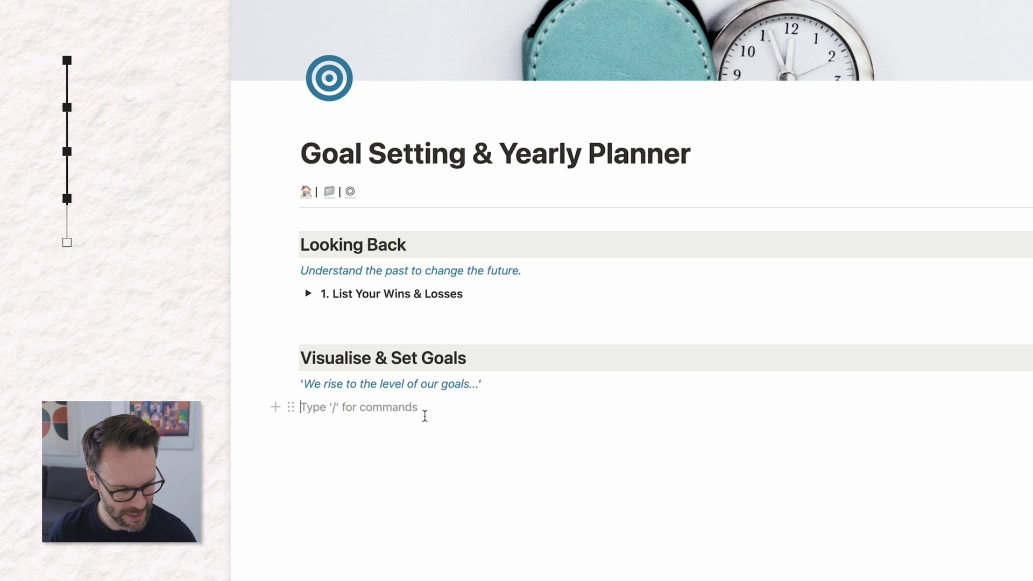
- Create a 'Goal Setting For The Year' toggle list under the blue quote and select its title for bolding
type("/tog")
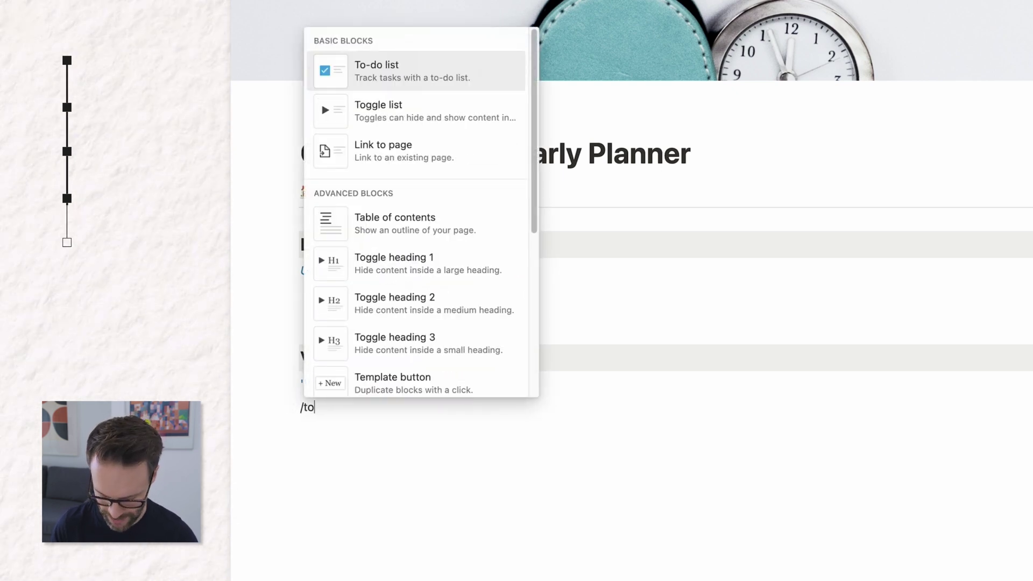
left_click(388, 101)
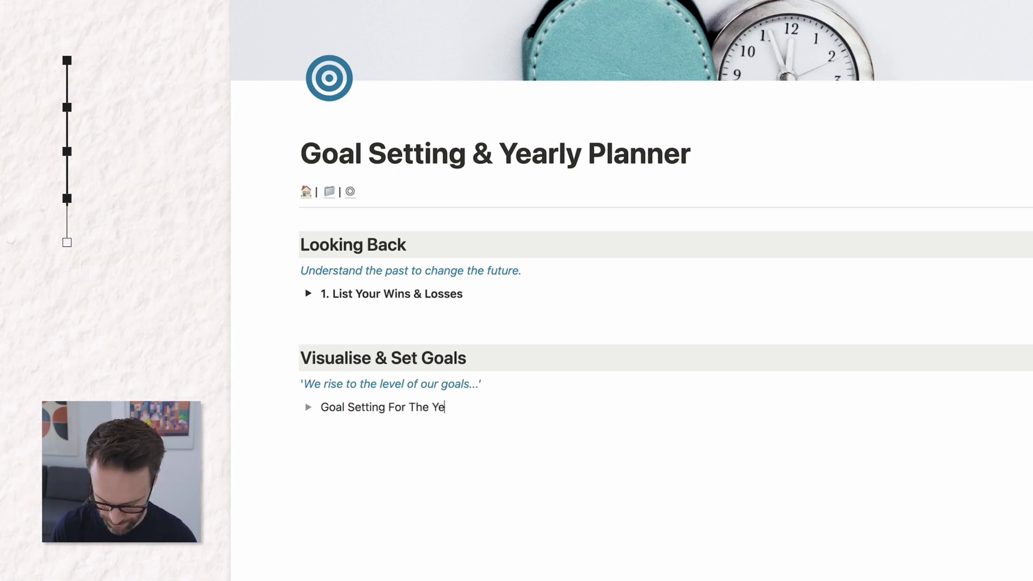
triple_click(407, 409)
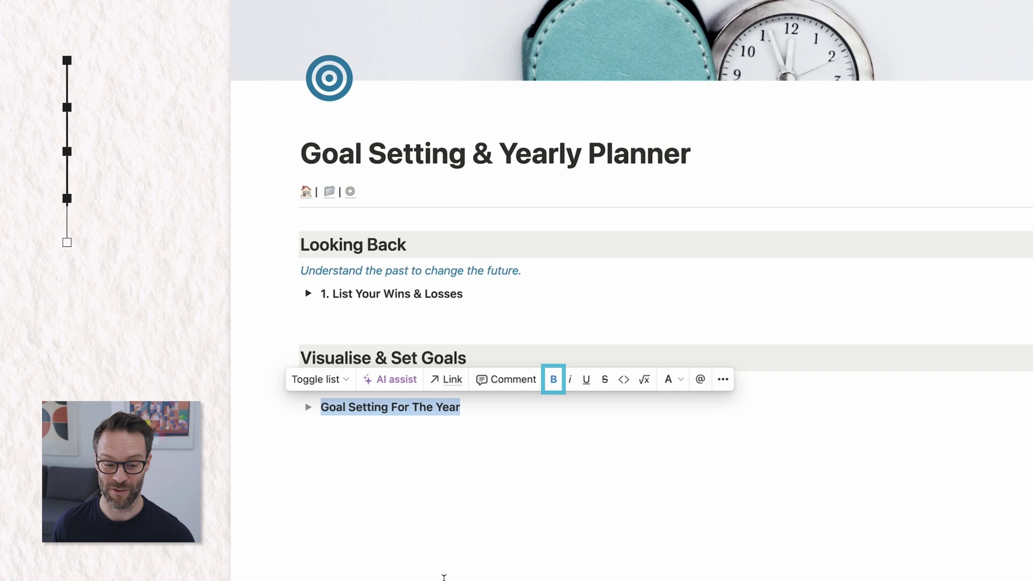
- In the finished template, test Start New Year Plan, delete the empty duplicate, and expand the 2022 toggle
key("super+grave")
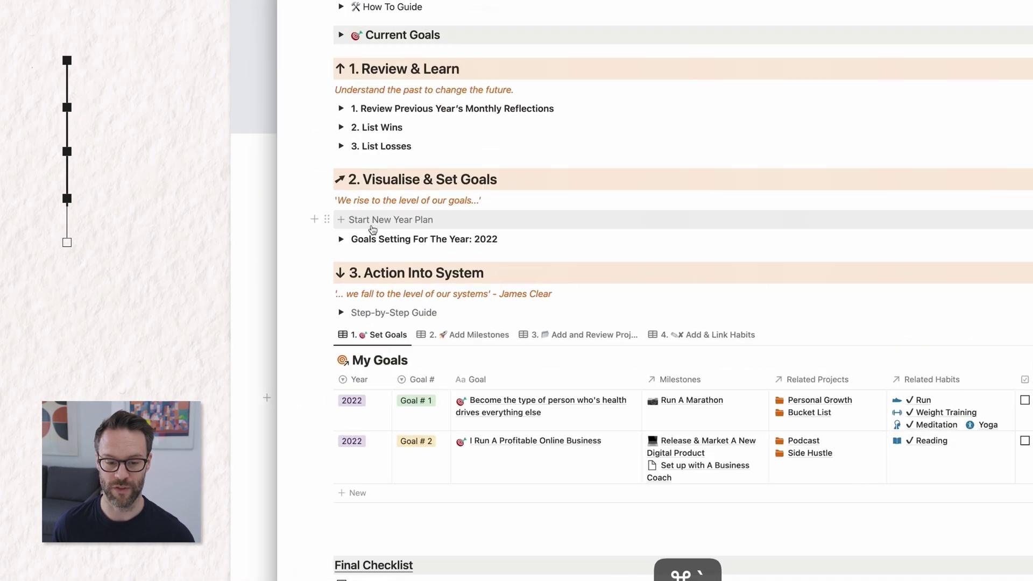
left_click(372, 225)
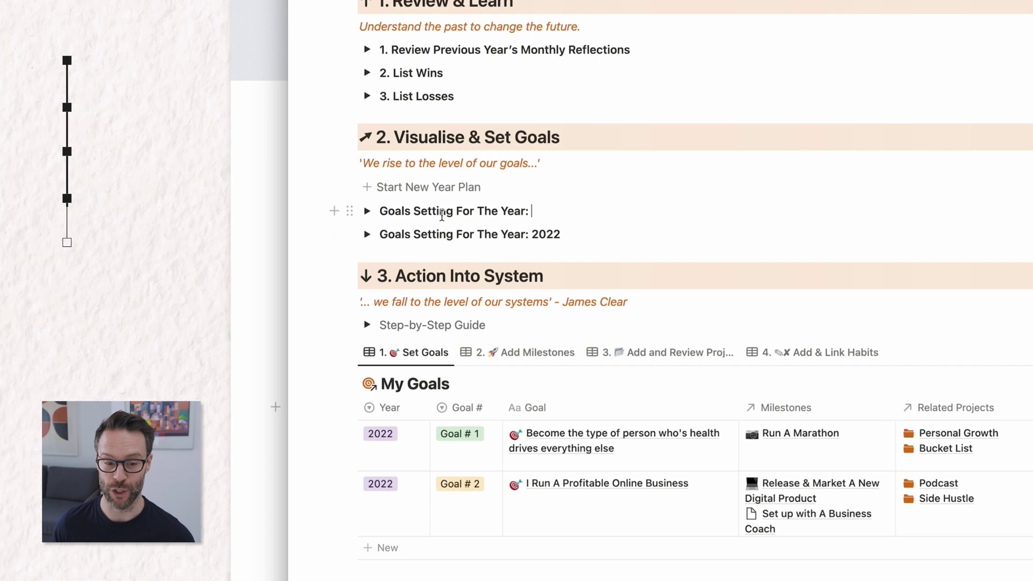
left_click(350, 211)
left_click(403, 122)
left_click(367, 210)
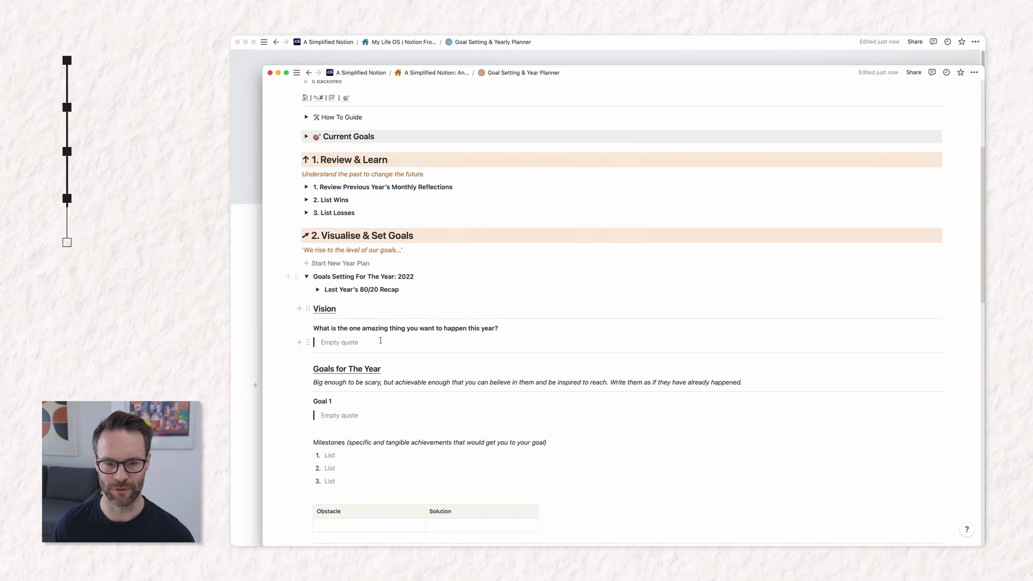
scroll(387, 338, "down", 5)
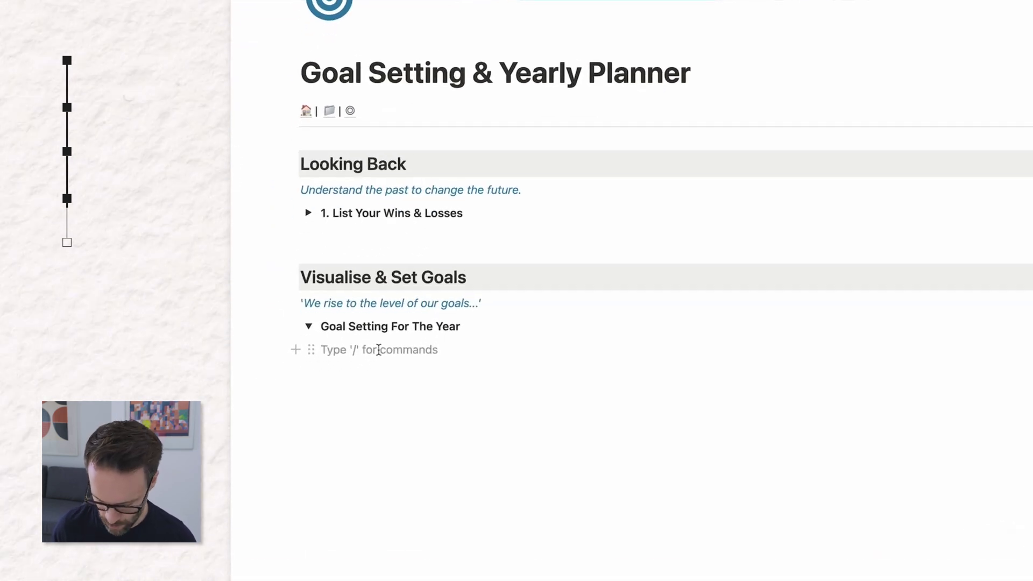
- Nest a bold 'Last Year: Do an 80/20 Recap' toggle, expand it, and add an empty line inside
type("tog")
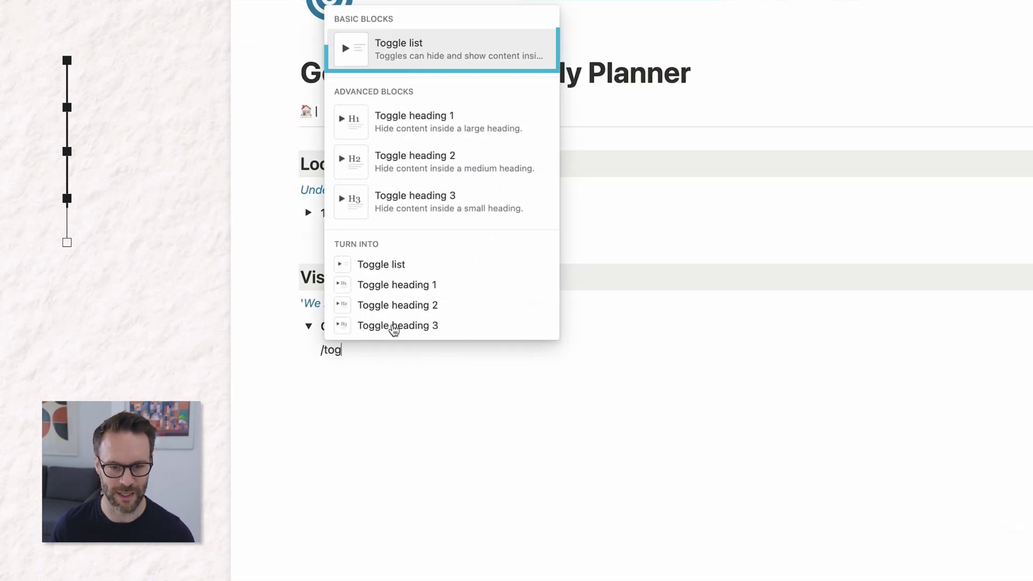
left_click(392, 50)
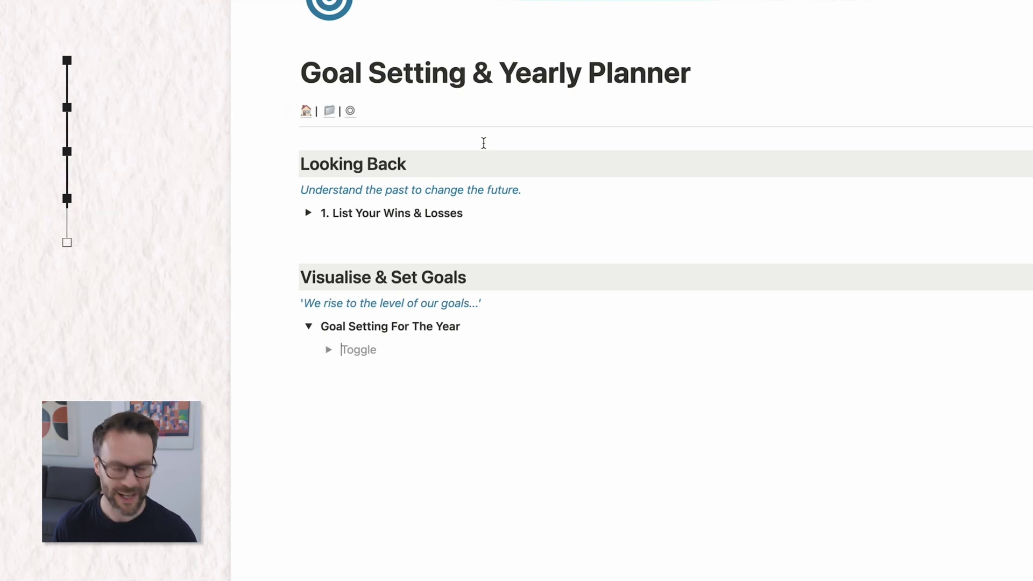
type("Last Year: Do an 80/20 Re")
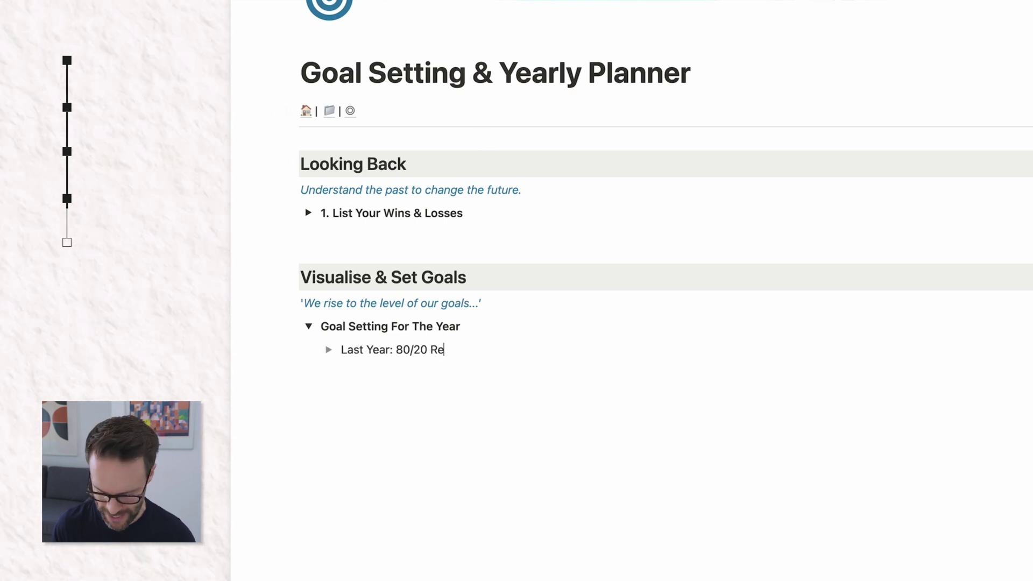
type("cap")
left_click_drag(463, 350, 342, 350)
key("super+b")
left_click(396, 349)
type("Do an")
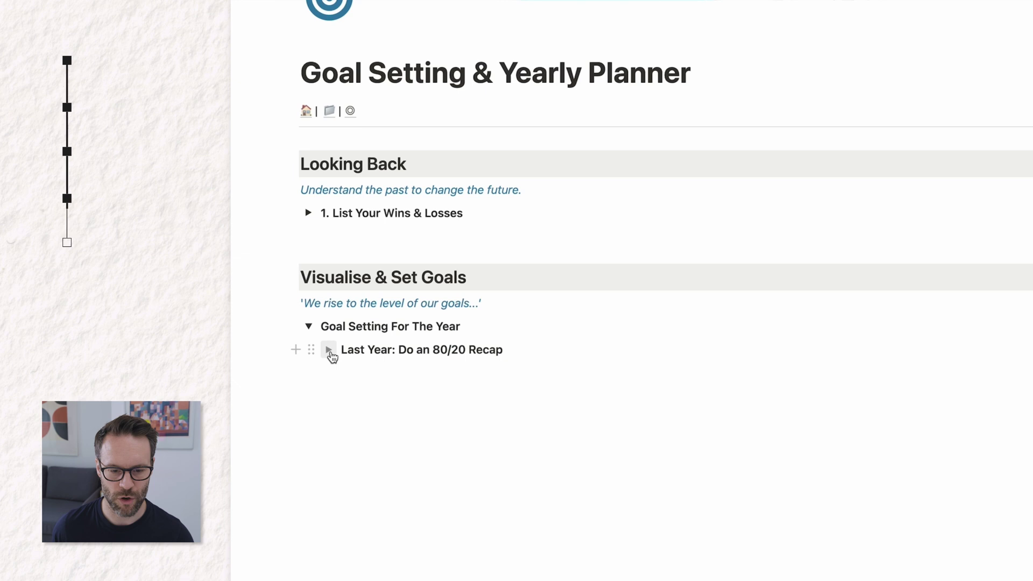
left_click(329, 351)
left_click(369, 372)
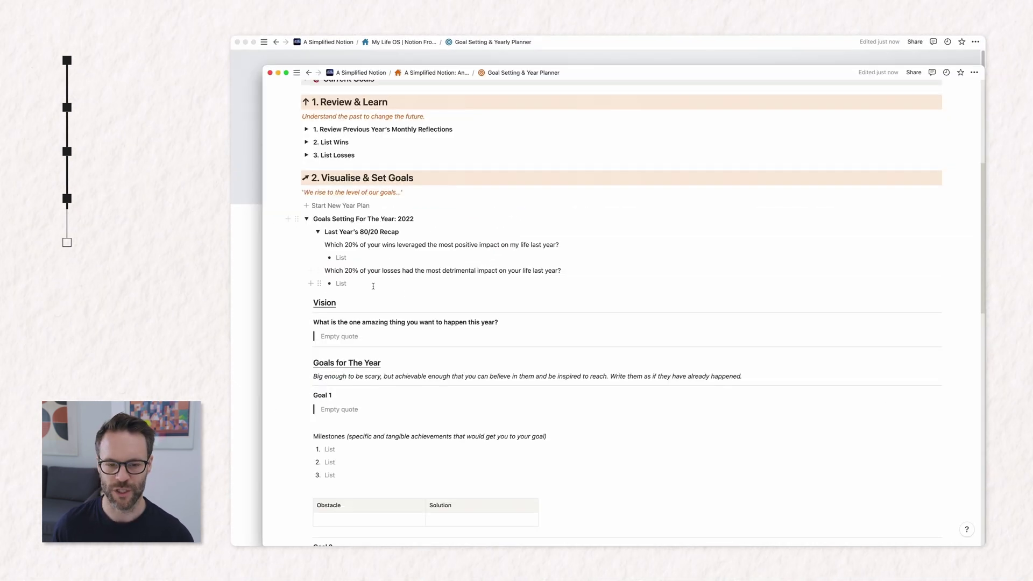
- Copy the two 80/20 wins and losses questions from the template and change 'my' to 'your'
left_click_drag(373, 286, 317, 240)
key("super+c")
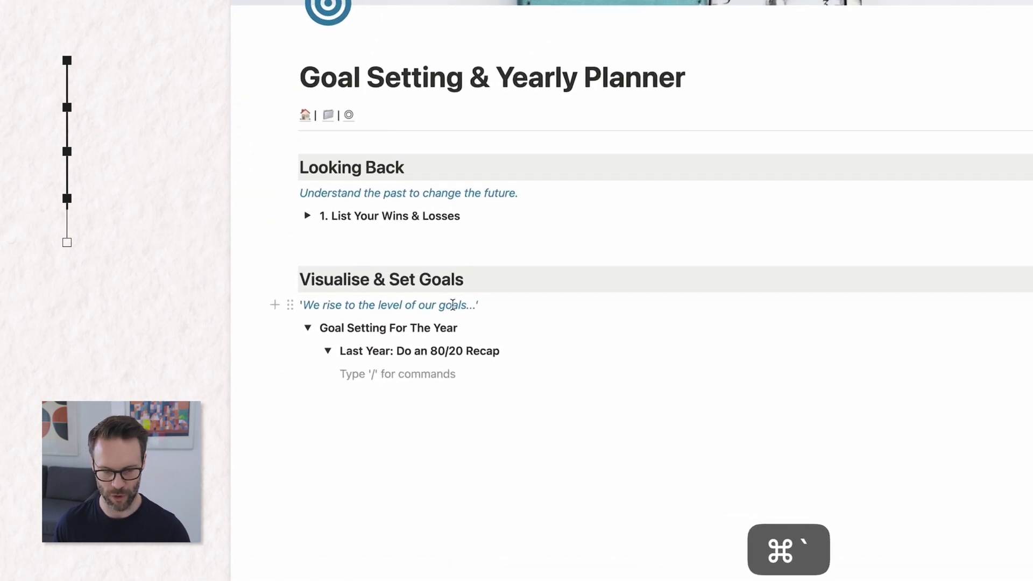
key("super+v")
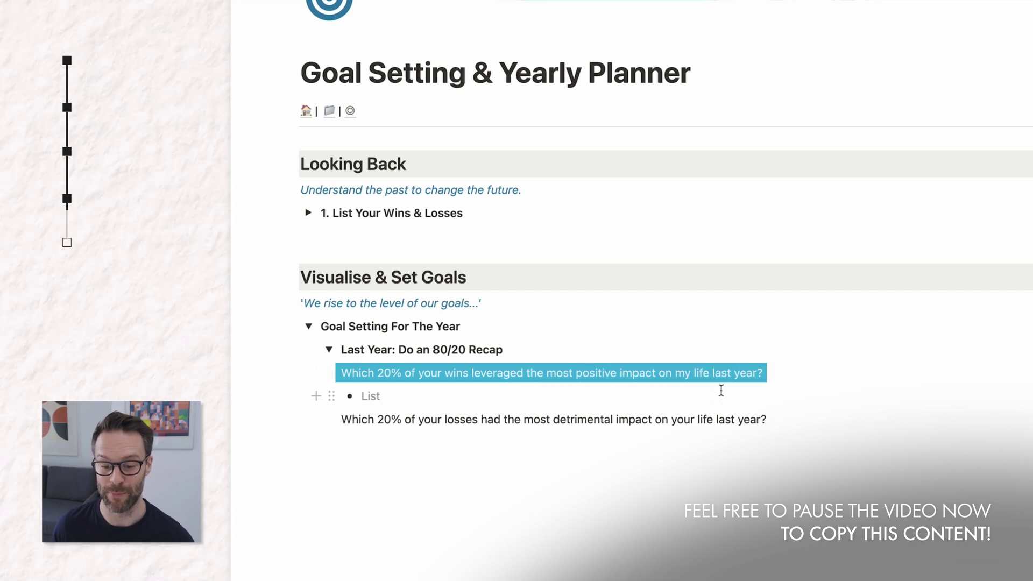
double_click(682, 373)
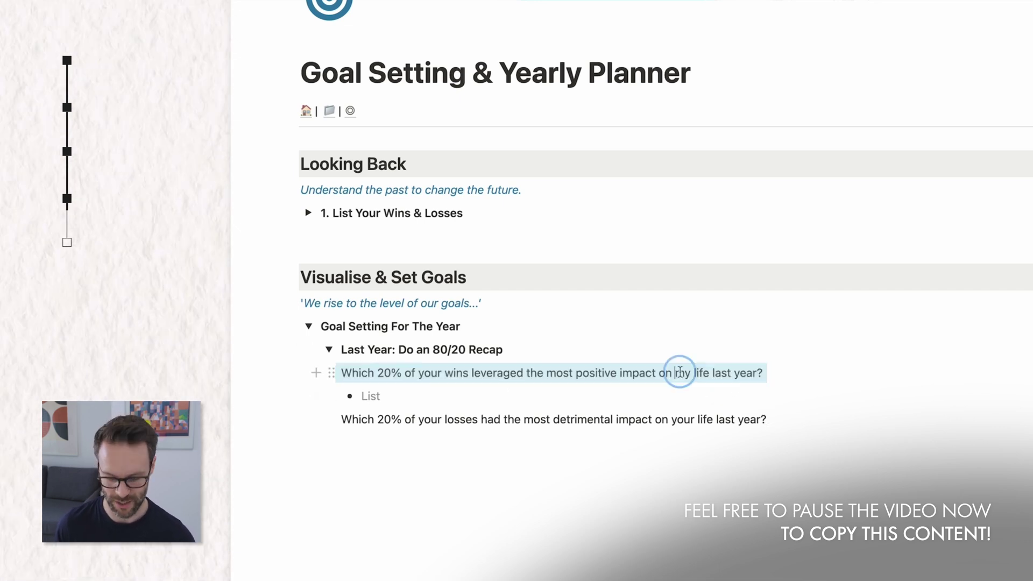
type("your")
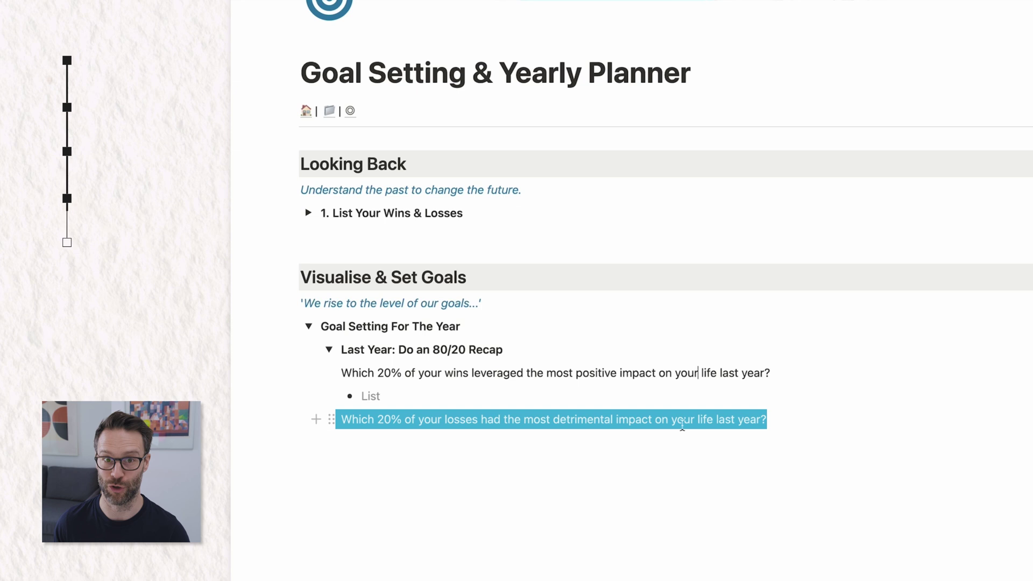
- Add an empty bullet point below each of the two 80/20 questions
left_click(788, 416)
key("Return")
type("/bul")
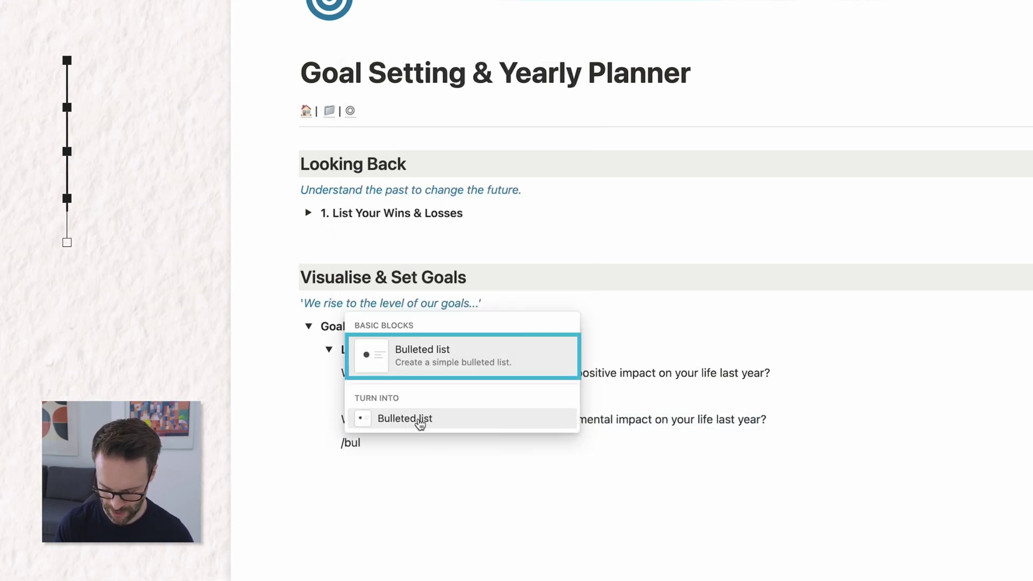
left_click(421, 361)
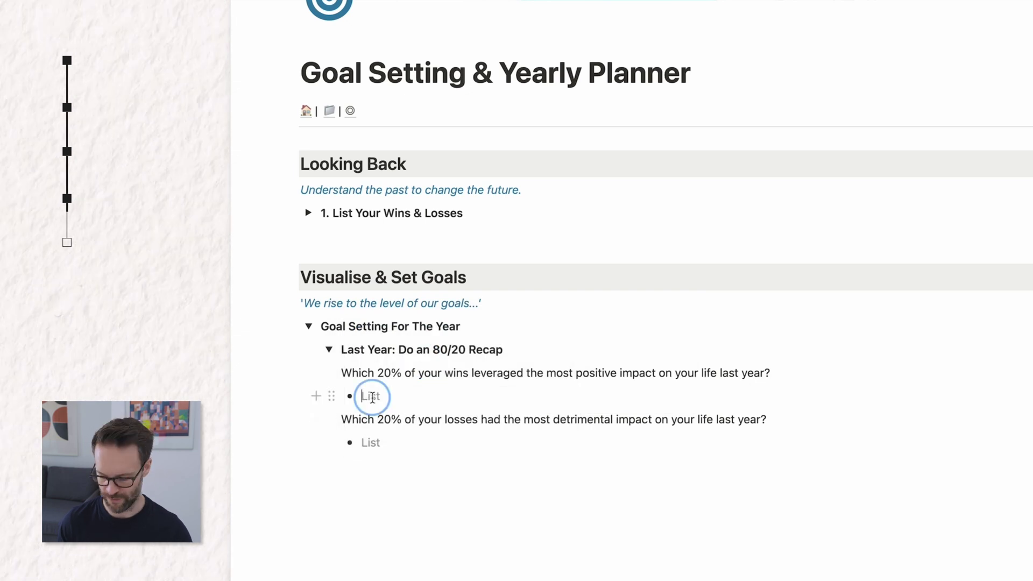
key("Return")
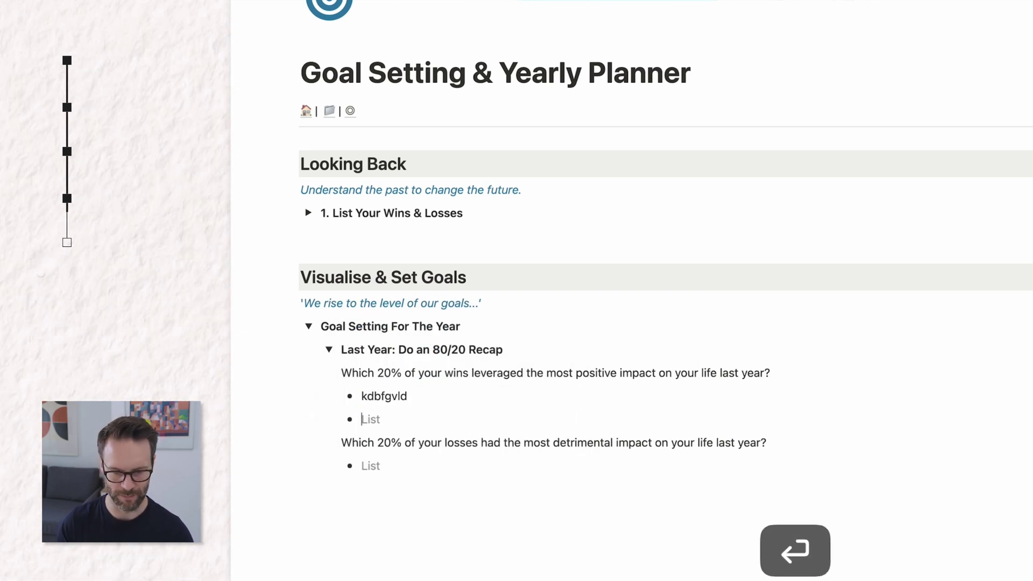
key("Return")
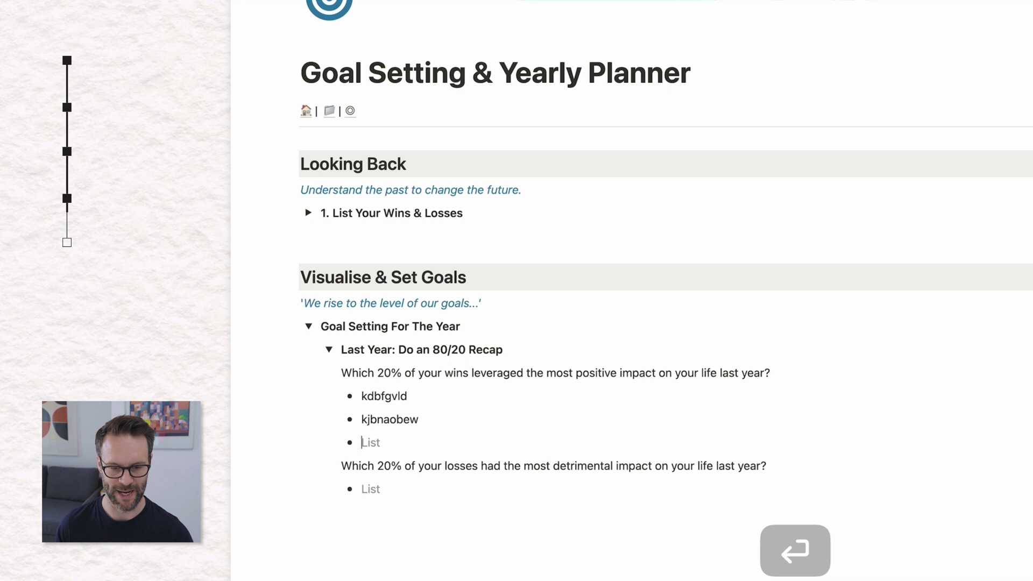
key("super+z")
key("super+z")
- In the reference template, expand List Your Wins & Losses and the 2022 group, then show the Wins view
left_click(310, 212)
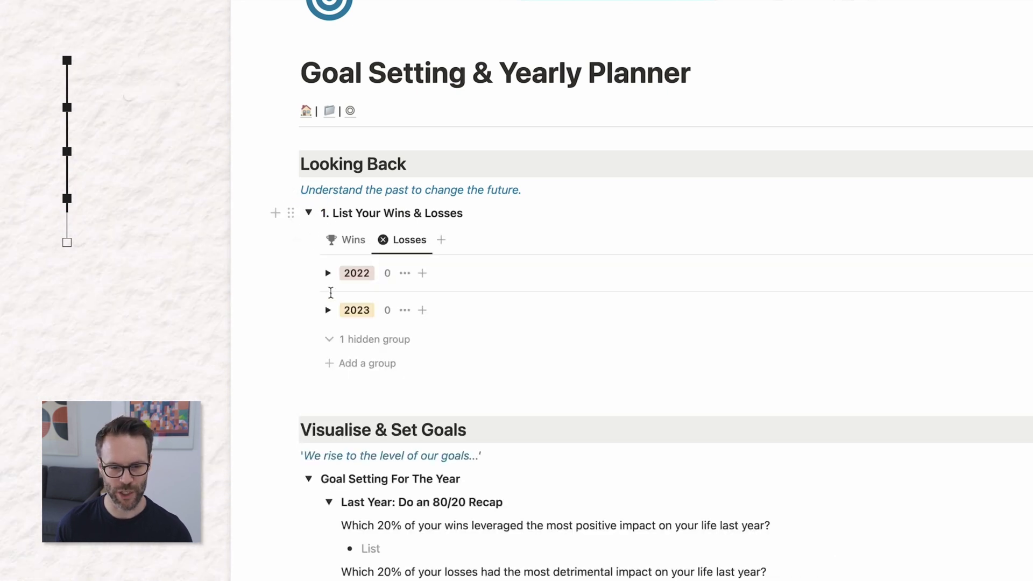
left_click(327, 273)
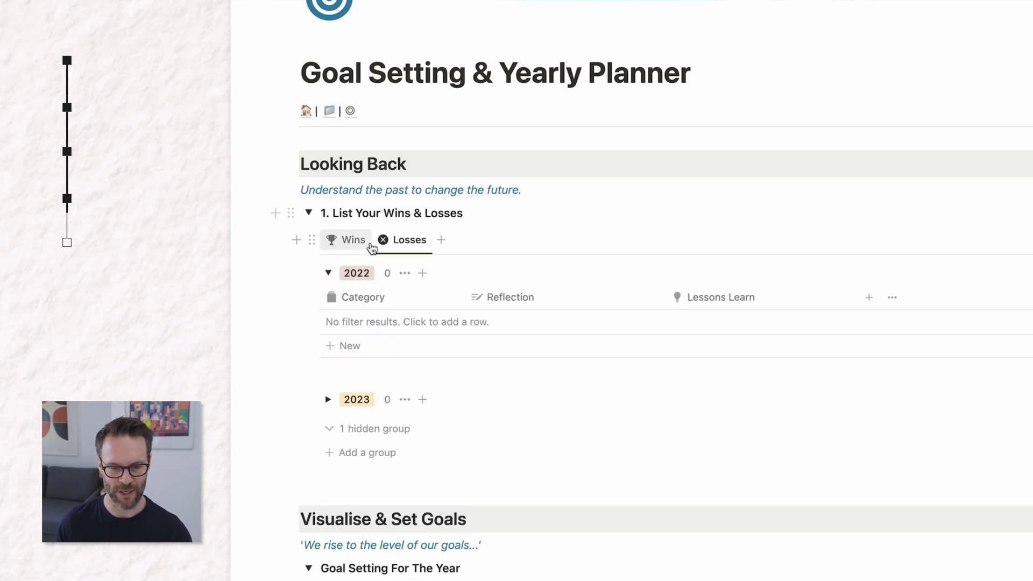
left_click(353, 240)
scroll(478, 367, "down", 5)
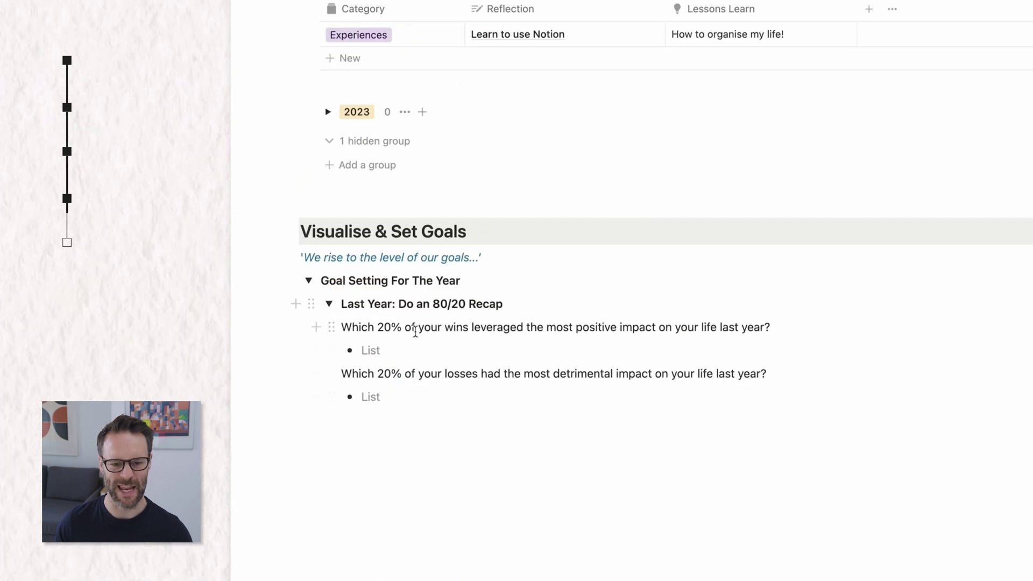
scroll(427, 43, "down", 1)
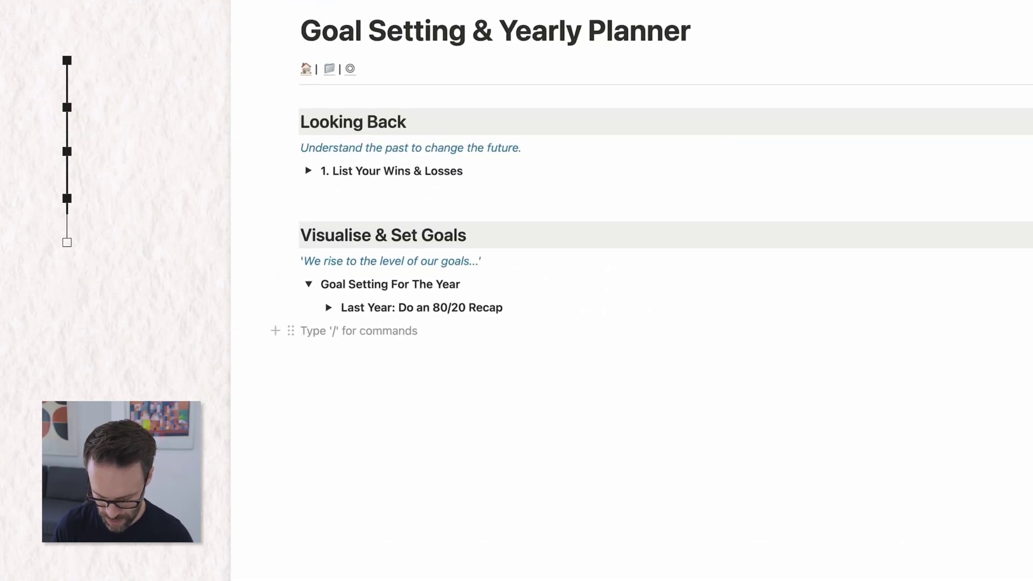
- Add an underlined 'Vision' heading 3 and move it into the Goal Setting For The Year toggle
type("/h3")
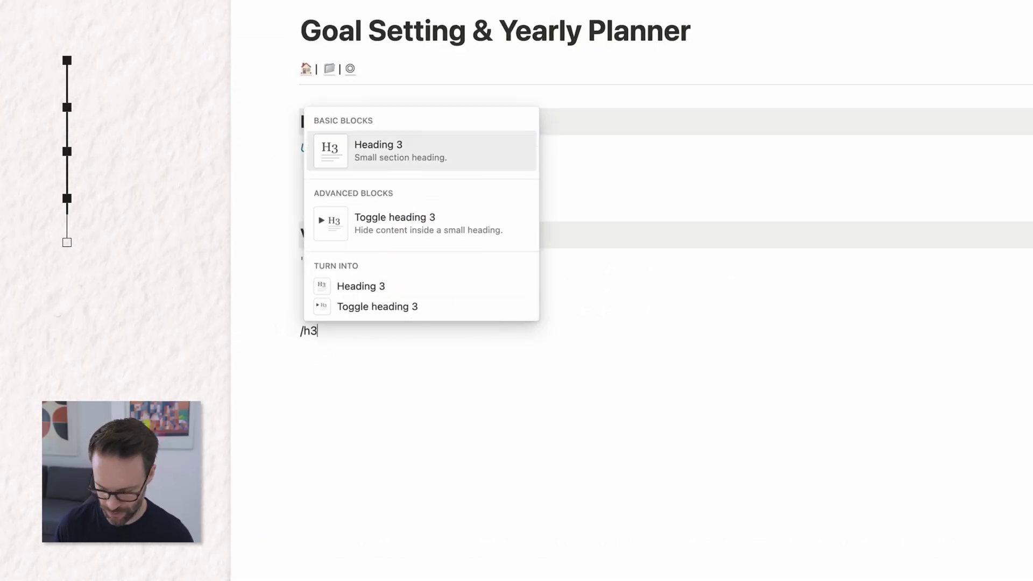
key("Return")
type("Vis")
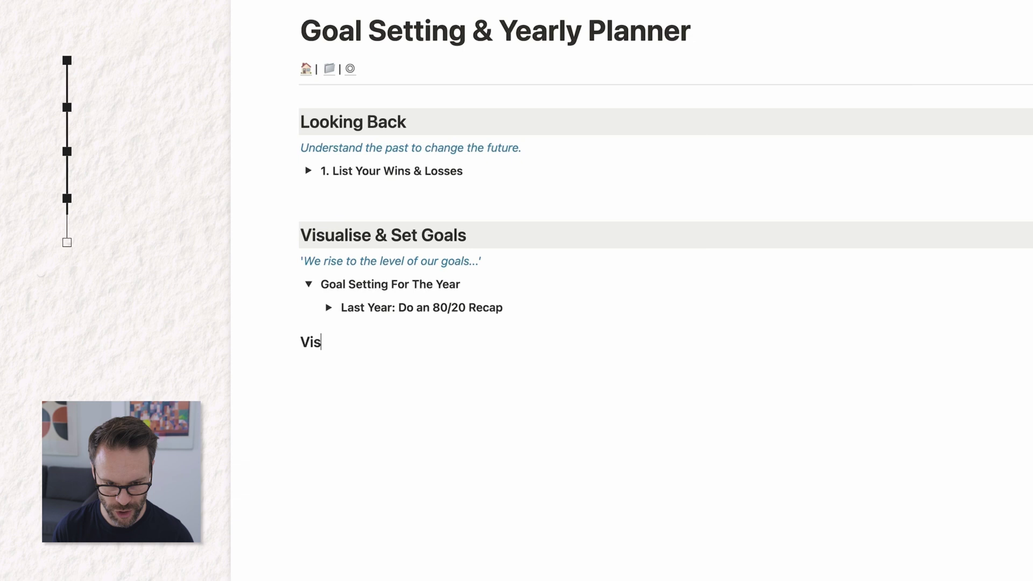
type("ion")
double_click(323, 344)
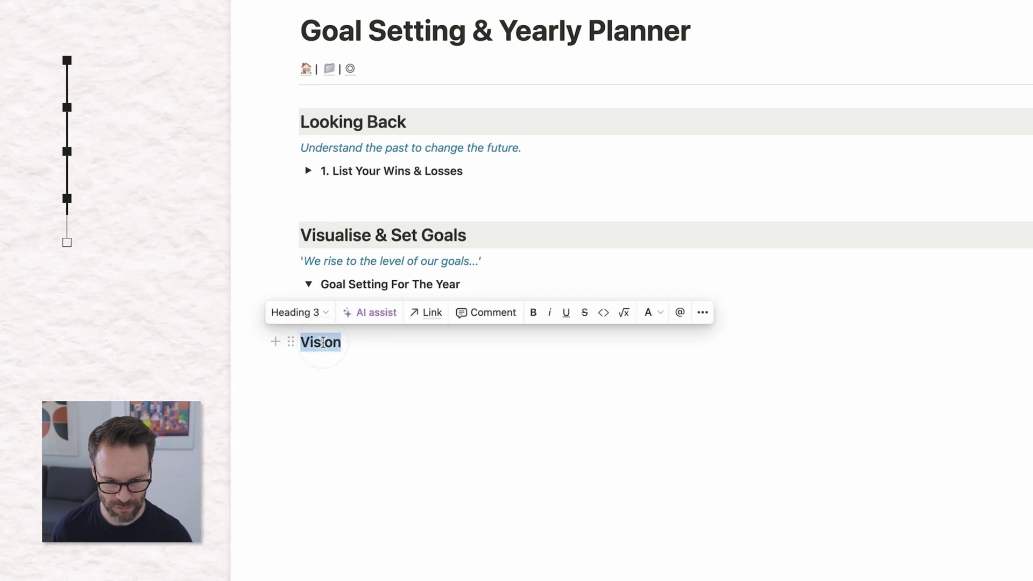
right_click(320, 347)
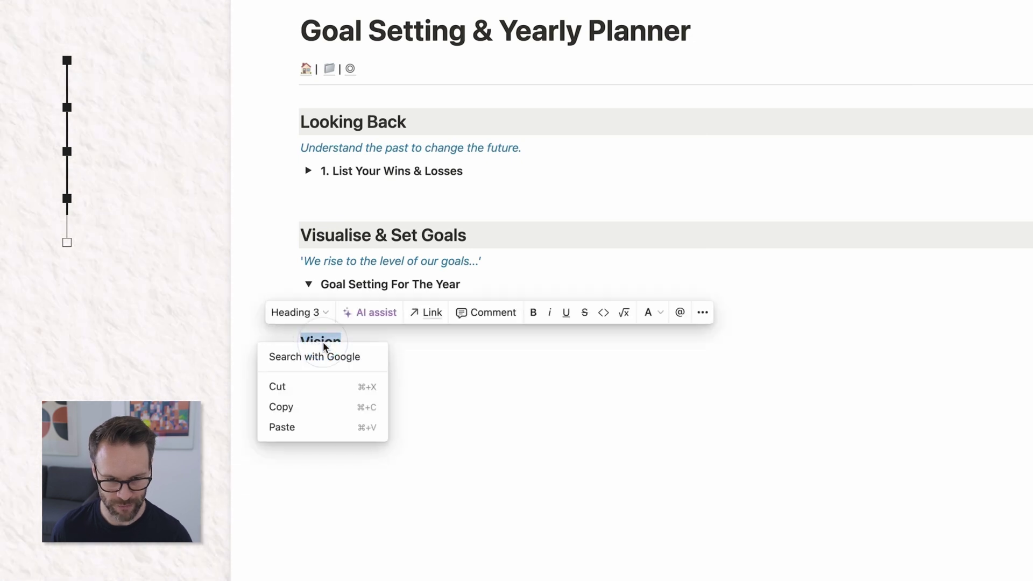
left_click(561, 314)
left_click(308, 286)
left_click_drag(291, 321, 311, 290)
left_click(309, 308)
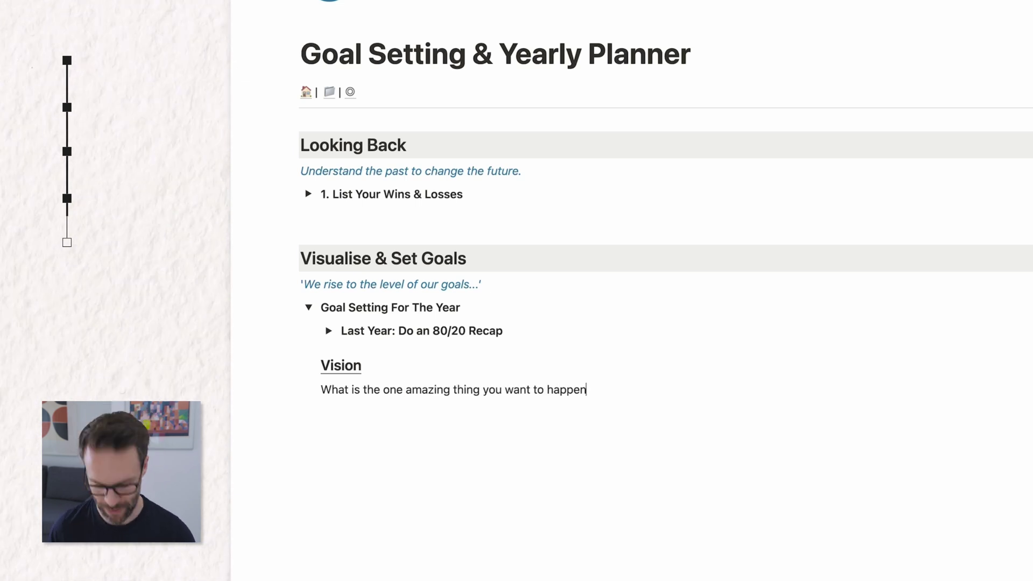
- Finish the question 'What is the one amazing thing you want to happen this year?' and add an empty quote below
type("?")
key("Return")
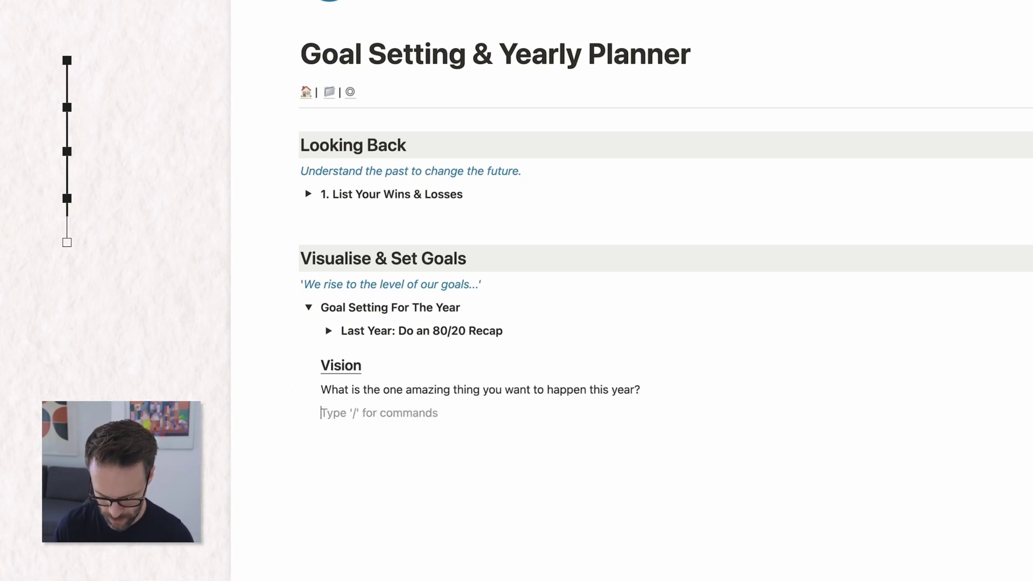
type("/qu")
left_click(387, 160)
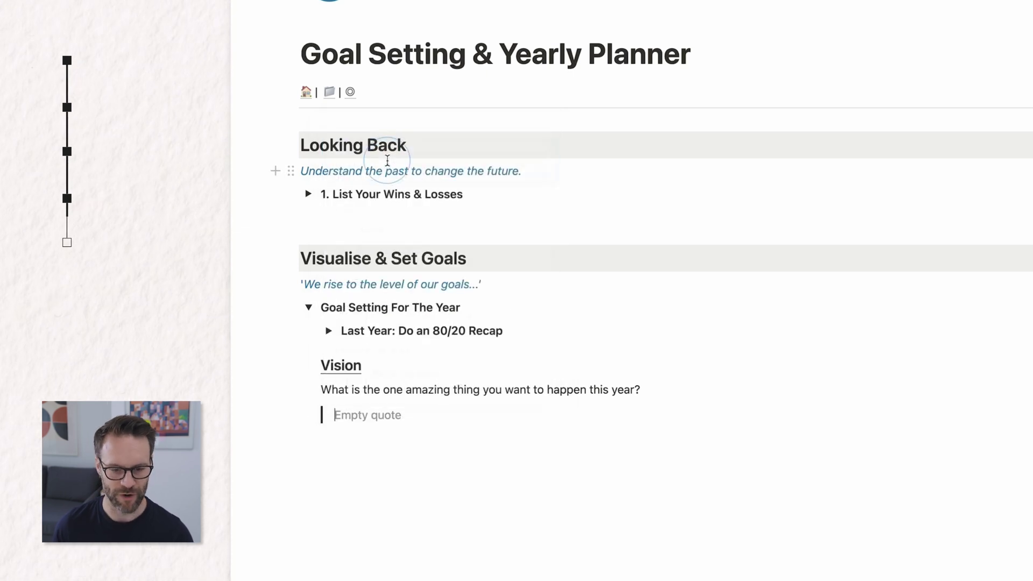
left_click(323, 427)
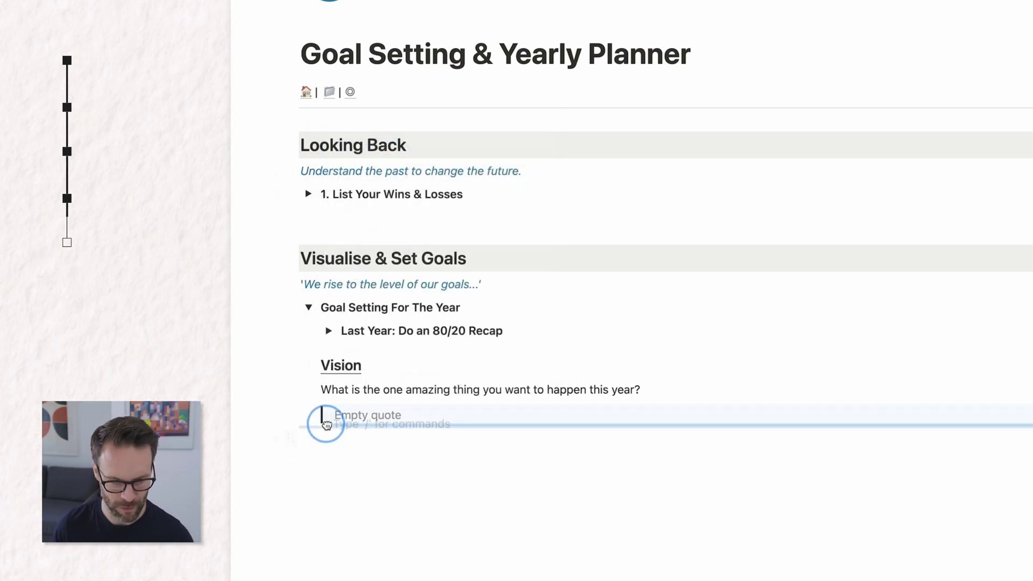
key("Return")
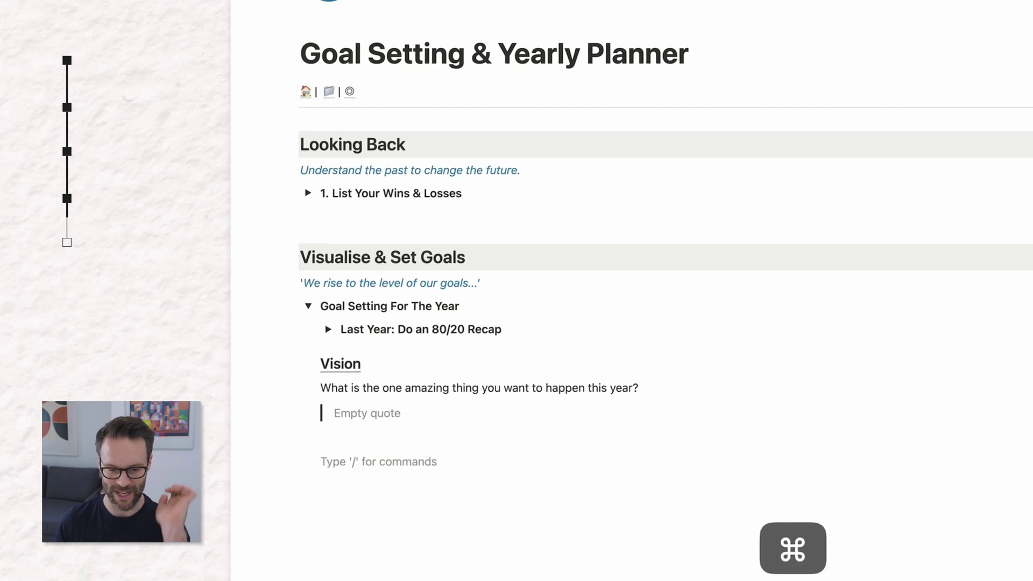
- Paste the Goals for The Year section with its Goal 1 heading into the toggle
type("Goals for The Year Big enough to be scary, but achievable enough that you can believe in them and be inspired to reach. Write them as if they have already happened. Goal 1")
left_click(374, 453)
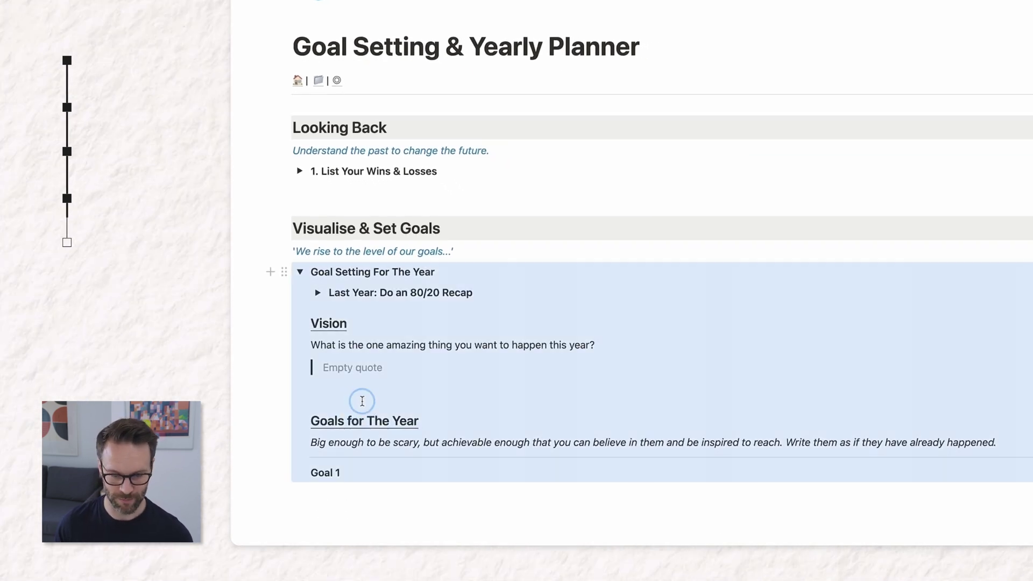
left_click(345, 392)
key("BackSpace")
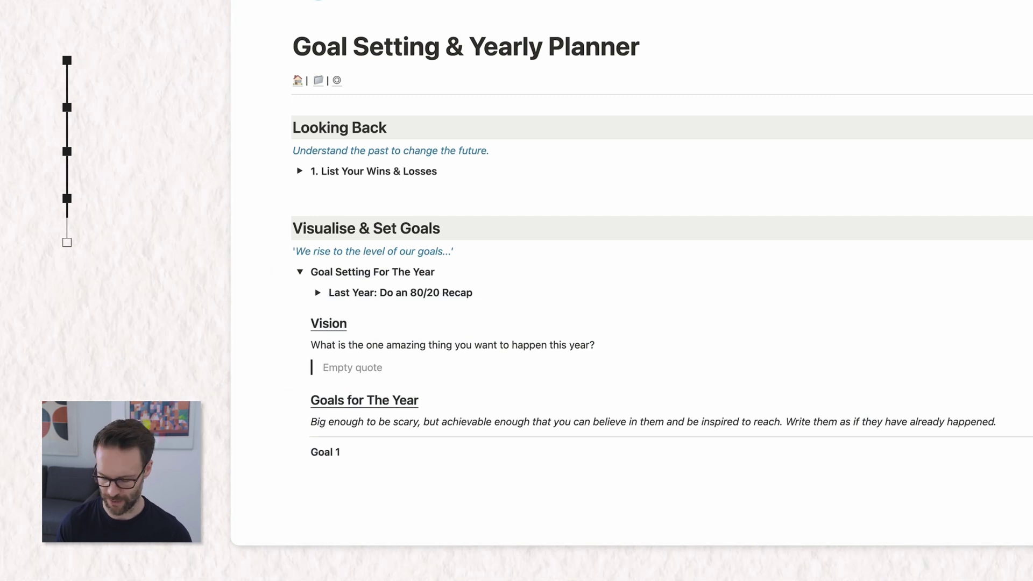
key("super+z")
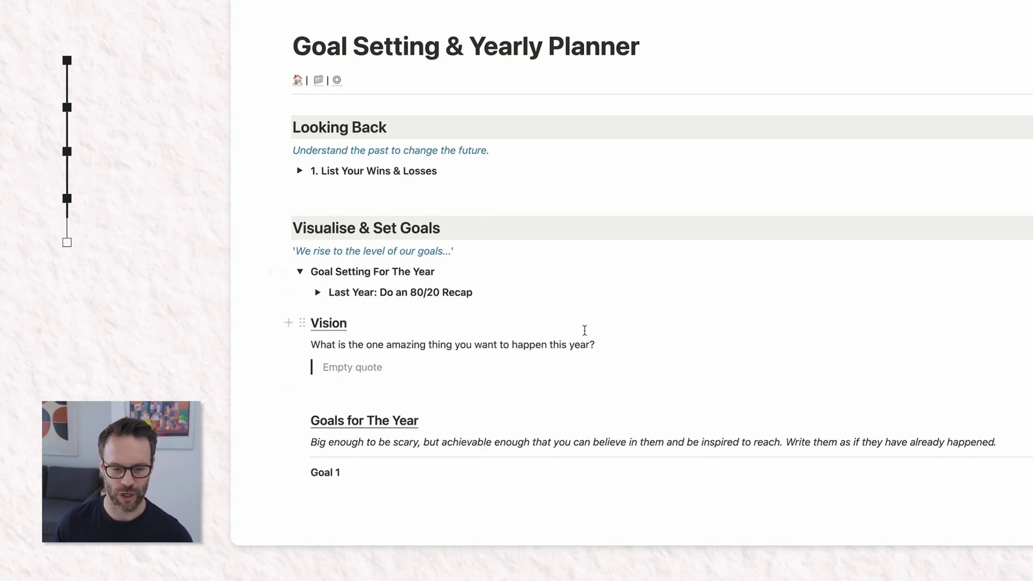
scroll(592, 332, "down", 3)
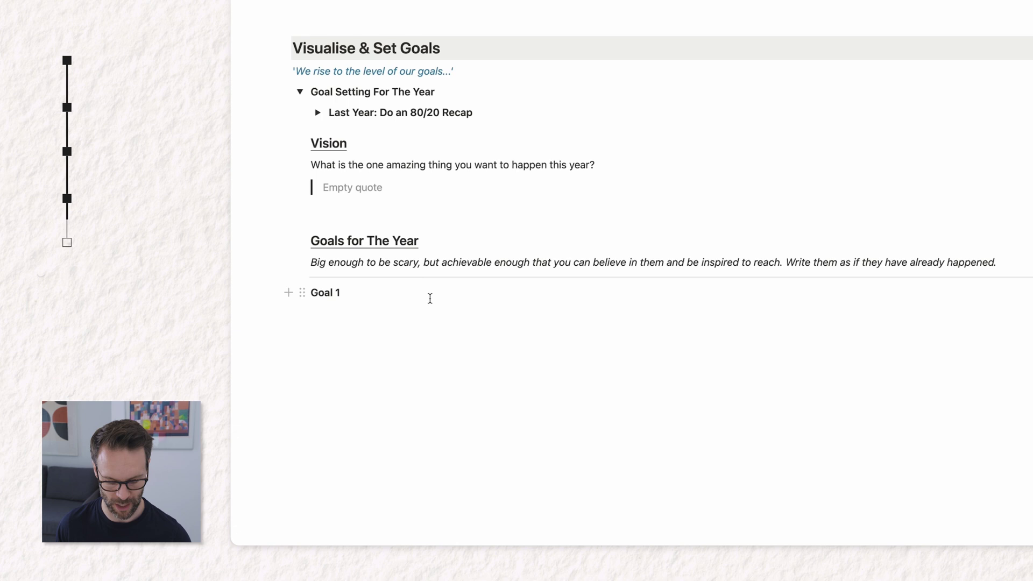
- Add a quote under Goal 1, then a Milestones line, its question, and a numbered list start
key("super+grave")
type("/quo")
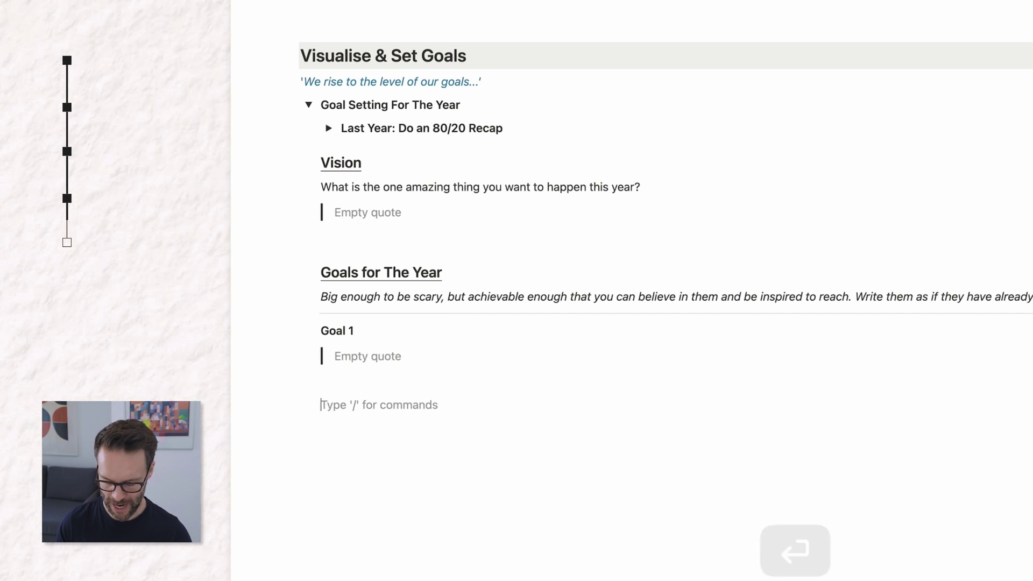
type("Miles")
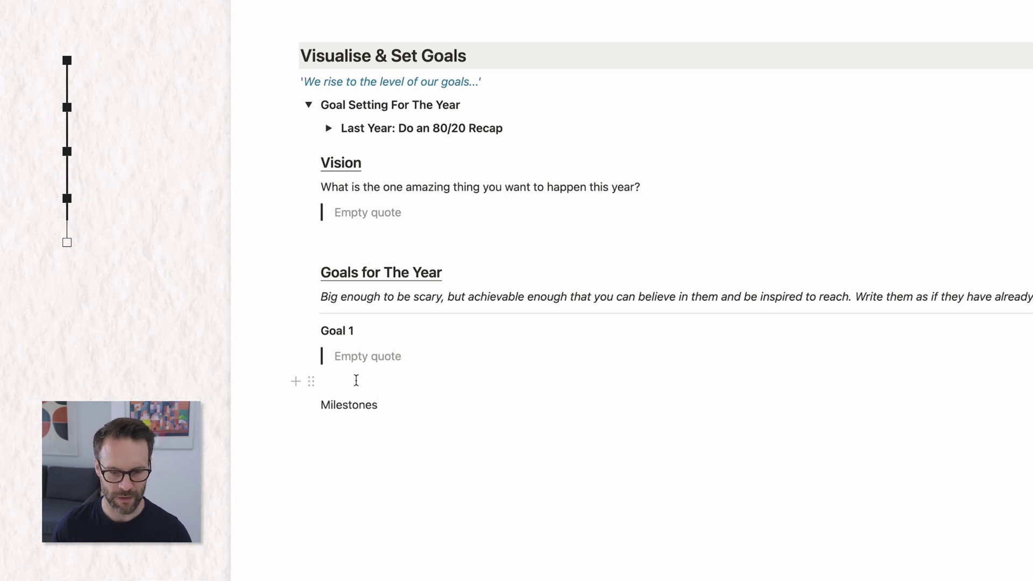
type("tones")
key("Return")
type("What achievements will you need to hit in order to reach the goal over the year?")
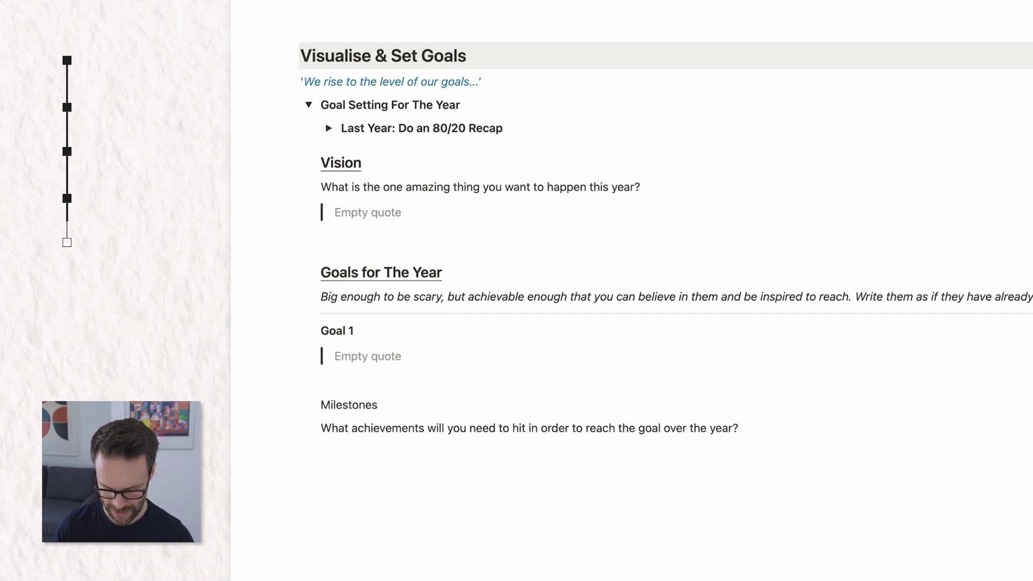
key("Return")
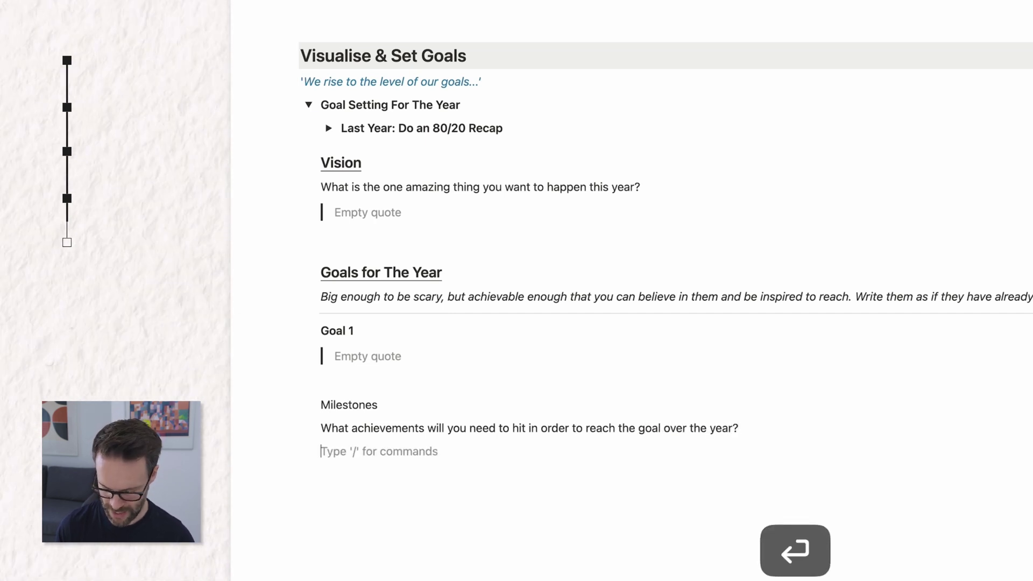
type("1.")
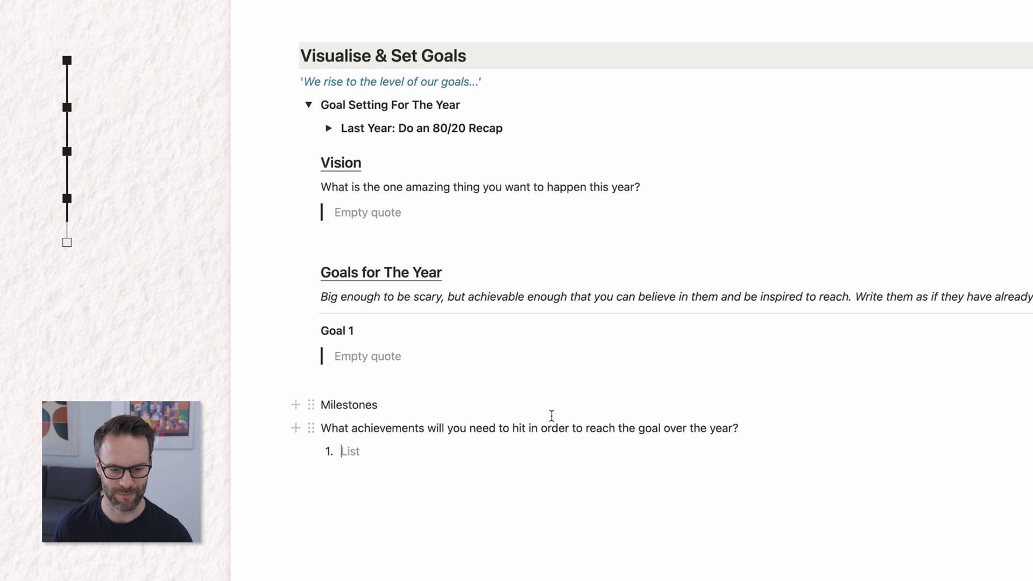
- Bold 'Milestones', paste the italic achievements hint, and create three empty numbered items
double_click(349, 404)
key("super+b")
left_click(785, 458)
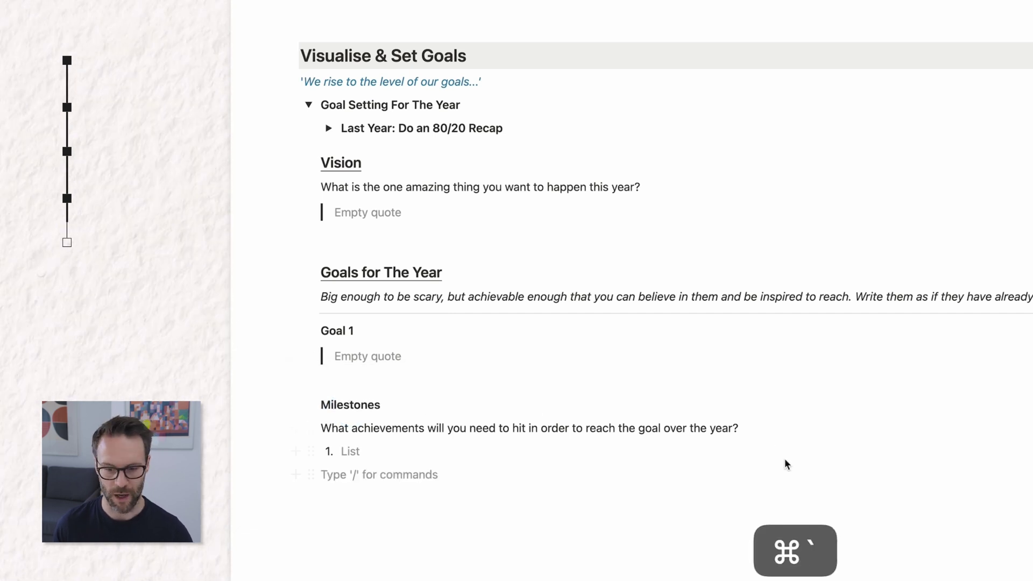
left_click(769, 427)
key("Return")
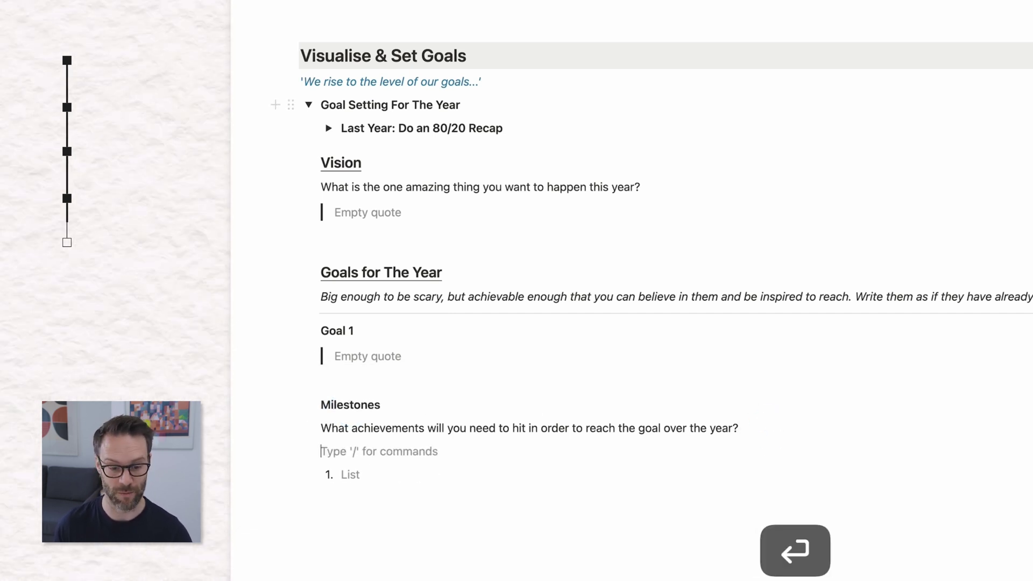
type("(specific and tangible achievements that would get you to your goal)")
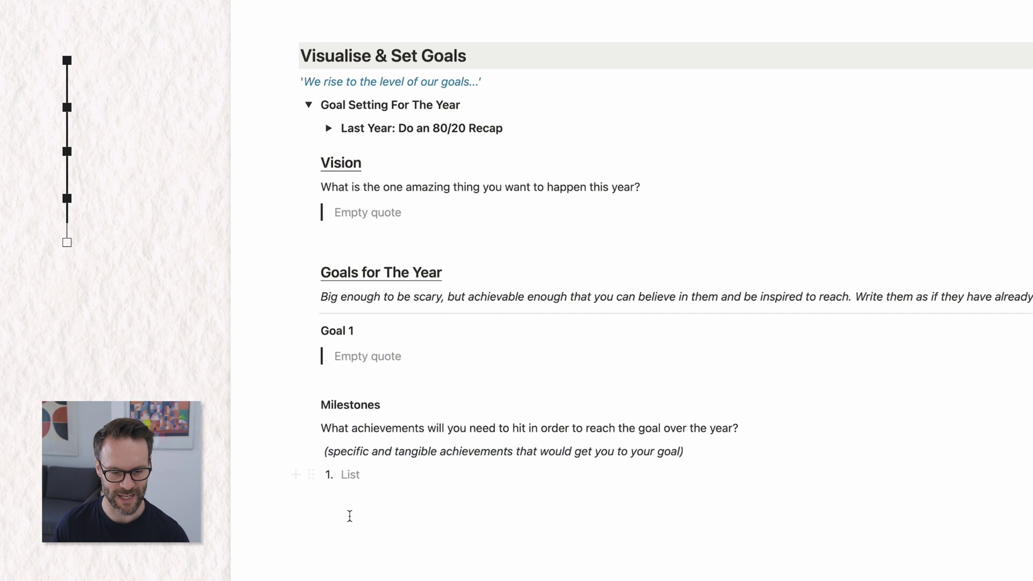
key("Return")
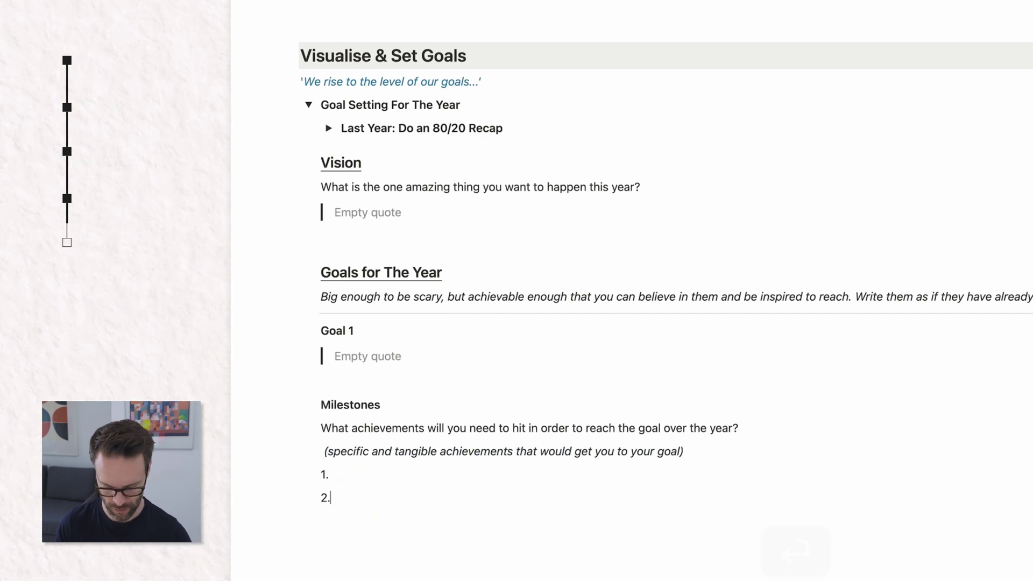
key("Return")
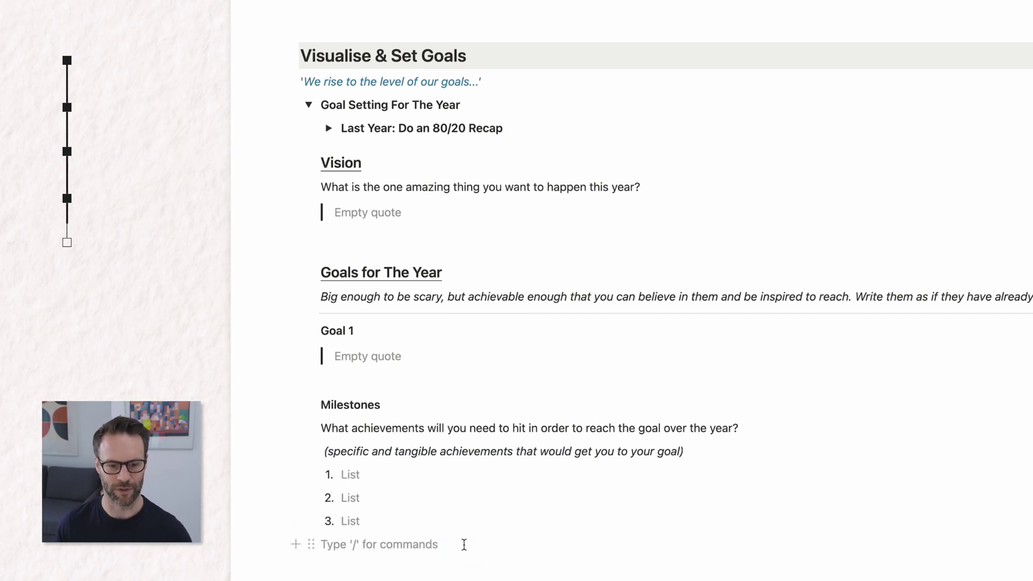
key("Return")
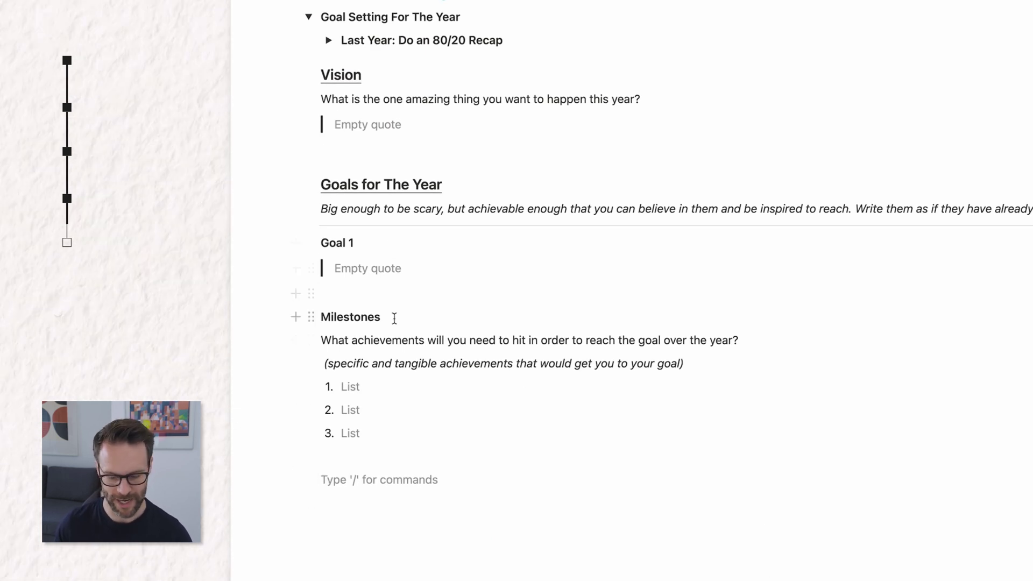
- Insert a simple table below the Milestones list with Obstacles and Solutions column headers
key("BackSpace")
type("/tab")
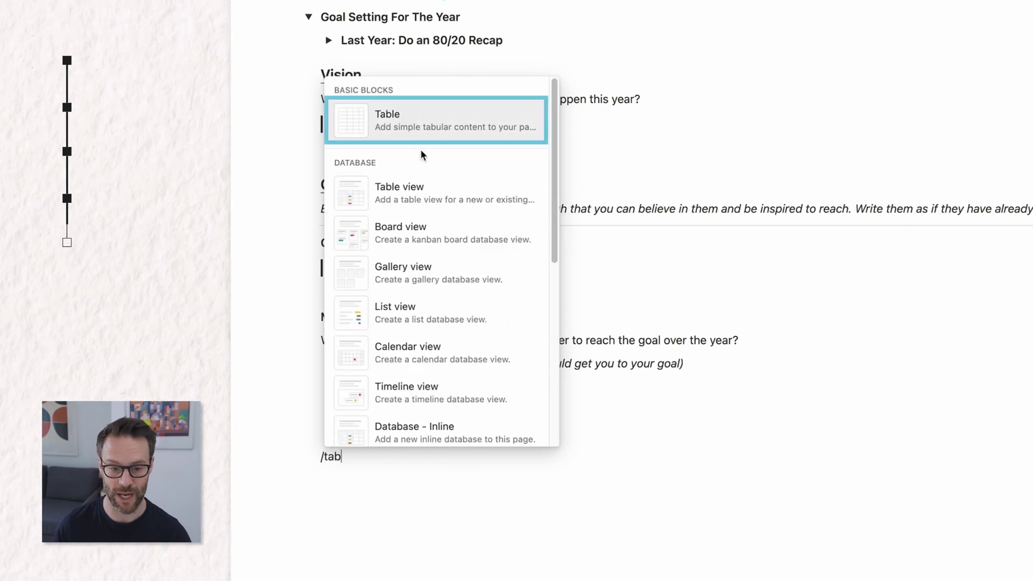
key("Return")
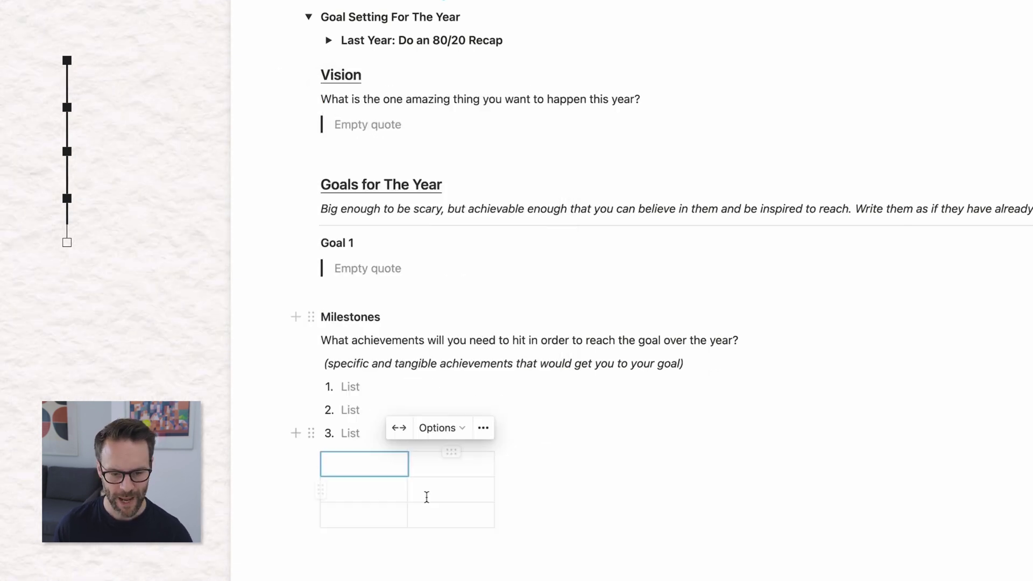
type("Obsrt")
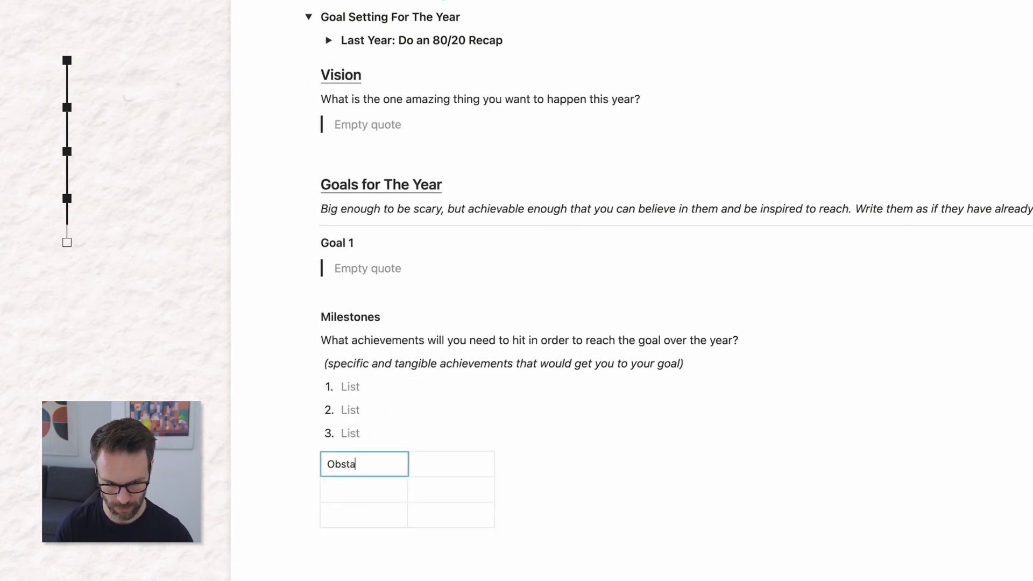
type("cles")
left_click(442, 466)
type("Solutions")
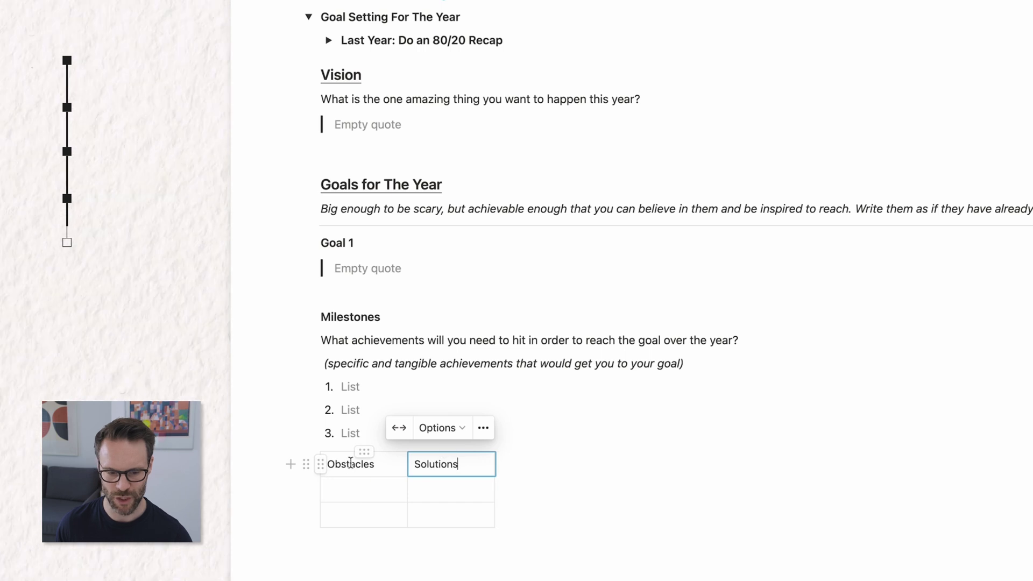
- Turn the table's top row into a header row with a blue background
left_click(365, 455)
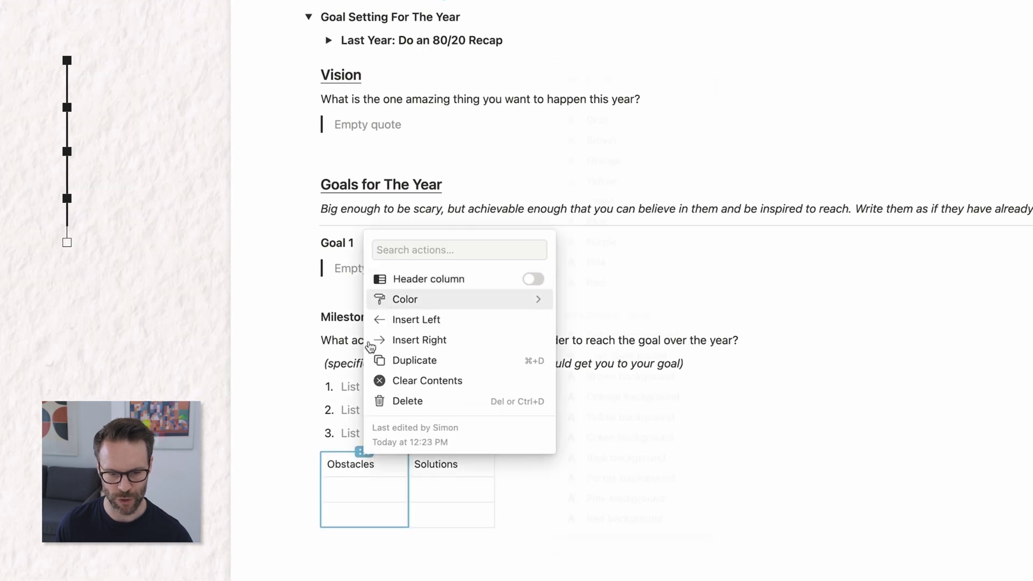
mouse_move(401, 303)
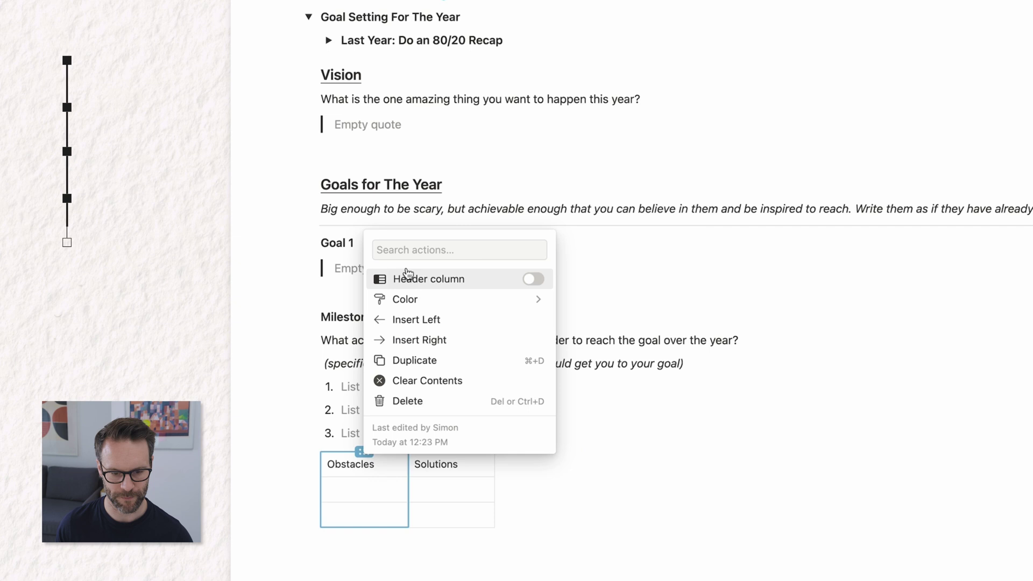
left_click(315, 469)
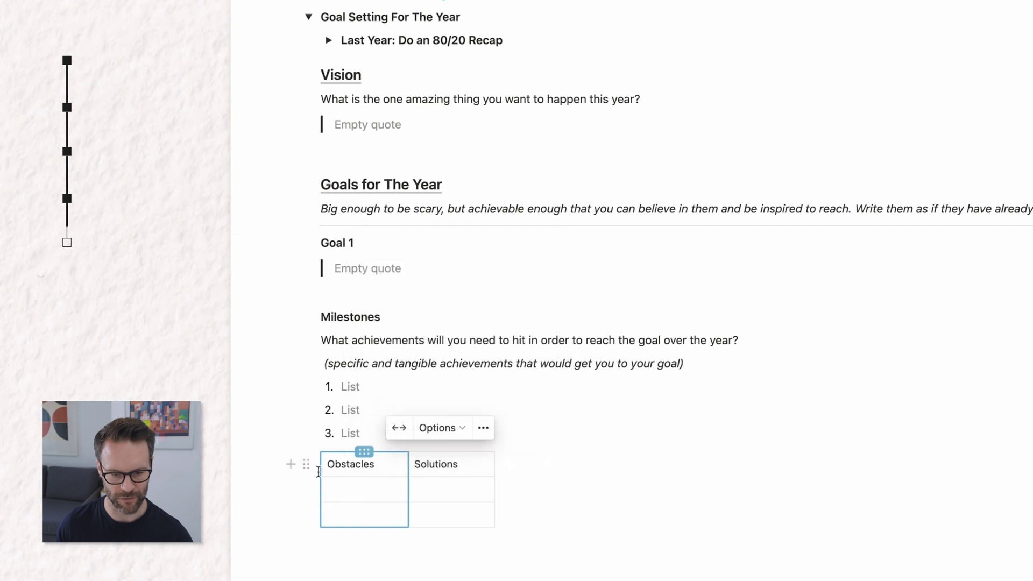
left_click(339, 465)
left_click(321, 490)
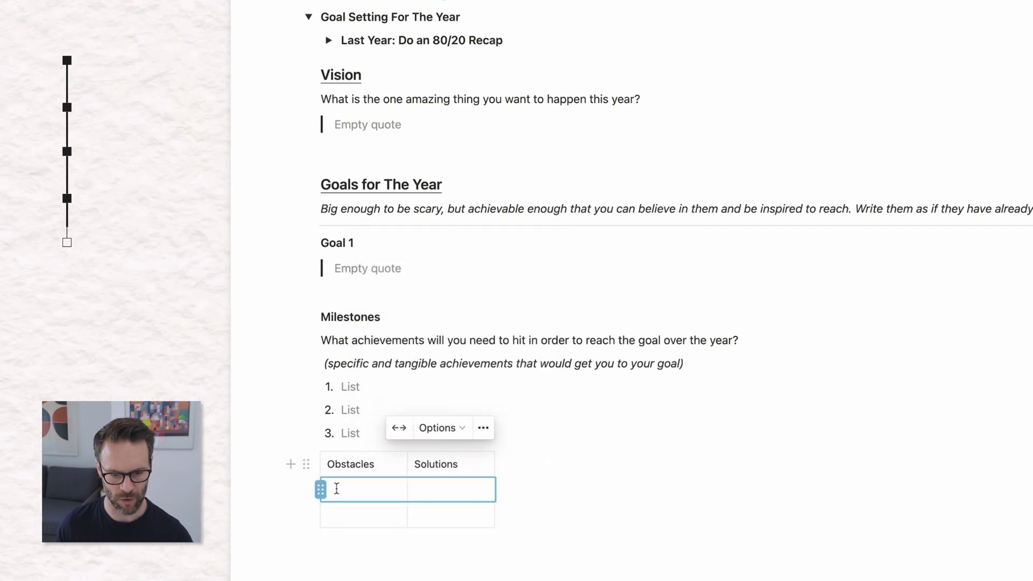
left_click(321, 463)
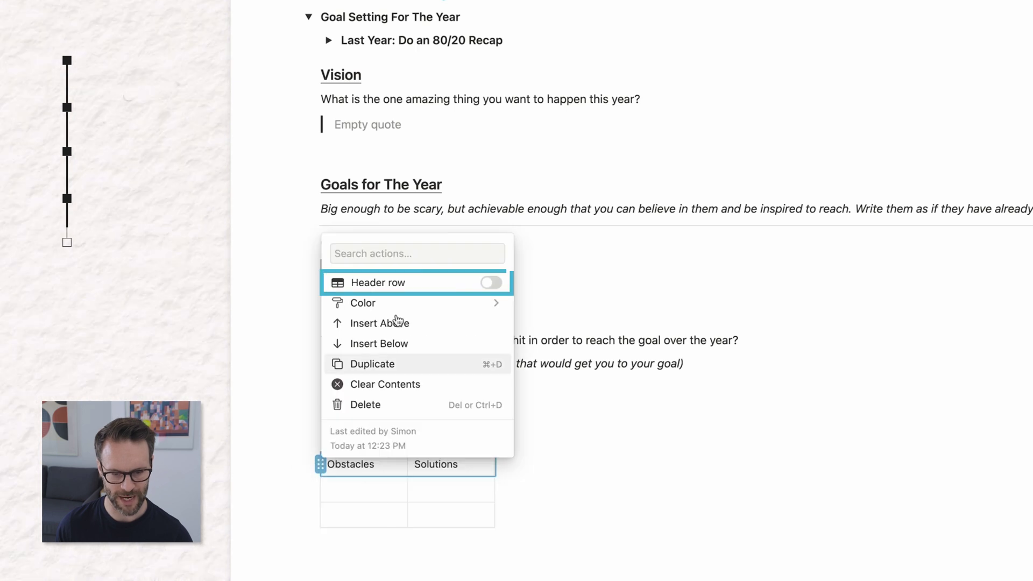
mouse_move(458, 303)
left_click(491, 282)
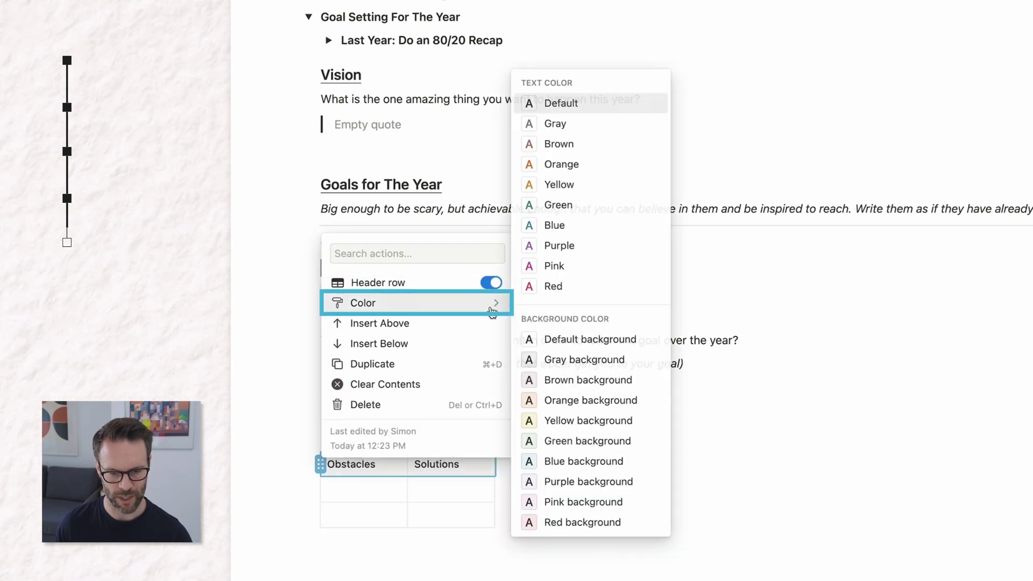
left_click(593, 462)
- Fit the table to page width and resize the Obstacles and Solutions columns
left_click(795, 470)
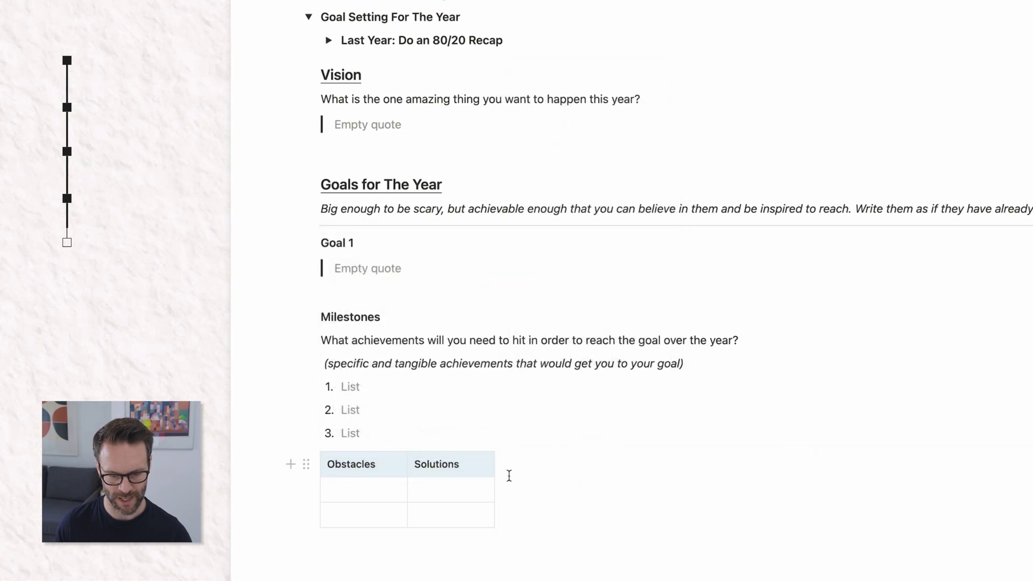
left_click(451, 451)
left_click(398, 427)
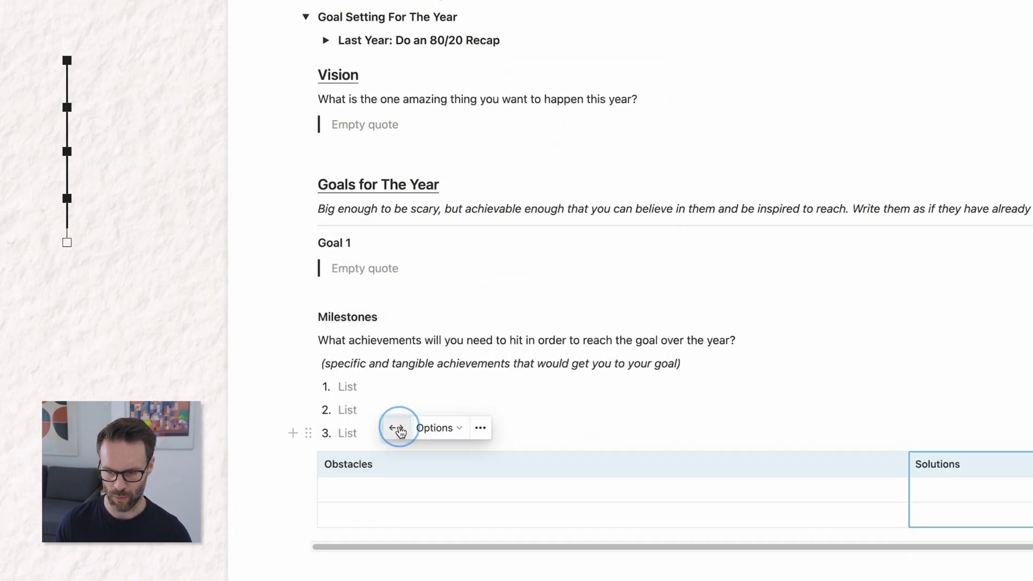
left_click_drag(506, 463, 155, 475)
left_click_drag(829, 486, 549, 486)
left_click_drag(873, 487, 811, 489)
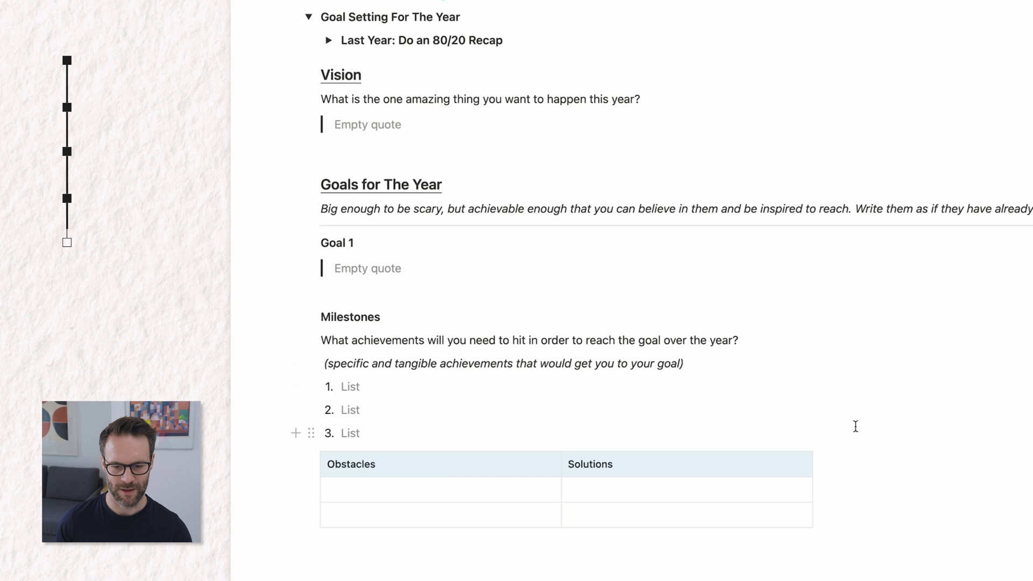
- Change the header row's background from blue to gray
scroll(550, 390, "down", 2)
left_click(320, 372)
mouse_move(490, 436)
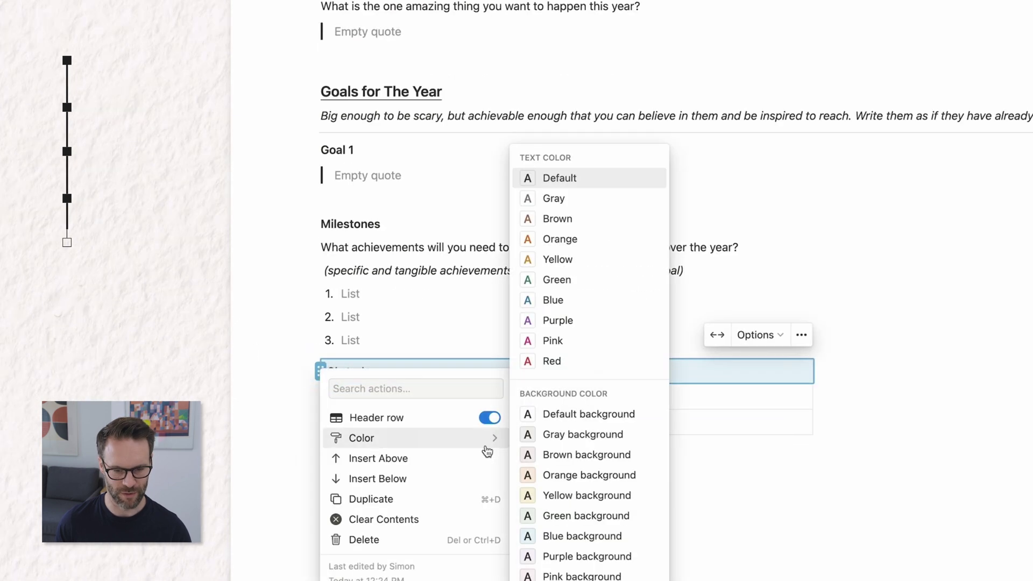
left_click(581, 434)
left_click(565, 317)
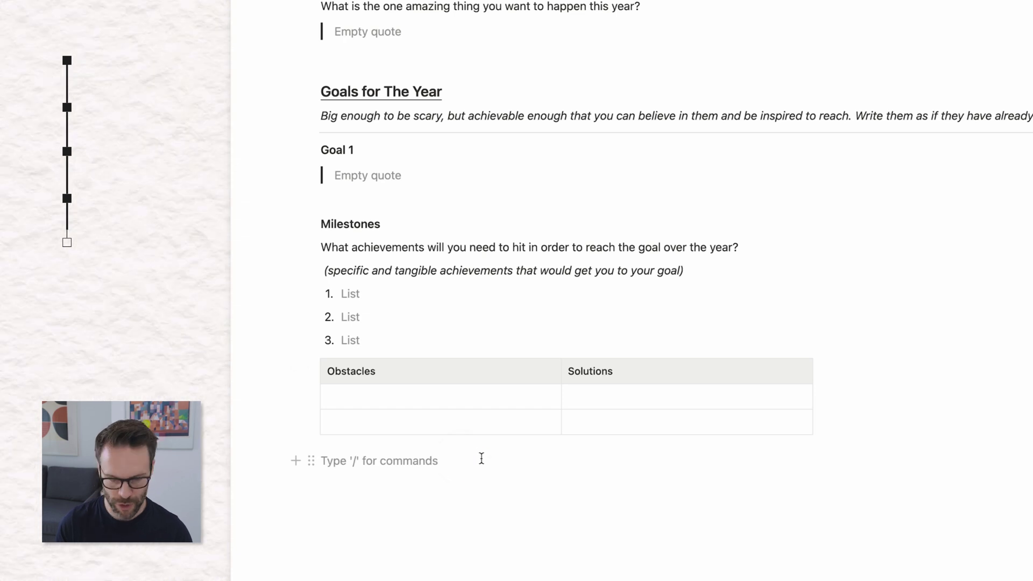
- Add an empty line below the table and copy the whole Goals for The Year section
left_click(325, 461)
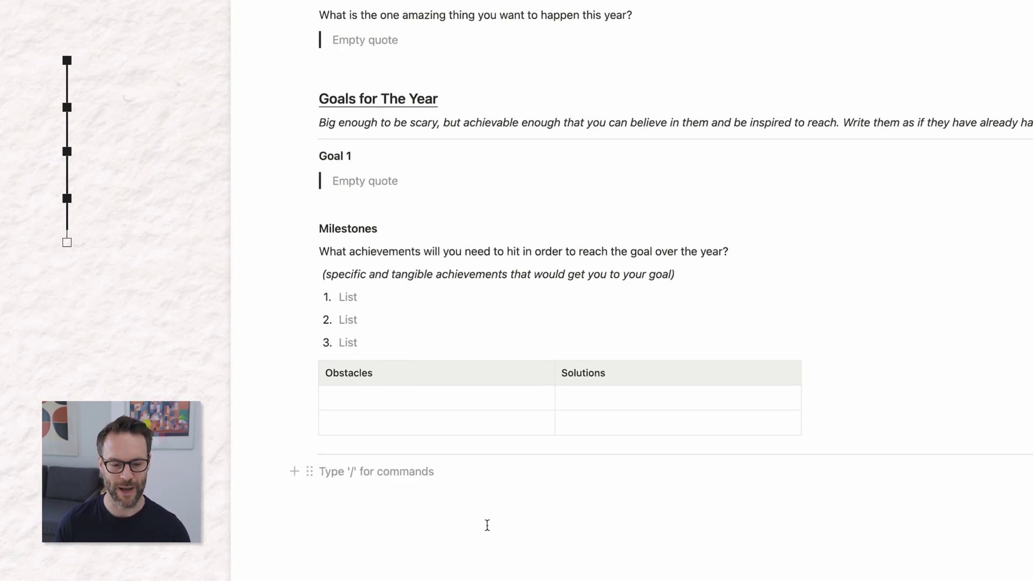
left_click(311, 92)
left_click_drag(279, 222, 484, 468)
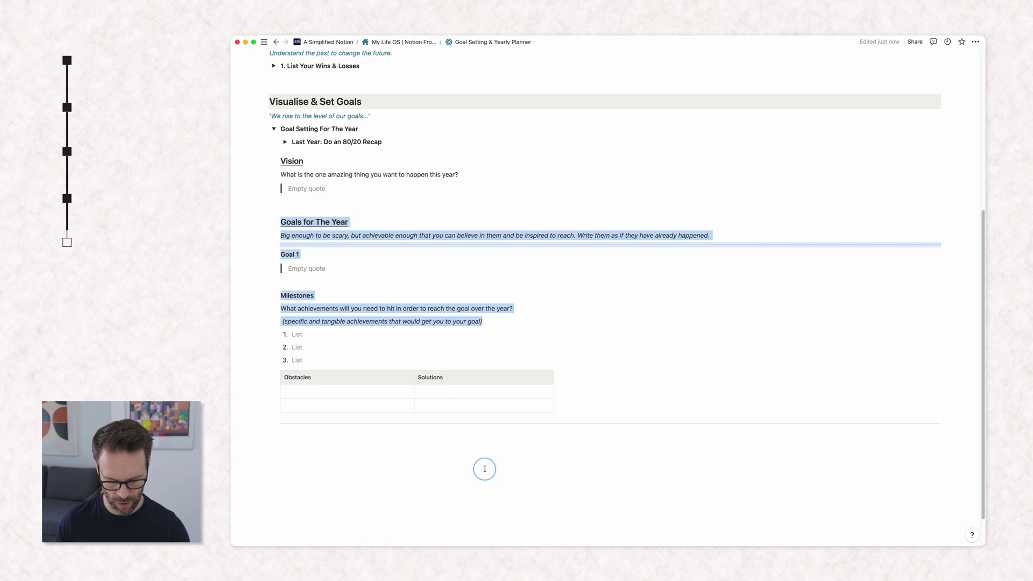
key("super+c")
- Paste the copied Goals section below the table and duplicate its Obstacles table
left_click(335, 440)
key("super+v")
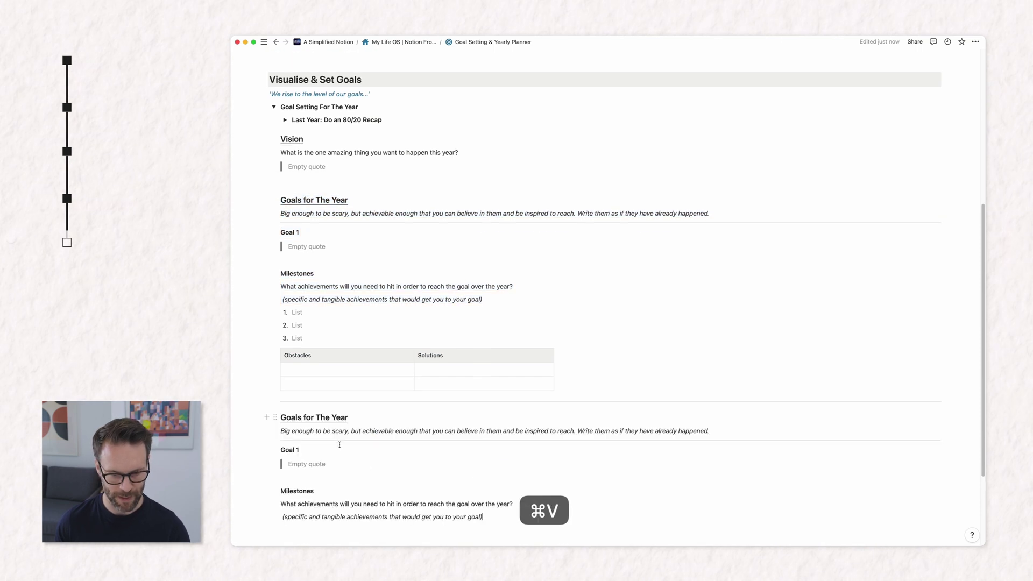
scroll(272, 224, "down", 1)
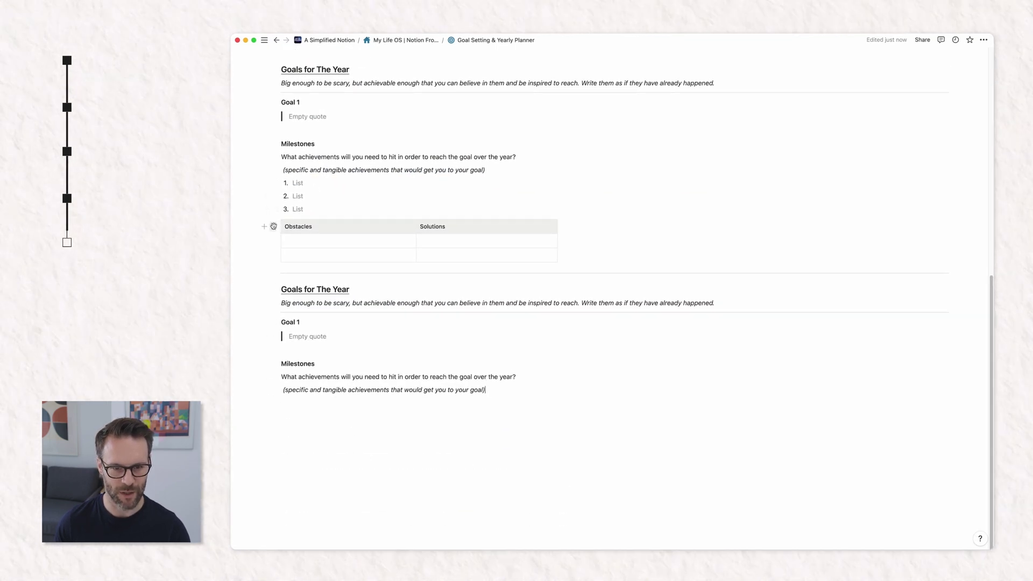
left_click(272, 225)
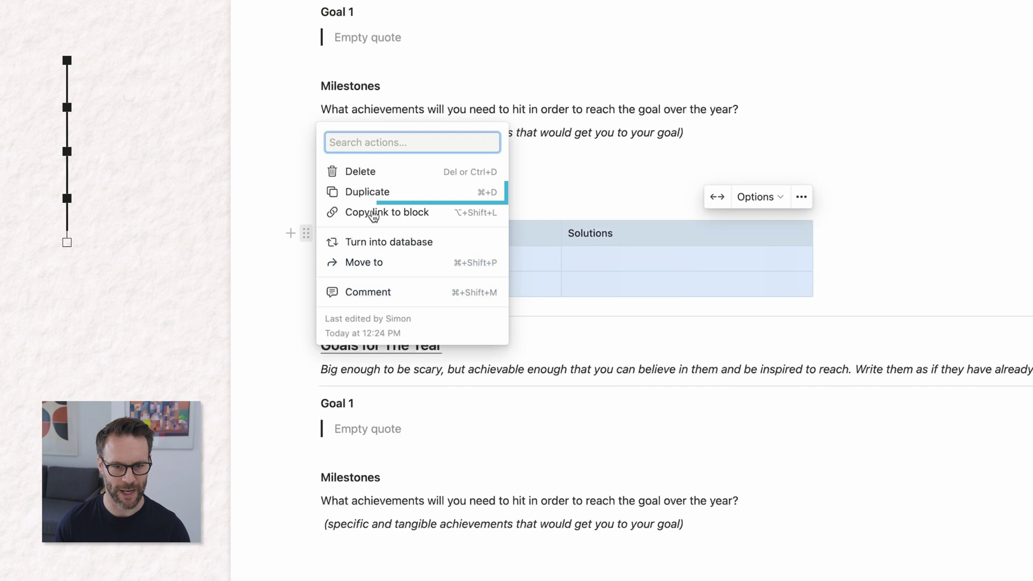
left_click(367, 192)
scroll(309, 282, "down", 3)
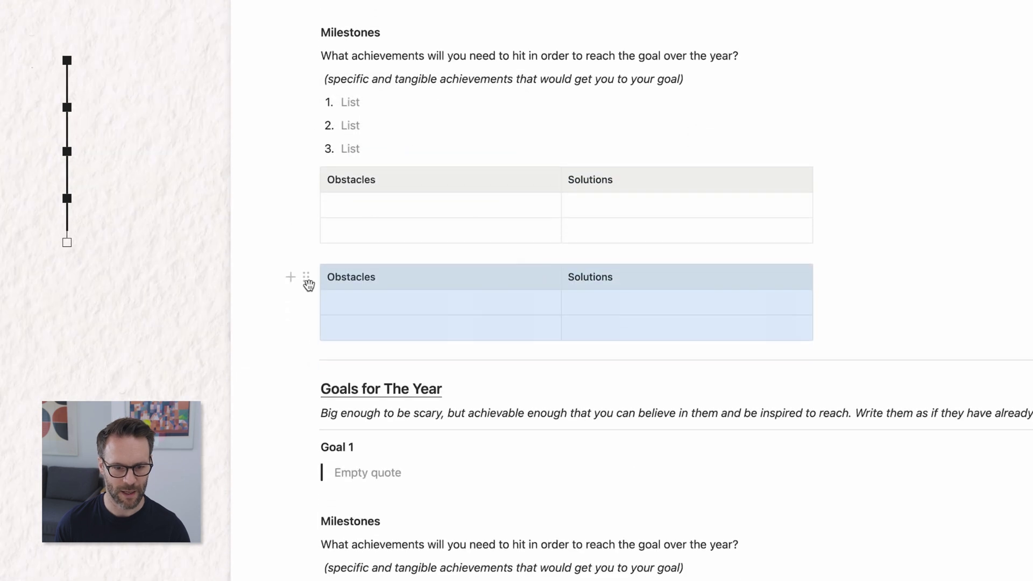
left_click_drag(308, 281, 380, 509)
- Add numbered items 1, 2 and 3 under the copied Milestones prompt
left_click(699, 331)
key("Return")
type("1.")
key("Return")
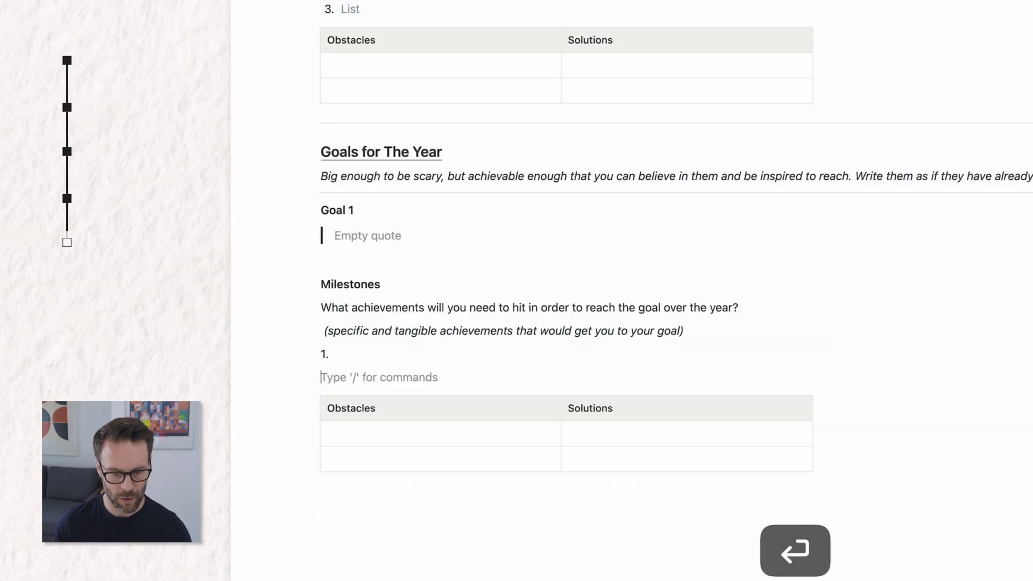
type("2.")
key("Return")
type("3.")
key("Return")
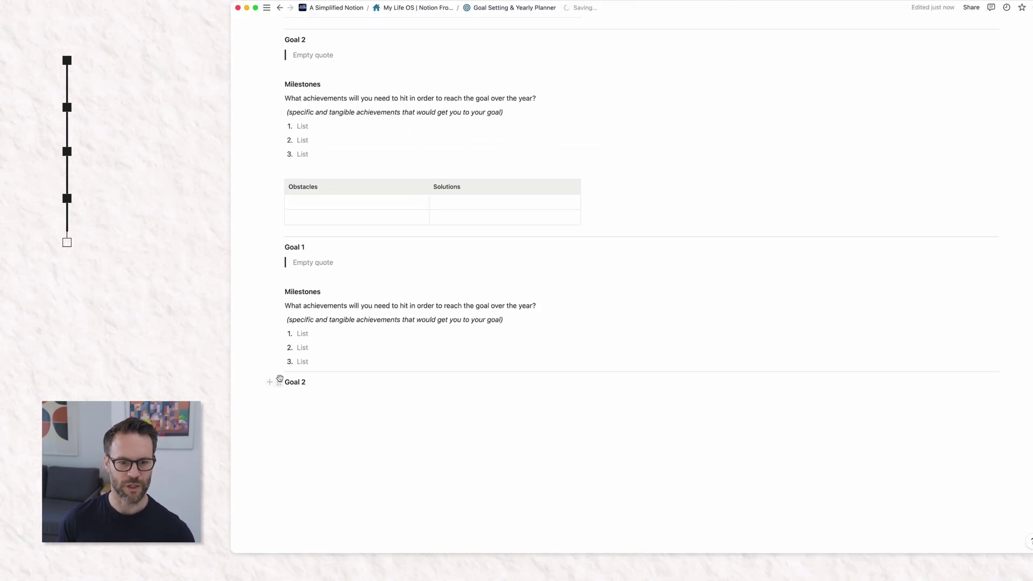
- Undo a misplaced duplicate table move, then collapse the Goal Setting For The Year toggle
key("super+d")
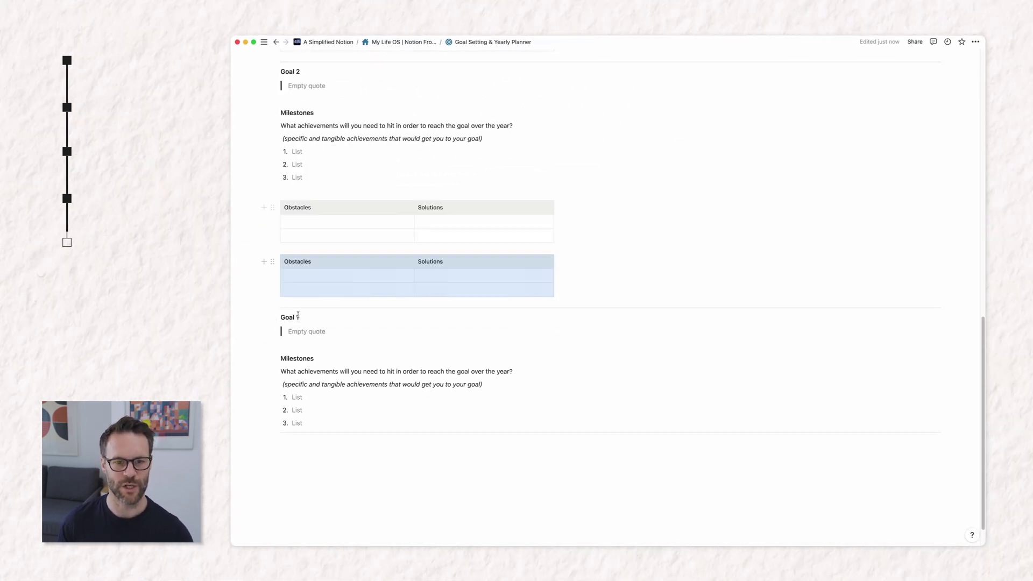
left_click_drag(267, 255, 324, 405)
key("Return")
key("super+z")
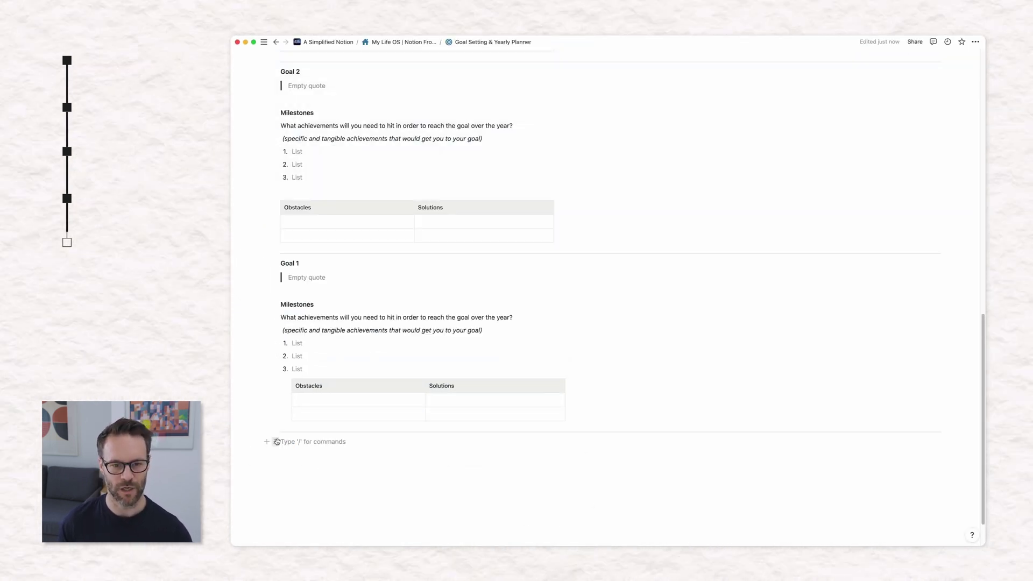
key("Escape")
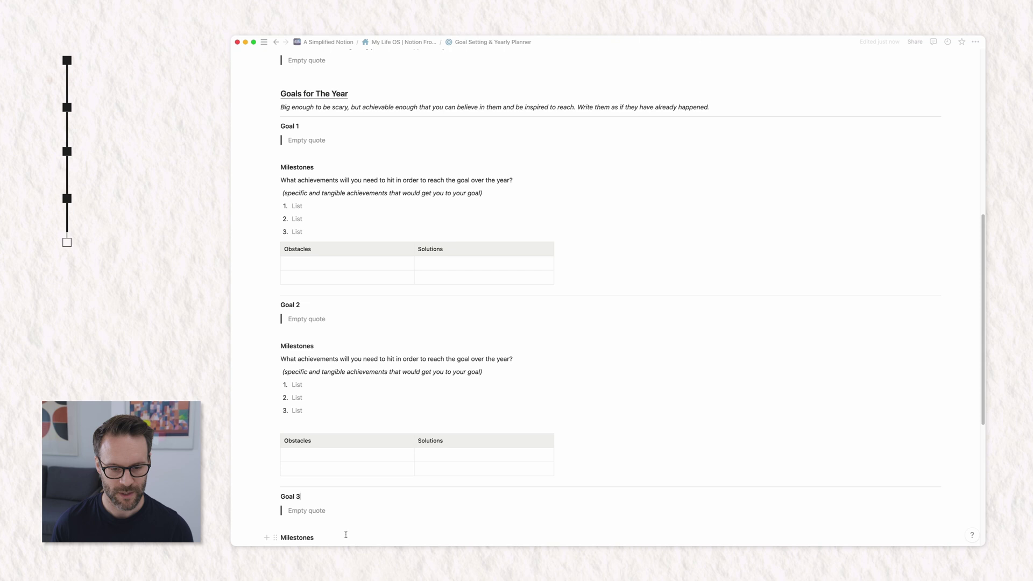
scroll(346, 534, "down", 5)
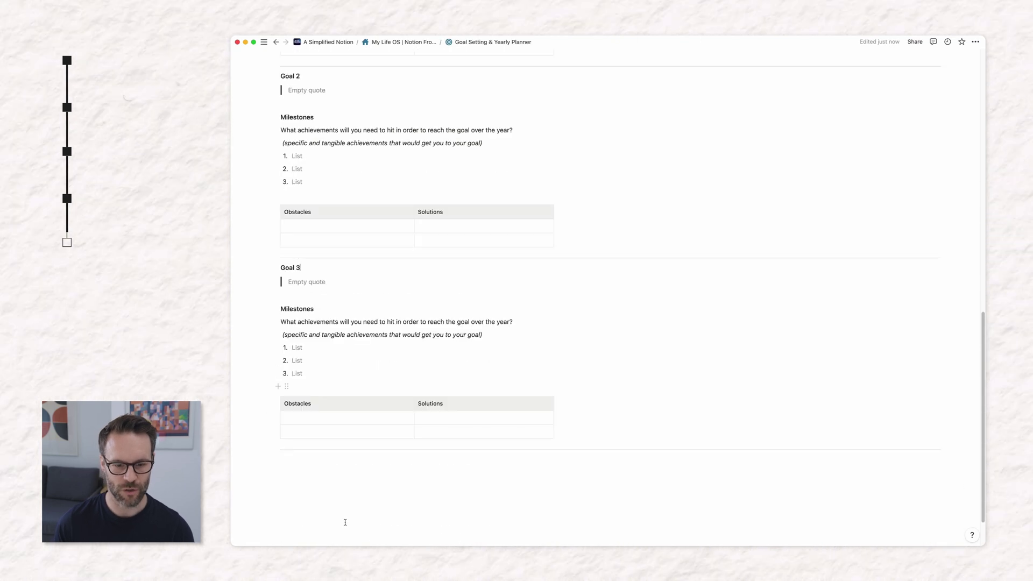
scroll(347, 520, "up", 15)
scroll(347, 520, "down", 5)
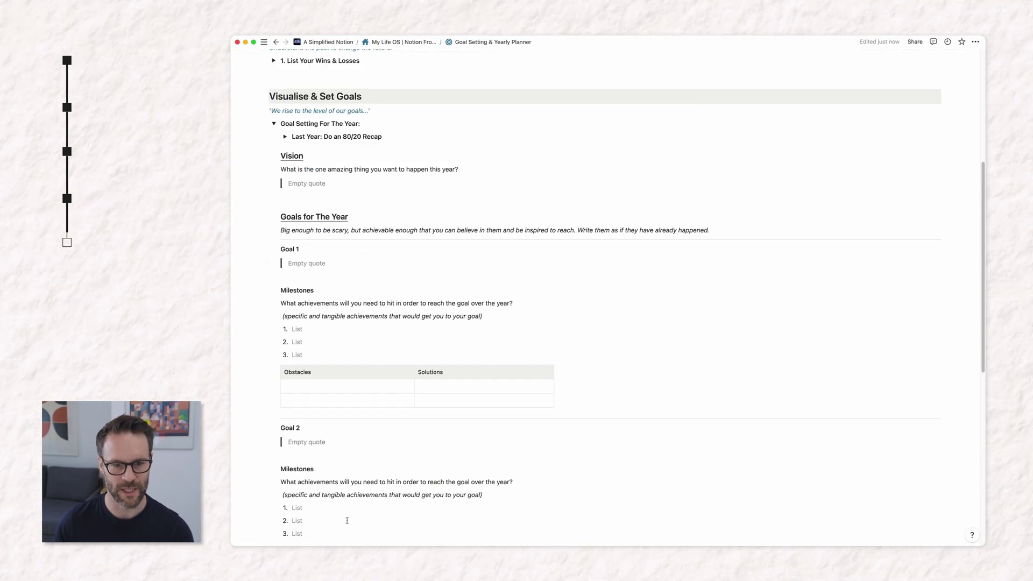
scroll(309, 328, "up", 2)
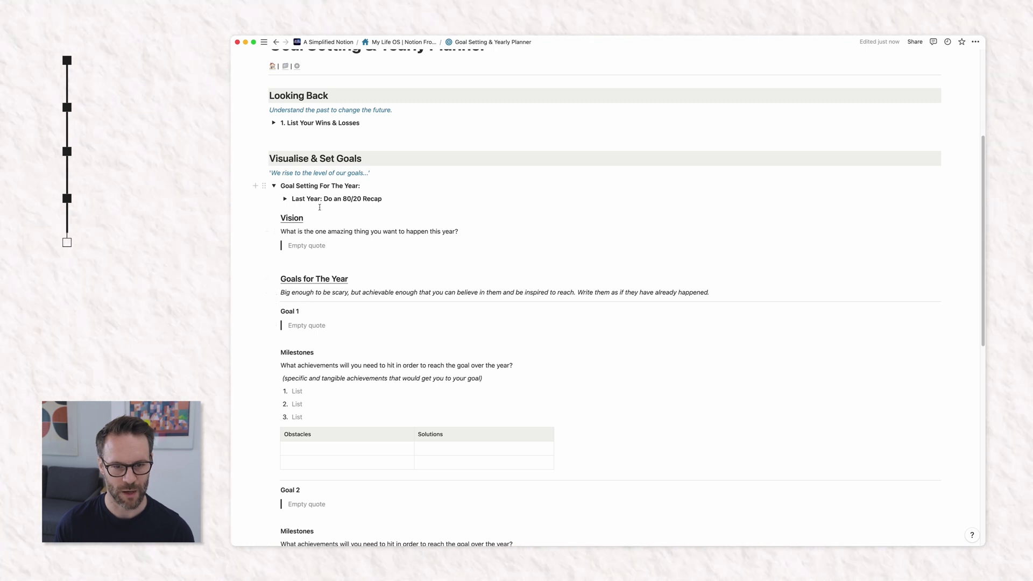
left_click(273, 186)
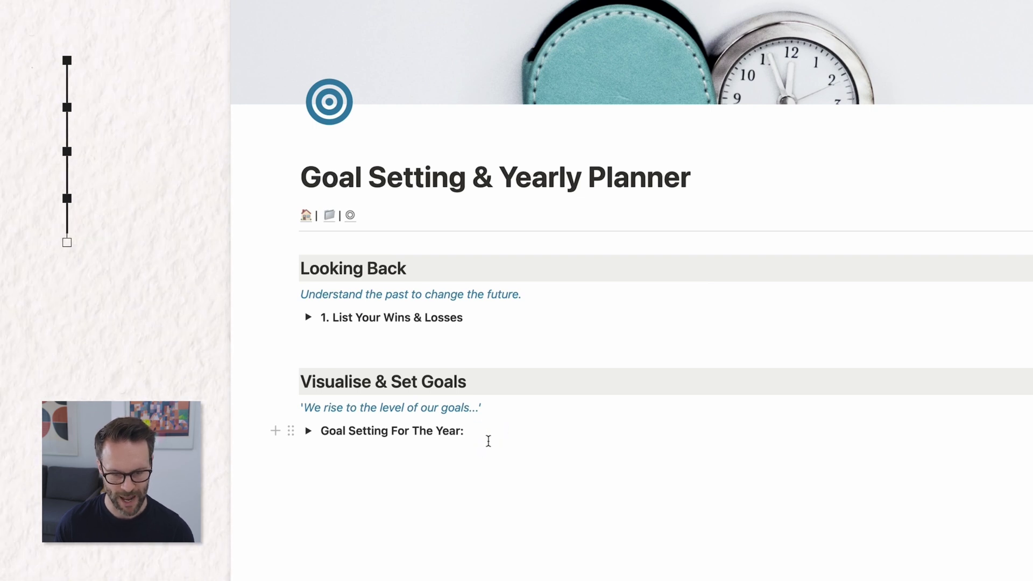
- Insert a template button named '+ Start New Year Plan' above the yearly toggle
key("Return")
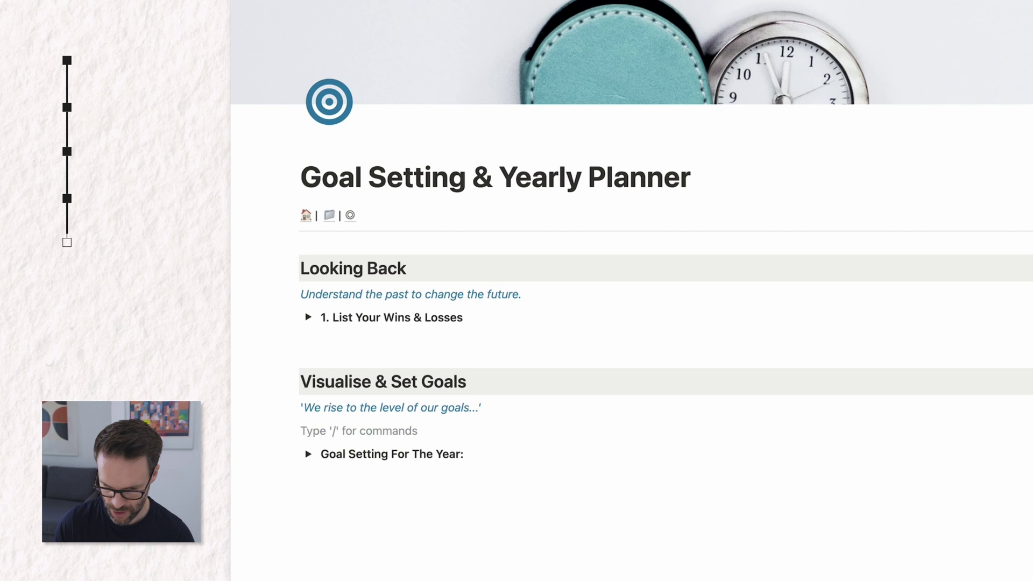
type("/tem")
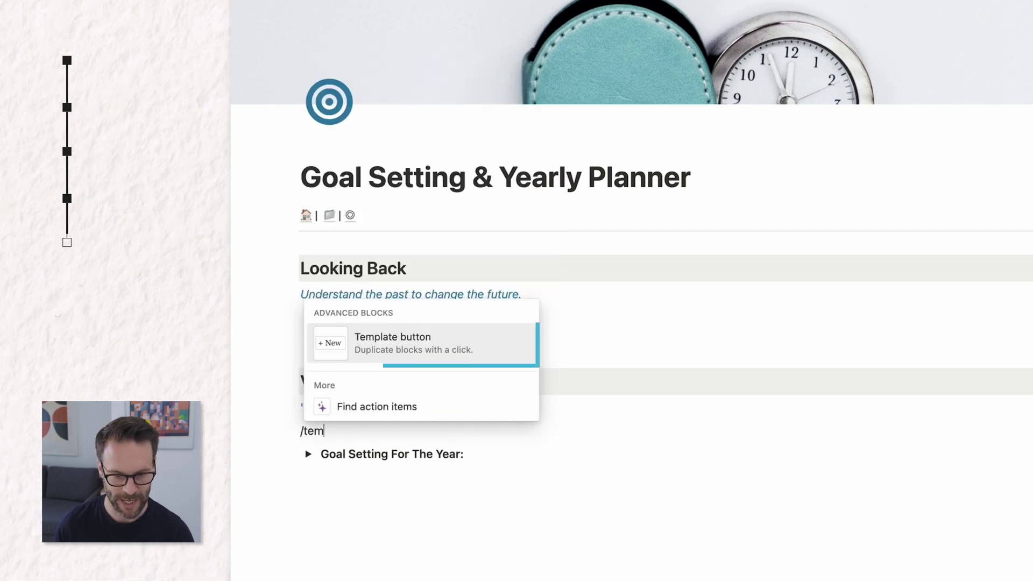
left_click(384, 349)
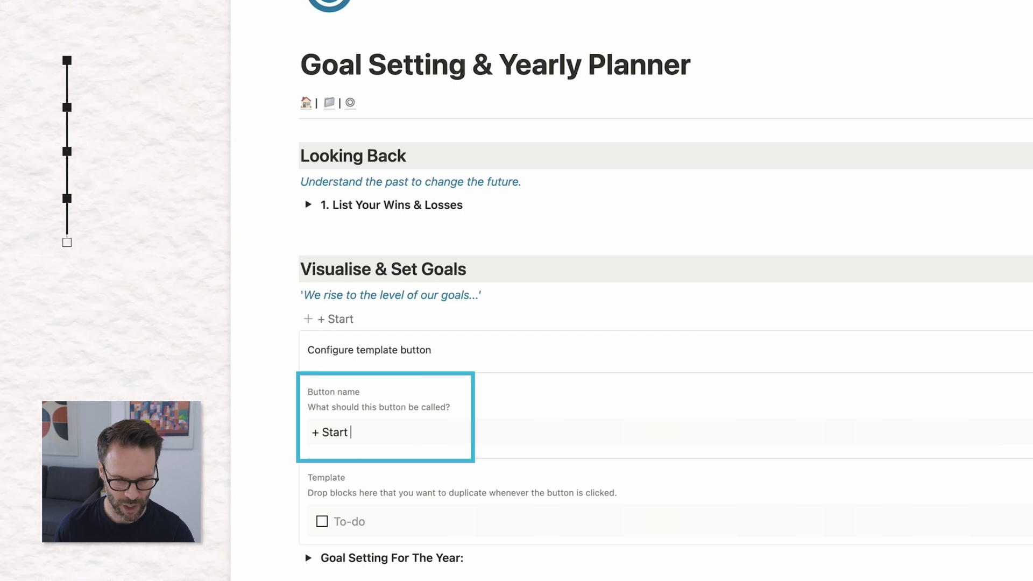
type("Plan")
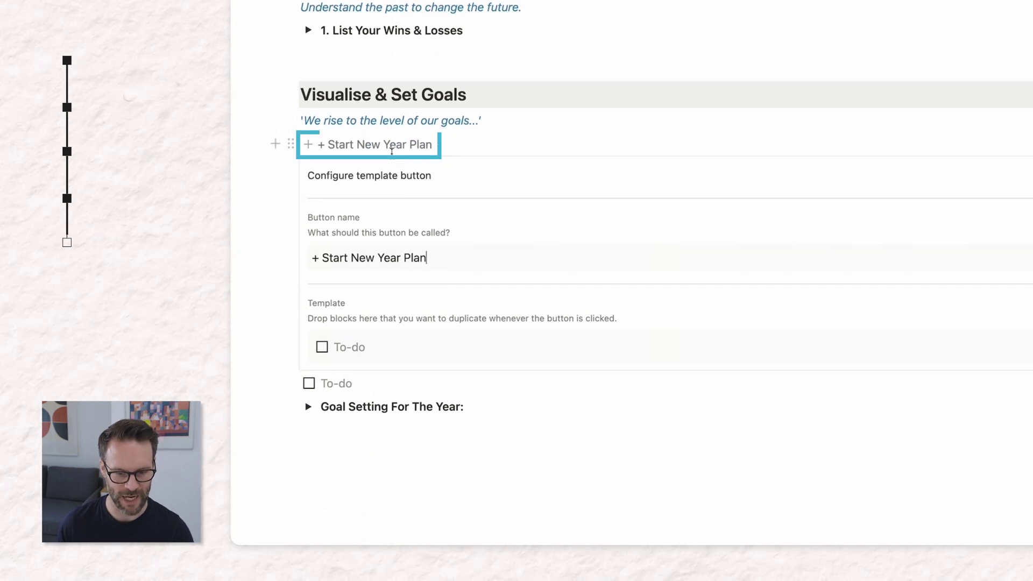
- Test the button by generating three To-do copies, then click into the first one
left_click(396, 150)
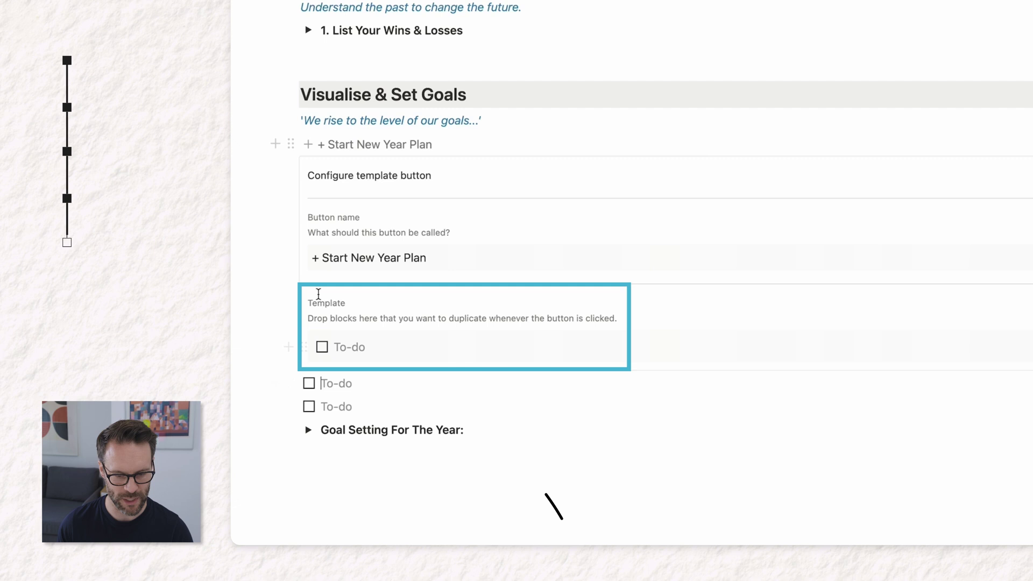
left_click(371, 148)
left_click(388, 145)
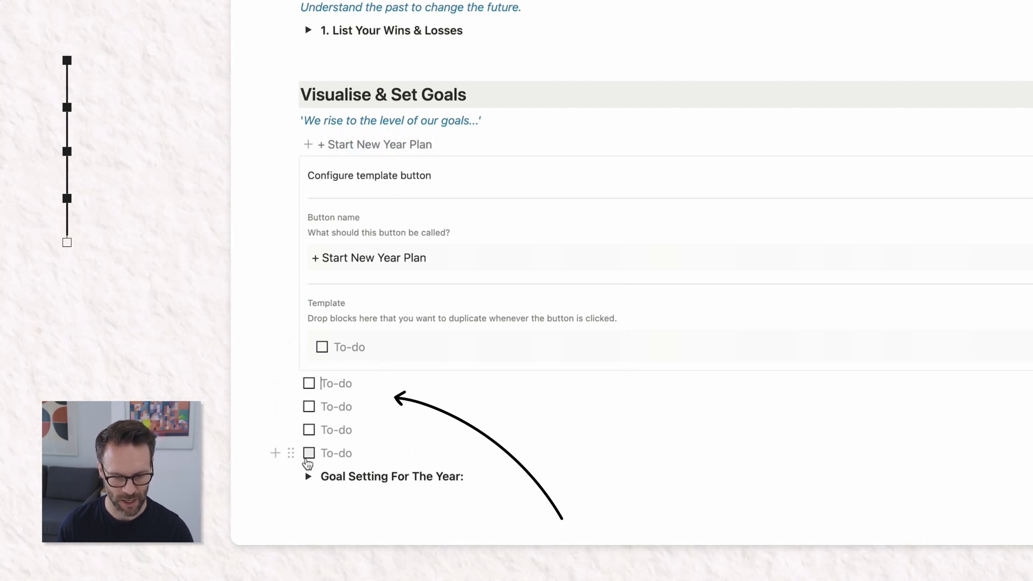
left_click(316, 372)
- Replace the template's To-do with the Goal Setting For The Year toggle and remove stray lines
key("BackSpace")
left_click(392, 342)
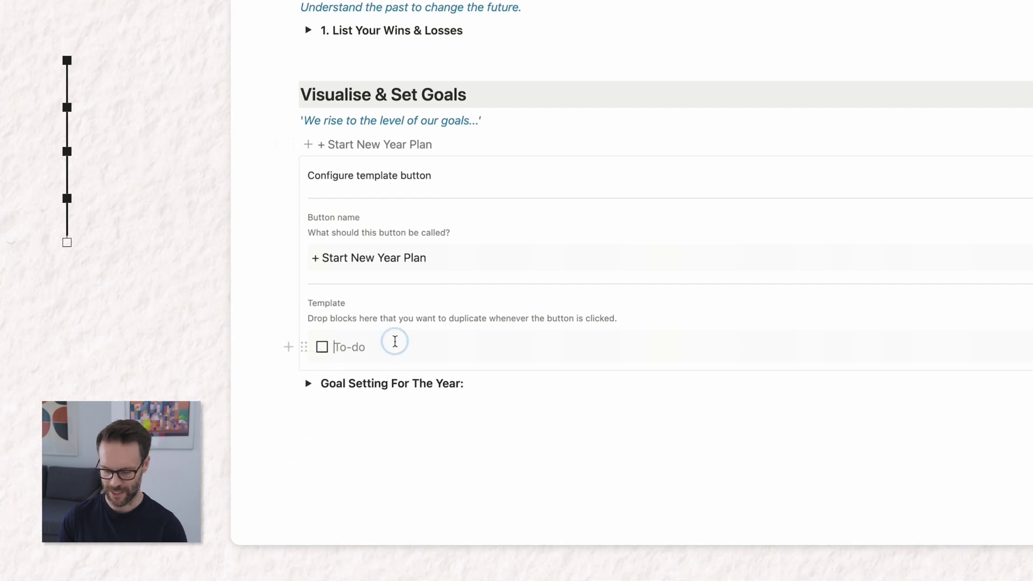
mouse_move(295, 385)
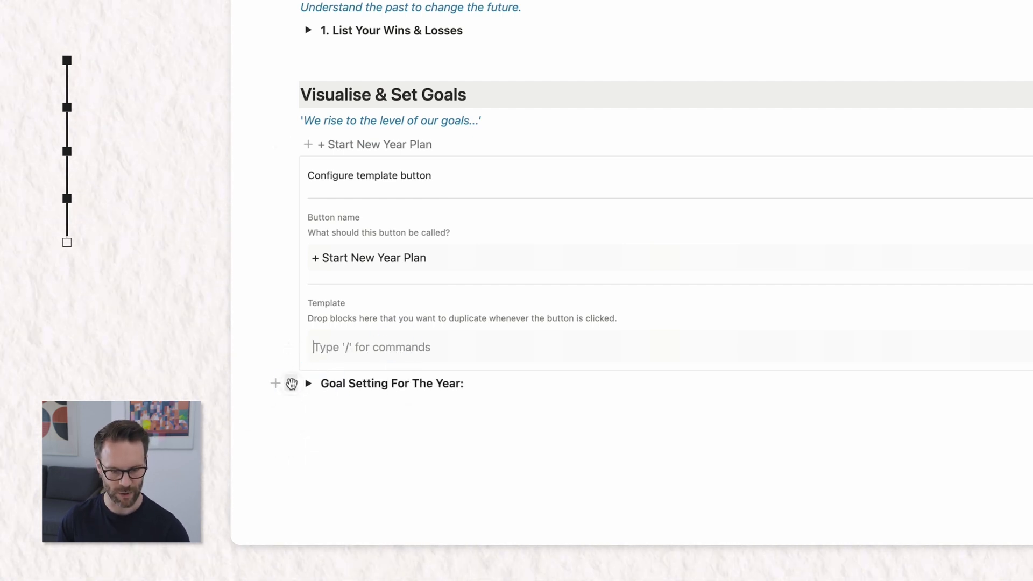
left_click_drag(291, 384, 327, 350)
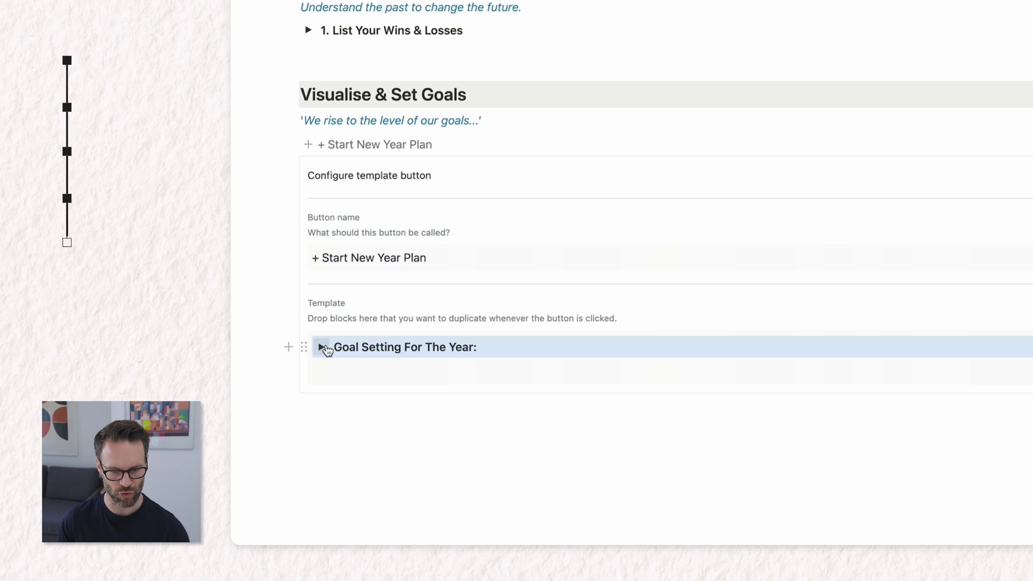
left_click(347, 370)
key("BackSpace")
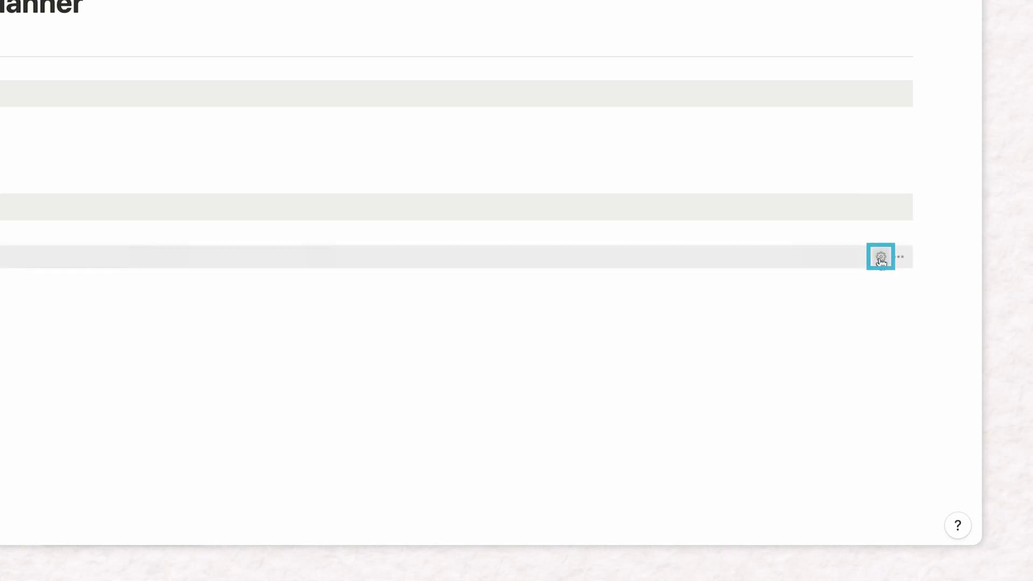
- Rename the template button to 'Start New Year Plan' by deleting the leading plus sign
left_click(880, 257)
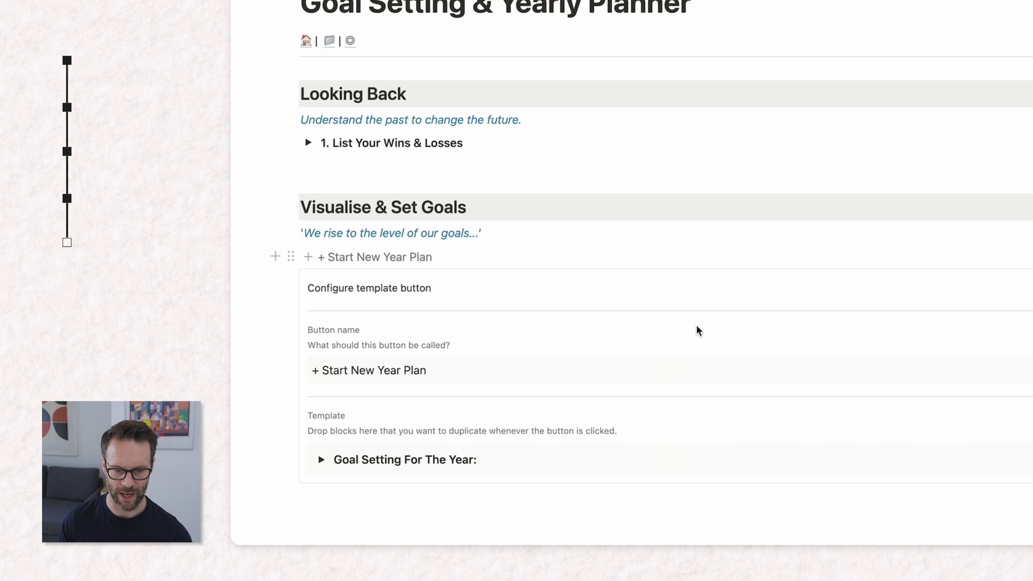
key("BackSpace")
key("BackSpace")
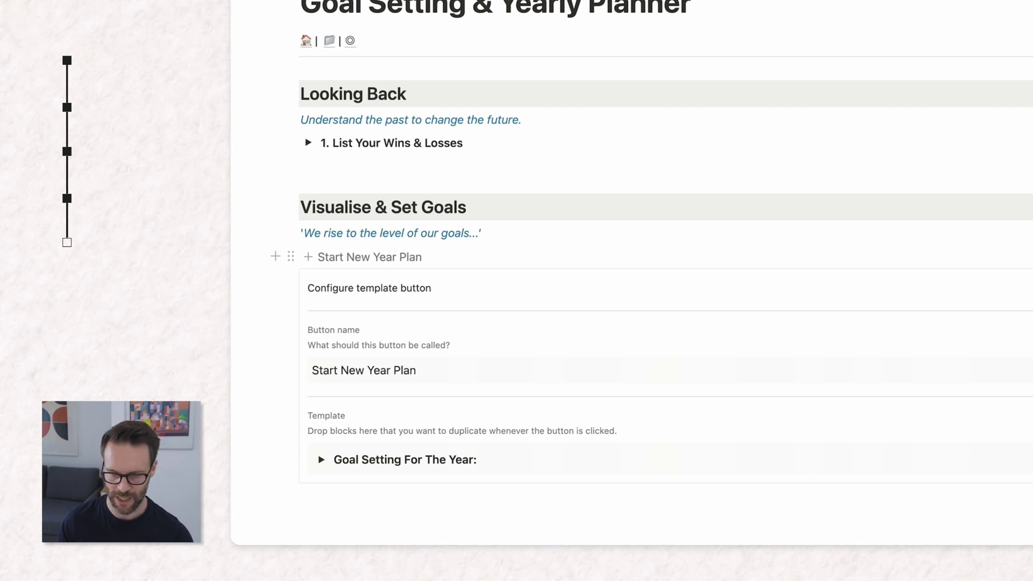
key("Escape")
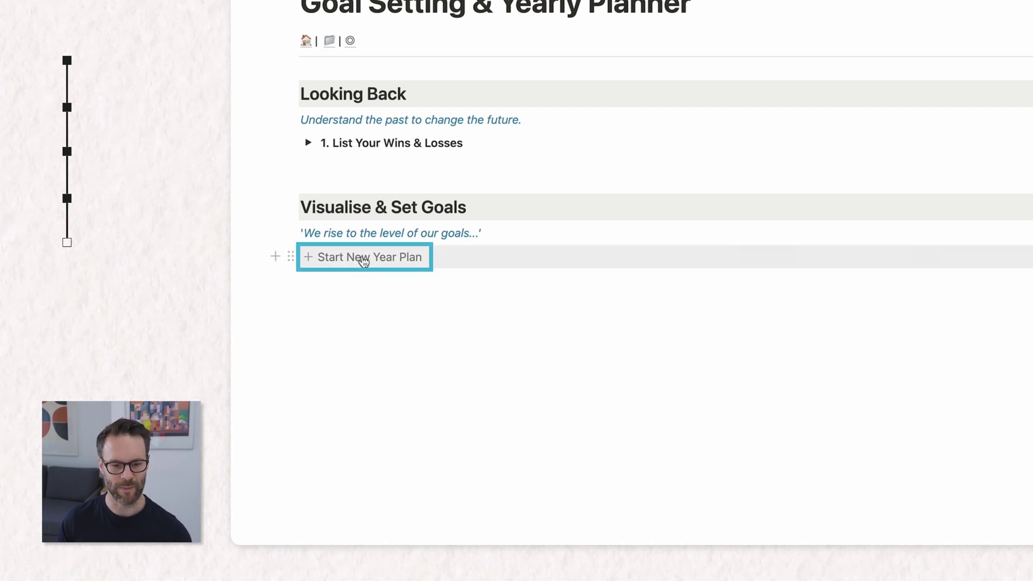
- Test the button to insert a yearly goal toggle, undoing the accidental second copy
left_click(359, 257)
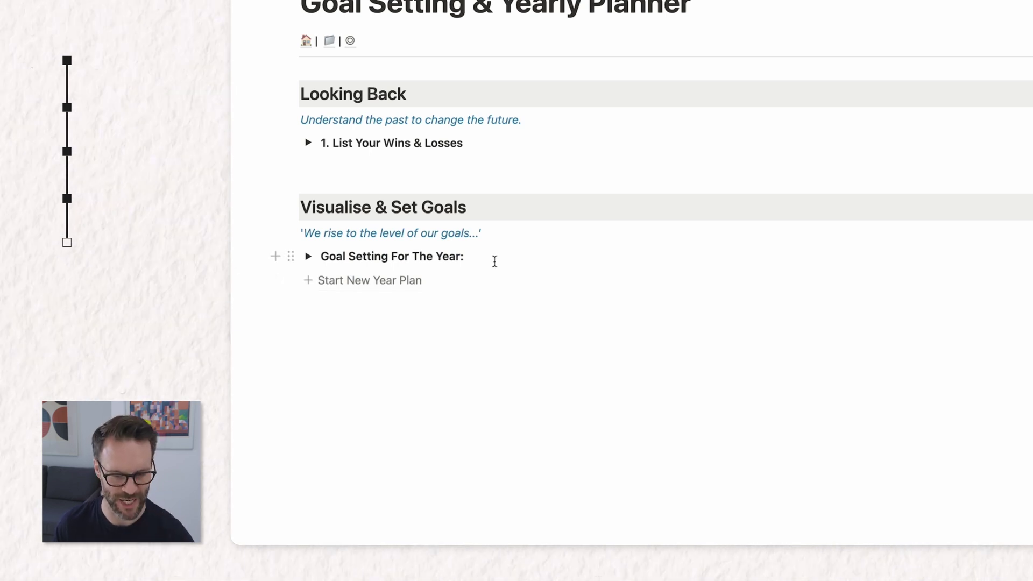
left_click(338, 292)
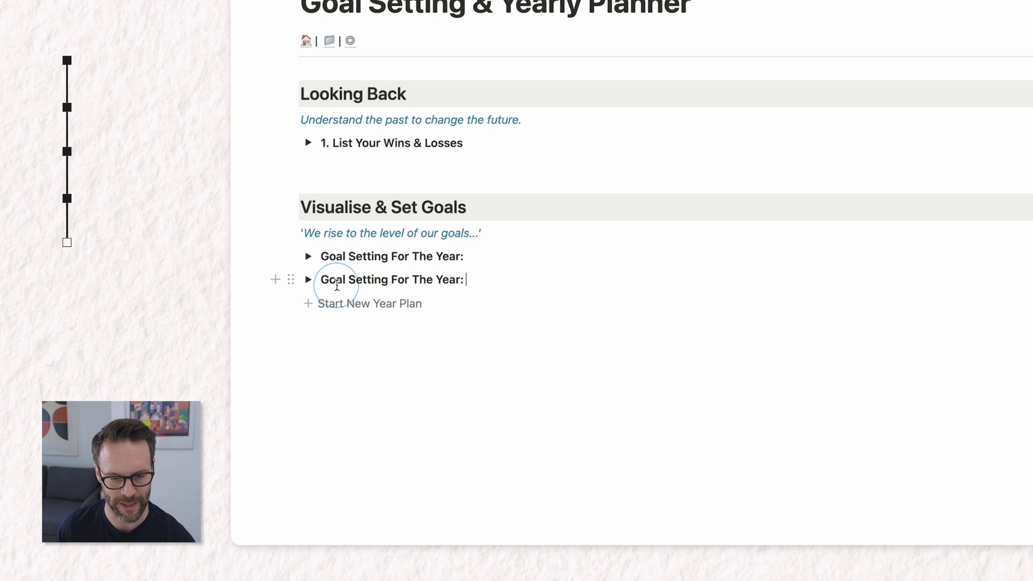
key("super+z")
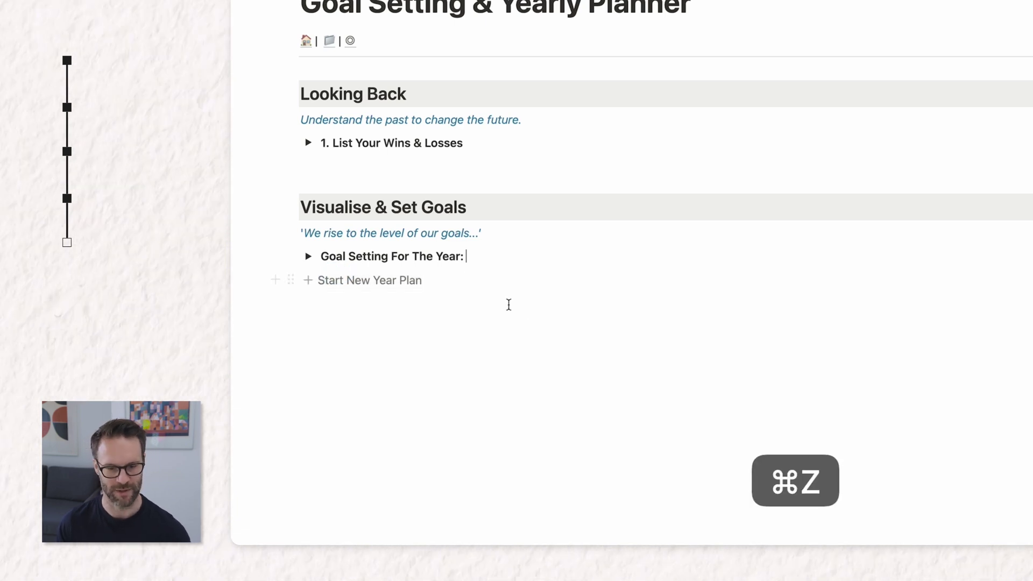
- Expand and collapse the generated 2023 goal toggle, then delete it
left_click(477, 258)
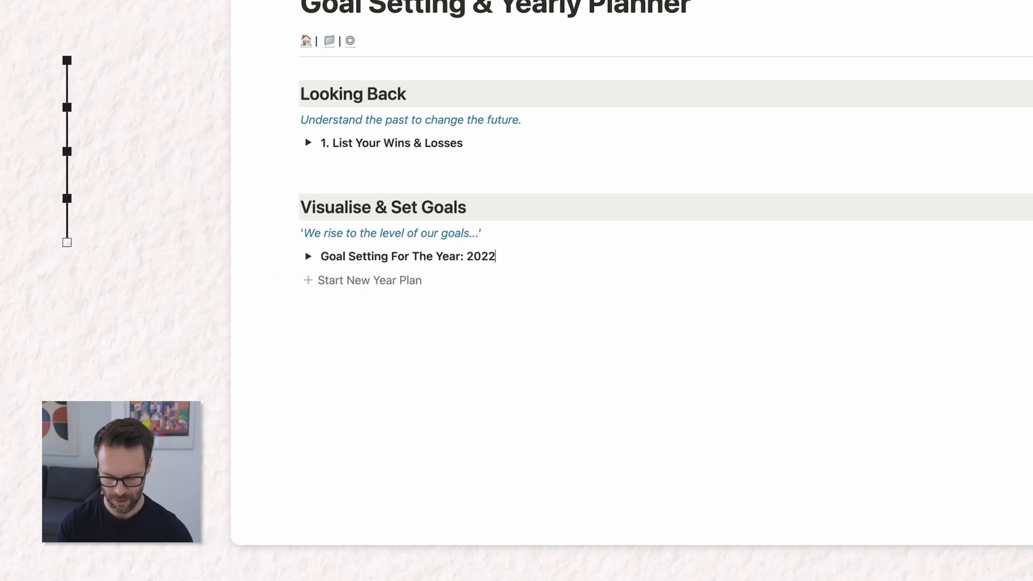
left_click(308, 256)
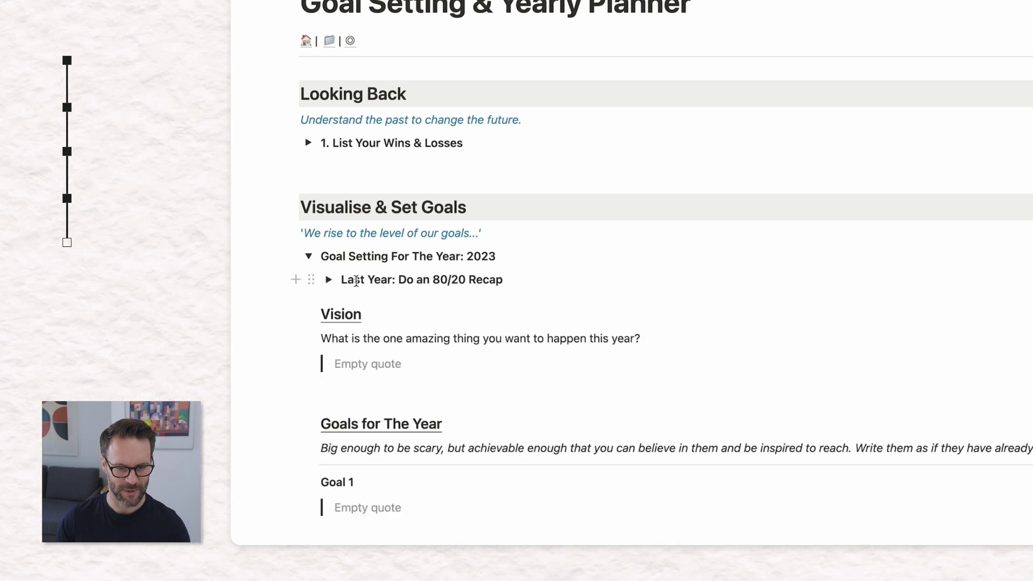
left_click(309, 258)
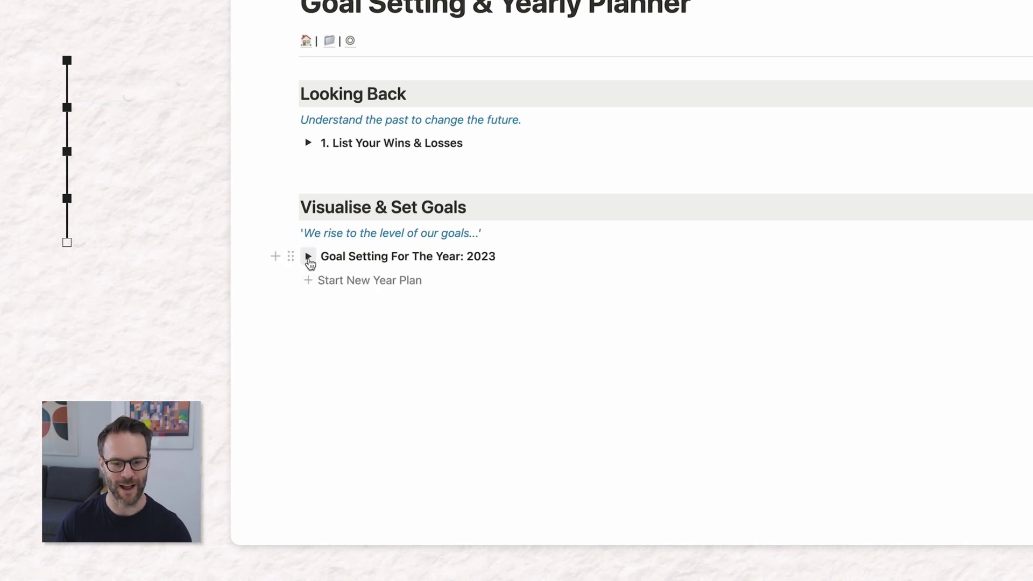
left_click(289, 255)
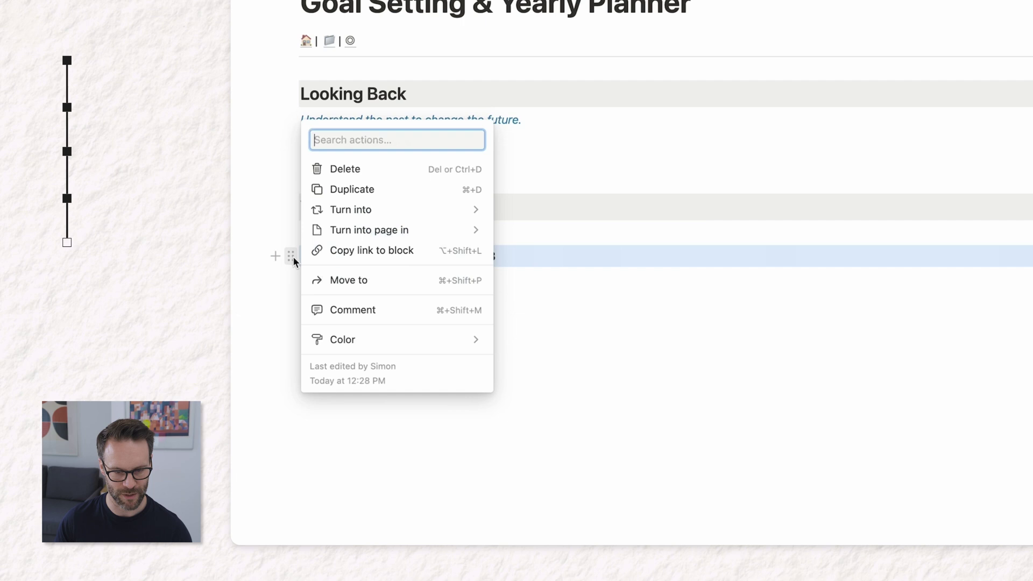
left_click(343, 169)
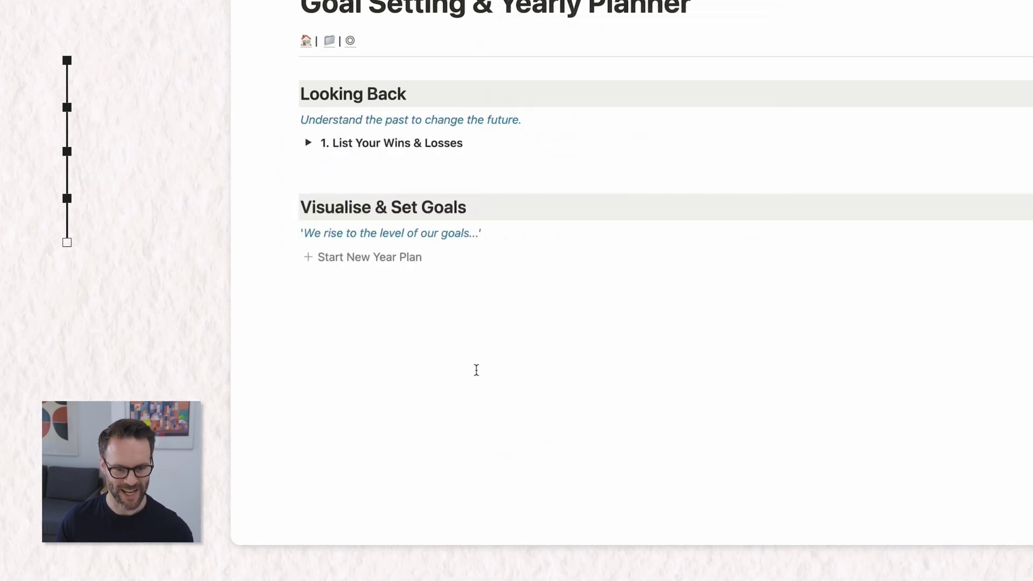
- Add an empty block below the button and view the My Milestones, My Projects and My Habits tables
left_click(461, 318)
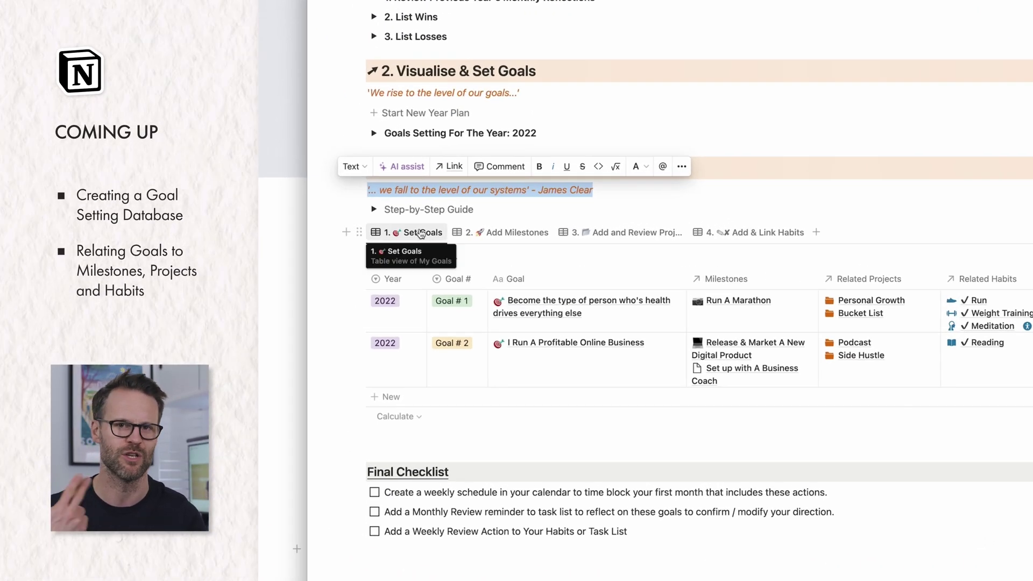
left_click(511, 234)
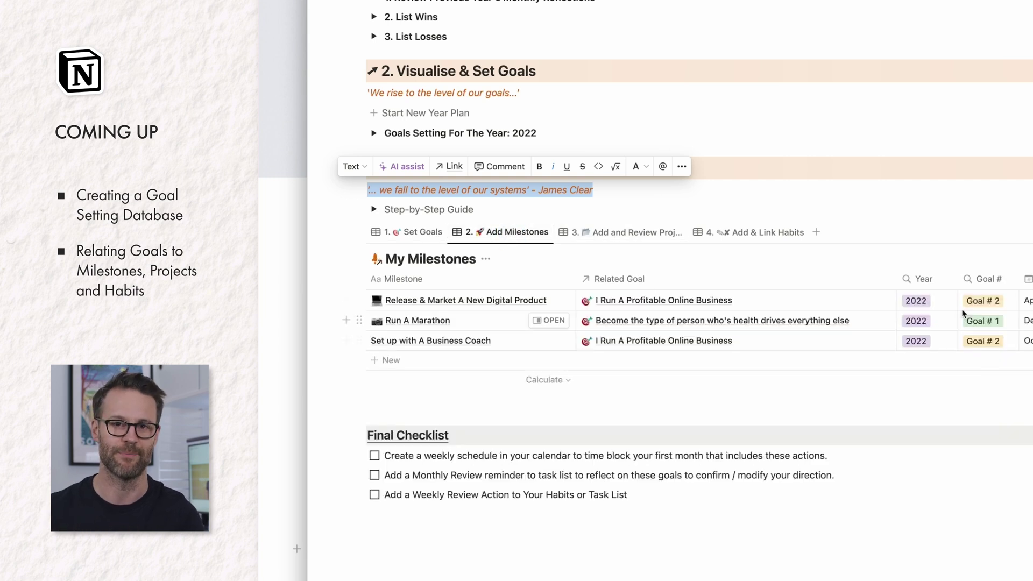
left_click(619, 233)
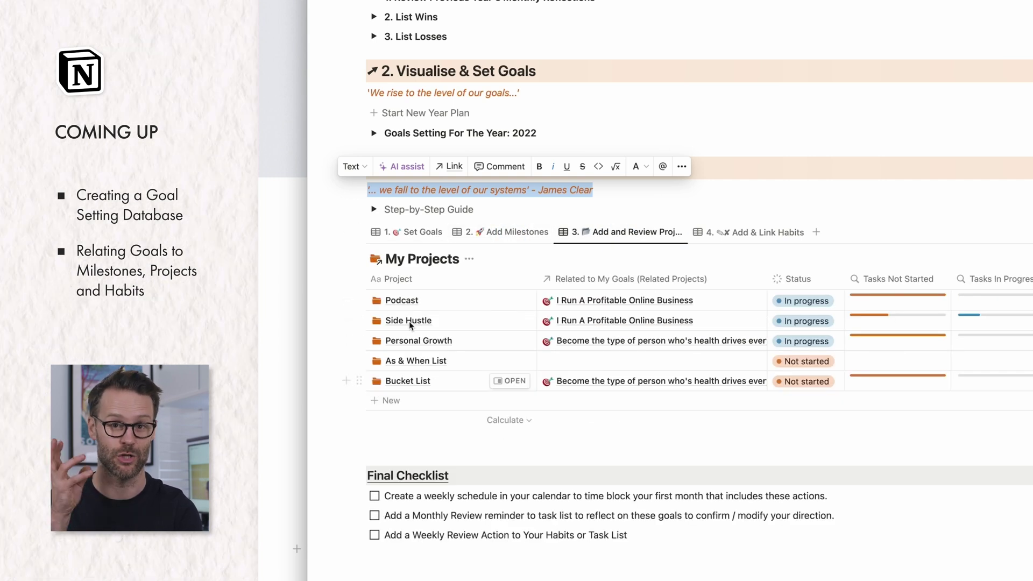
left_click(752, 242)
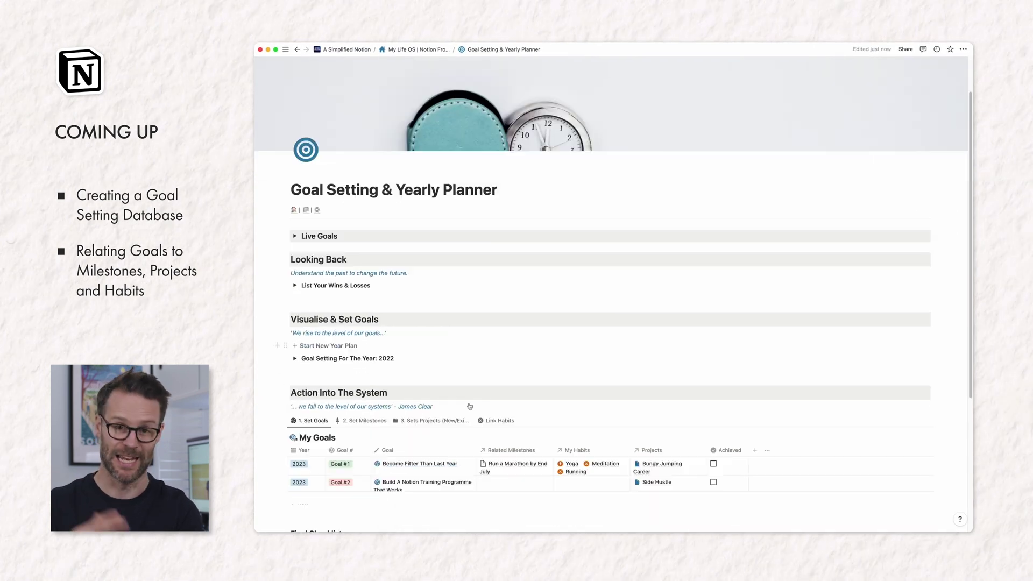
- On the other planner, view the Milestones, Projects and My Habits tables, then expand Live Goals
scroll(350, 285, "down", 5)
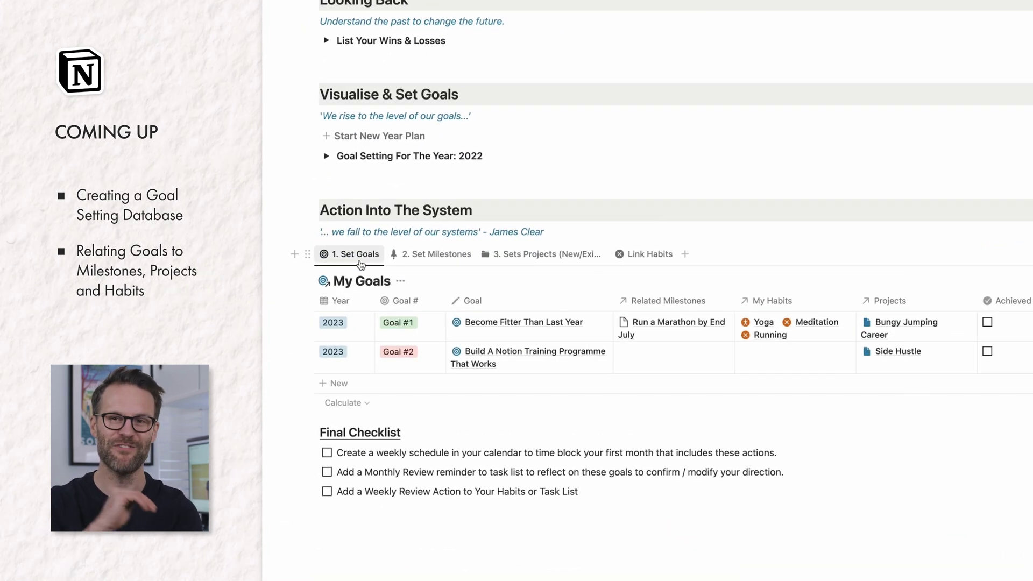
left_click(437, 258)
left_click(544, 274)
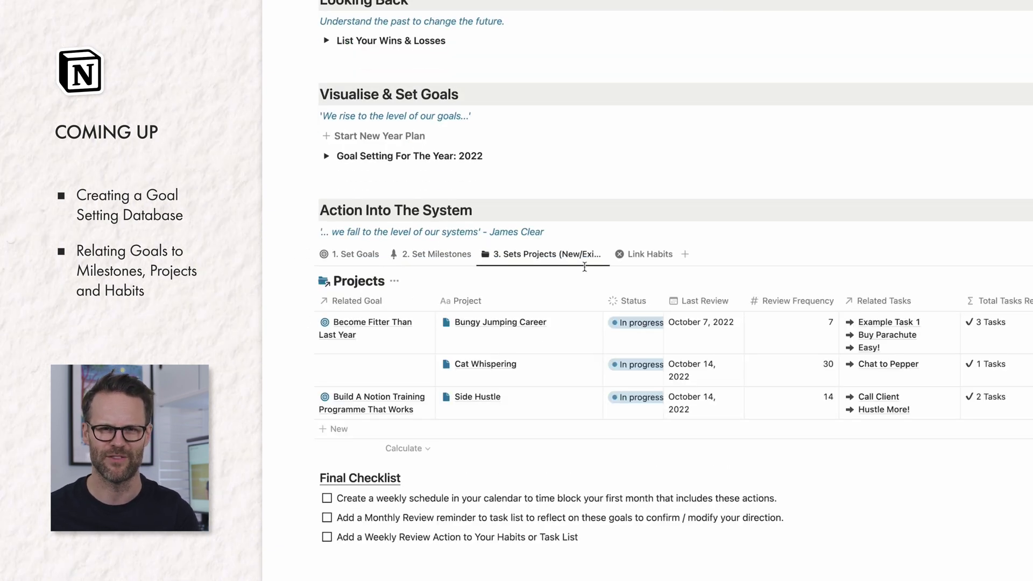
left_click(659, 263)
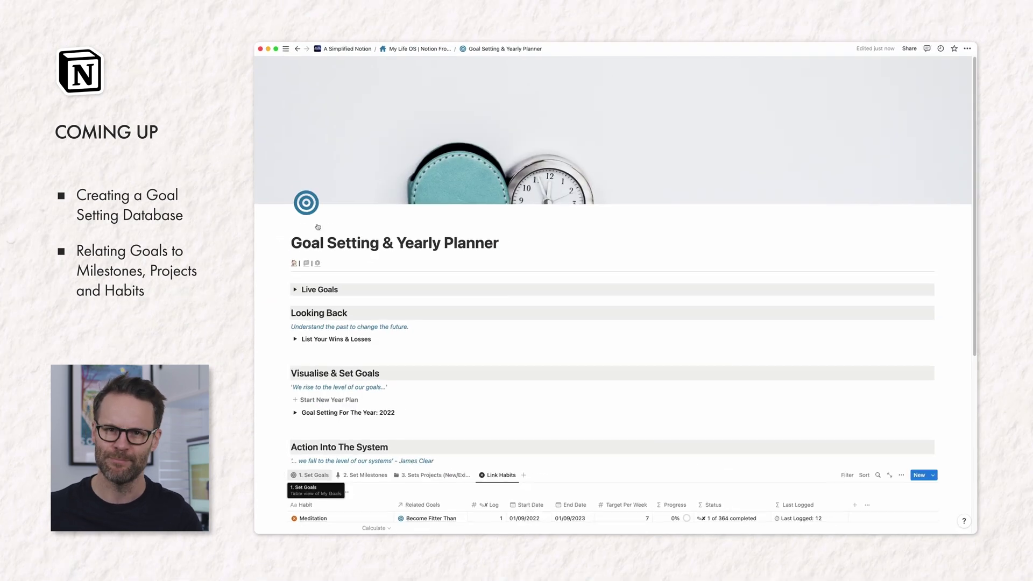
left_click(295, 291)
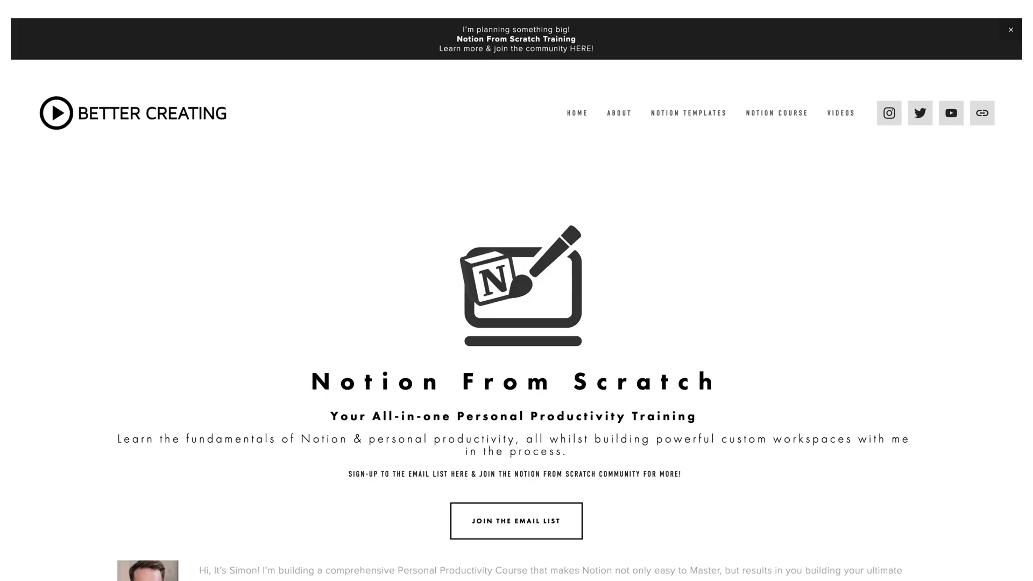
scroll(516, 290, "down", 15)
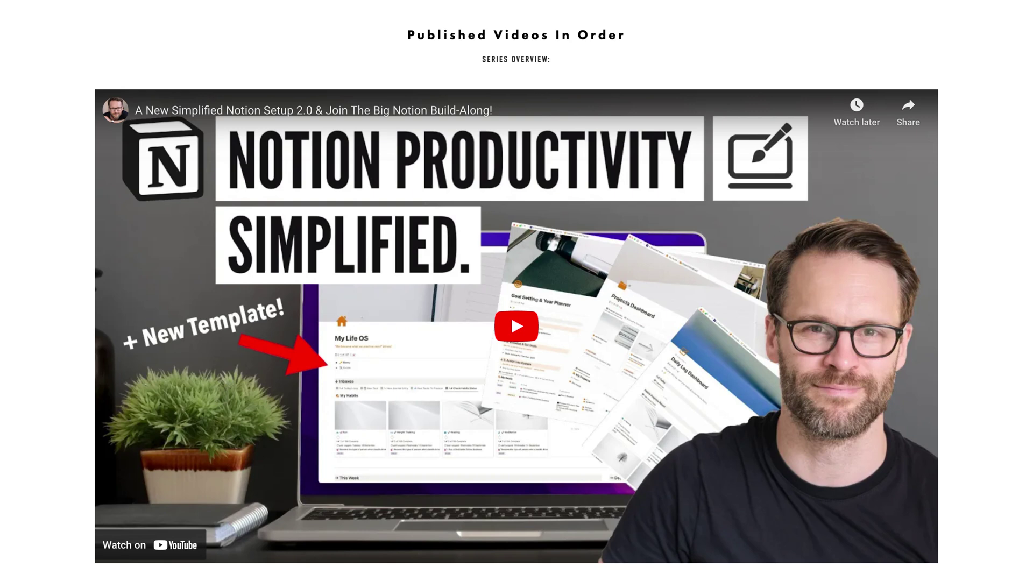
scroll(516, 291, "up", 10)
scroll(517, 291, "up", 15)
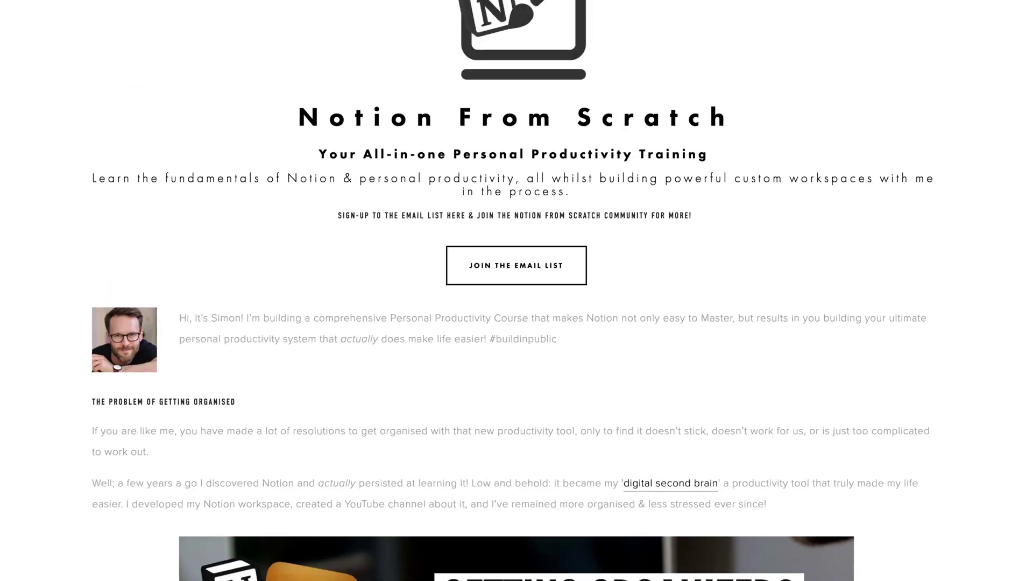